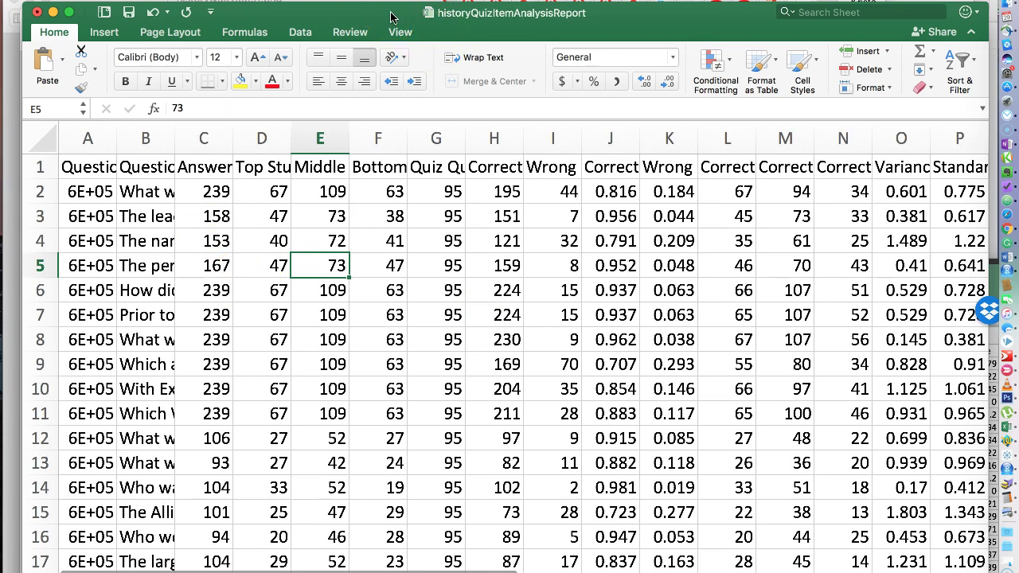
Hide columns D through N, from Top Student Count to the last Correct count column before Variance
{"action": "left_click_drag", "start_coordinate": [390, 16], "coordinate": [380, 15]}
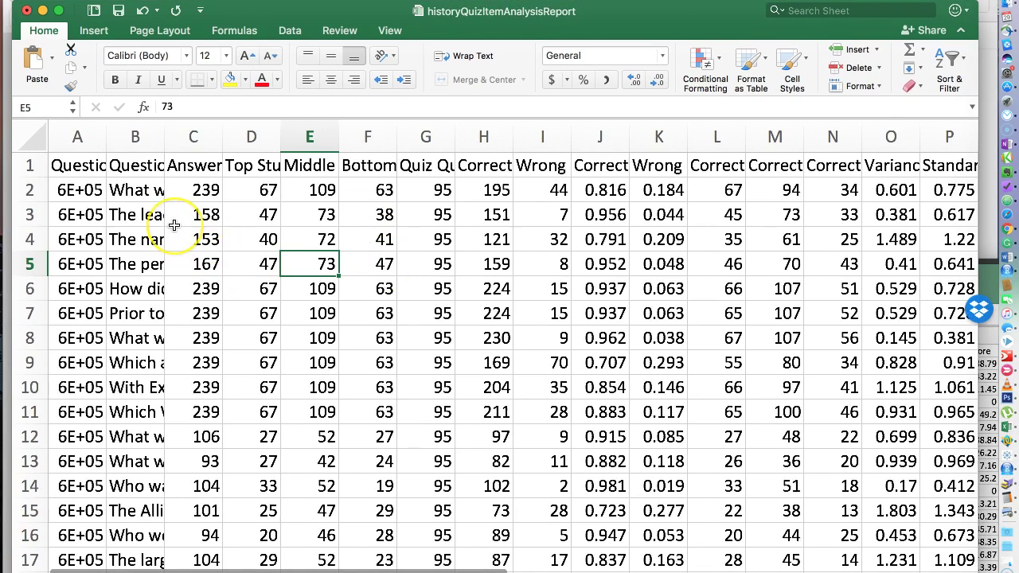
{"action": "left_click", "coordinate": [193, 137]}
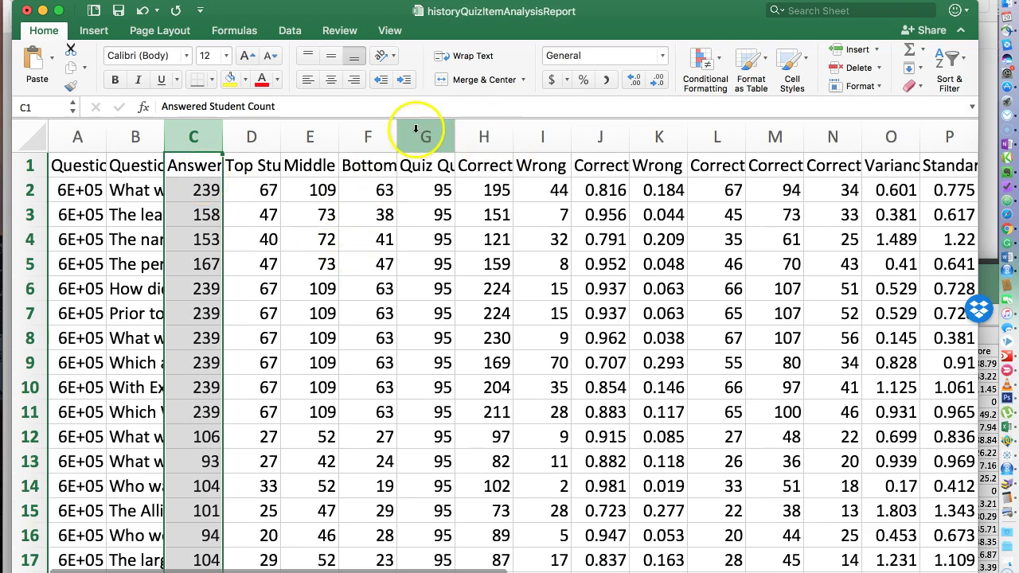
{"action": "left_click", "coordinate": [241, 128]}
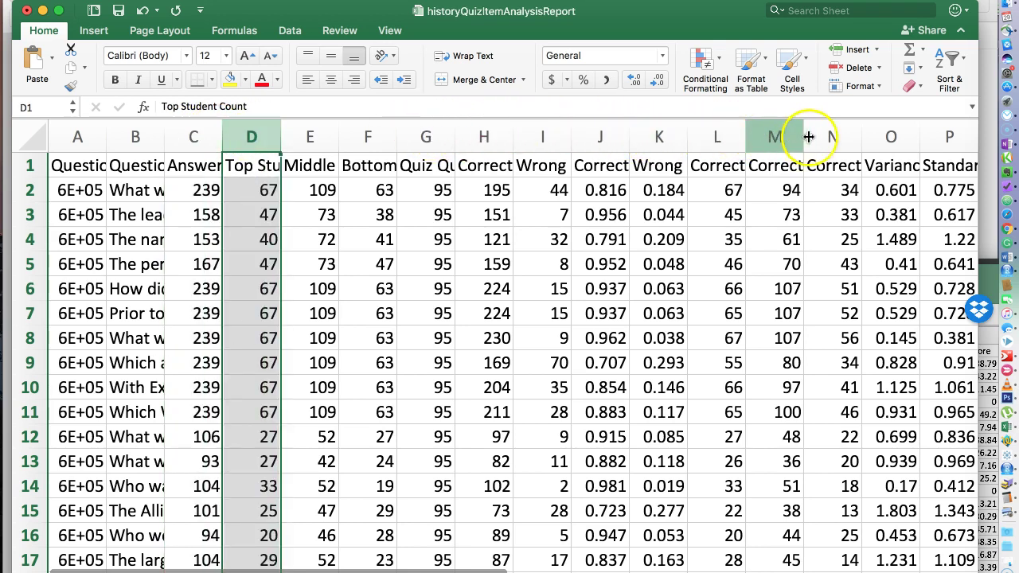
{"action": "left_click", "coordinate": [838, 134], "text": "shift"}
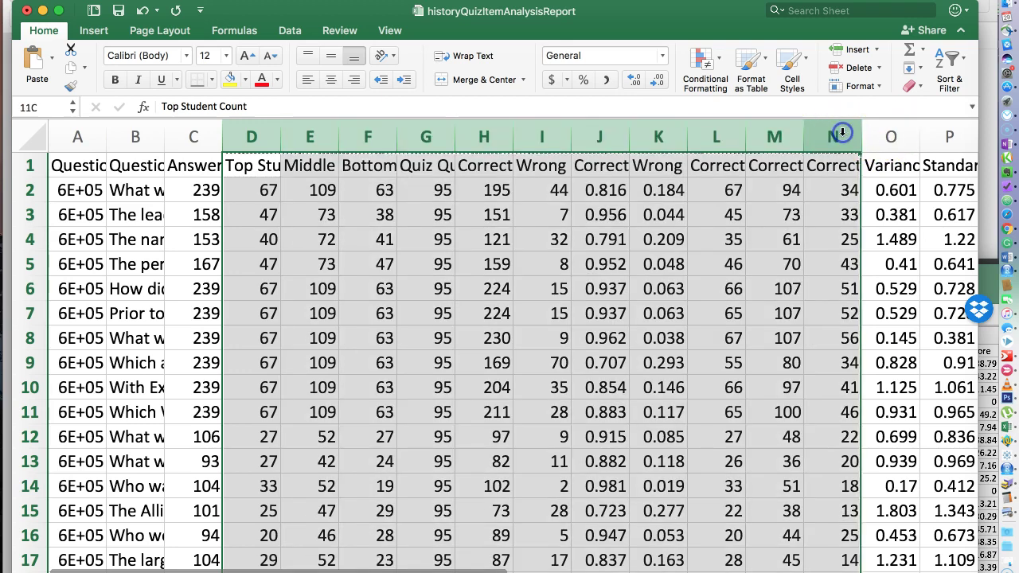
{"action": "right_click", "coordinate": [842, 135]}
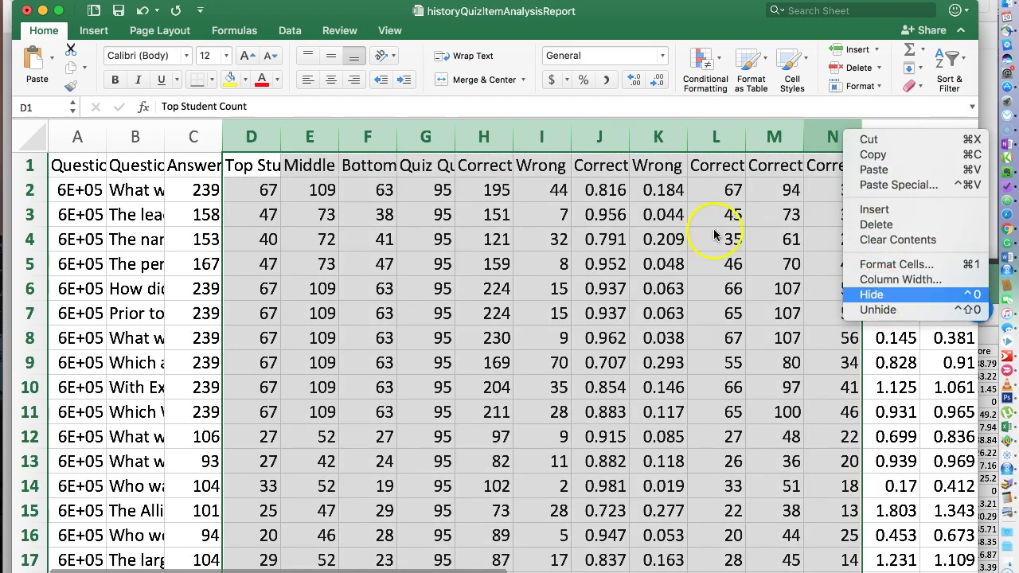
{"action": "left_click", "coordinate": [871, 294]}
Hide the Variance and Standard Deviation columns O and P, and hide the Alpha column R
{"action": "left_click", "coordinate": [251, 134]}
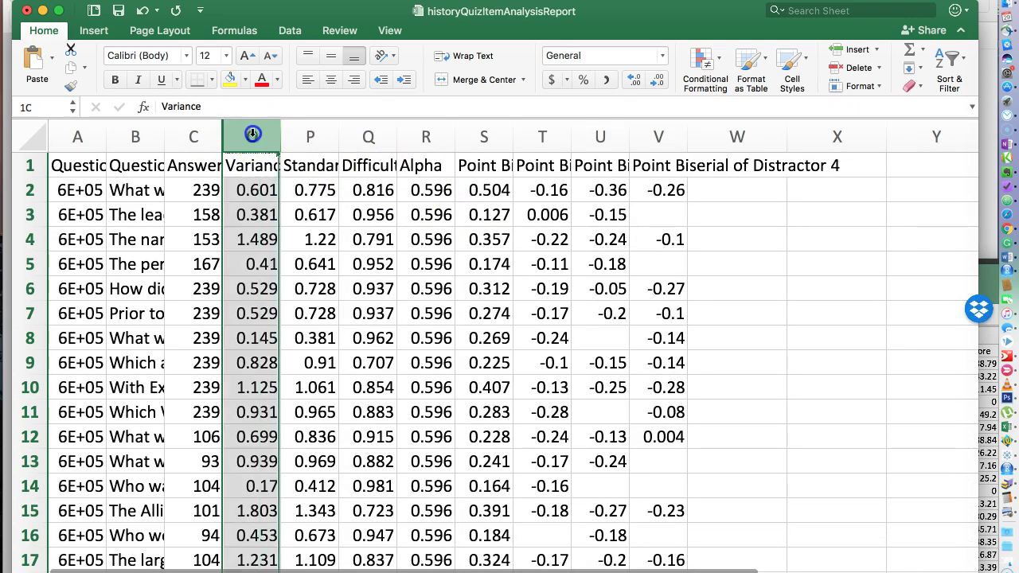
{"action": "left_click", "coordinate": [307, 132], "text": "shift"}
{"action": "right_click", "coordinate": [308, 131]}
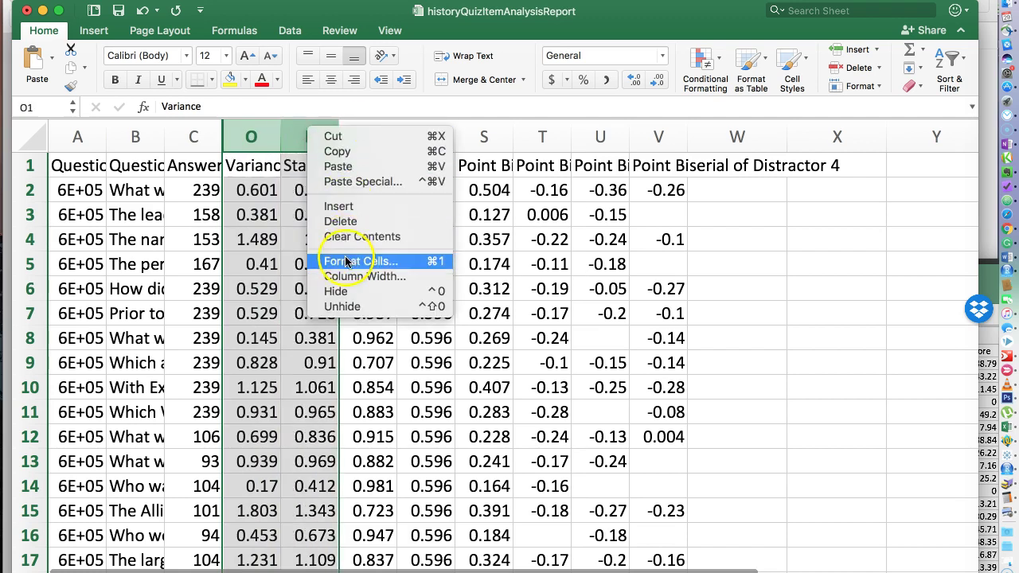
{"action": "left_click", "coordinate": [344, 293]}
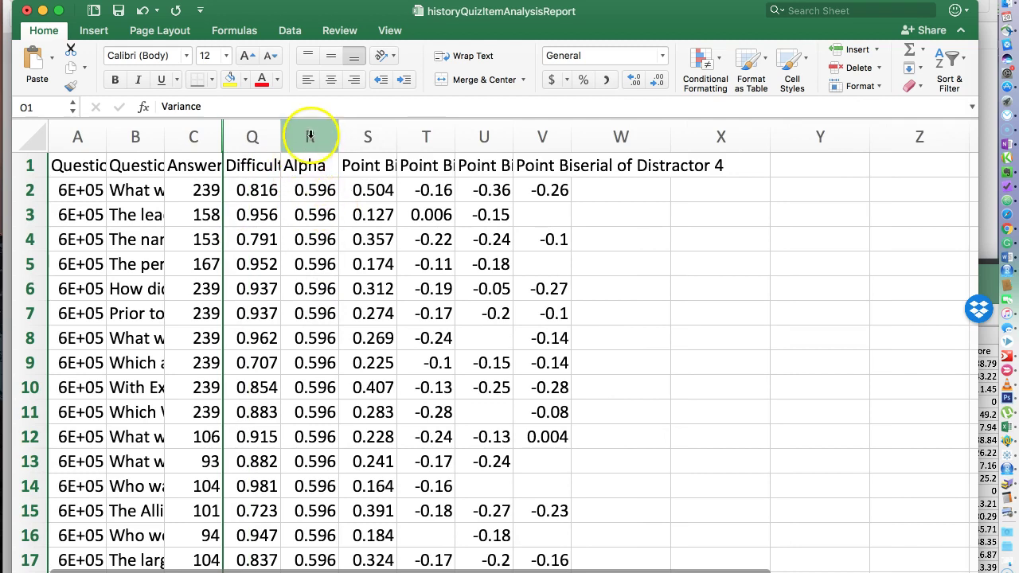
{"action": "left_click", "coordinate": [308, 137]}
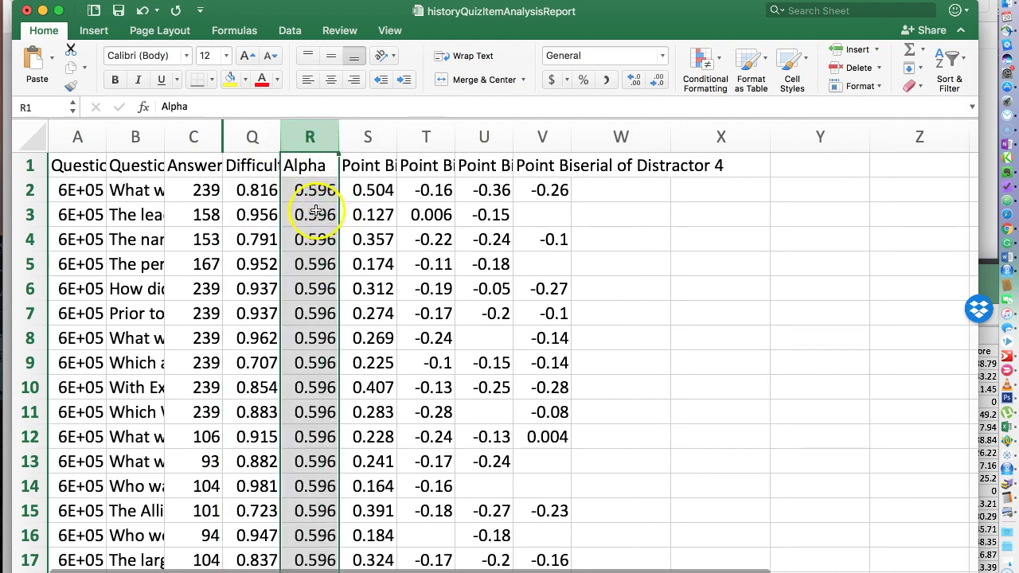
{"action": "right_click", "coordinate": [306, 132]}
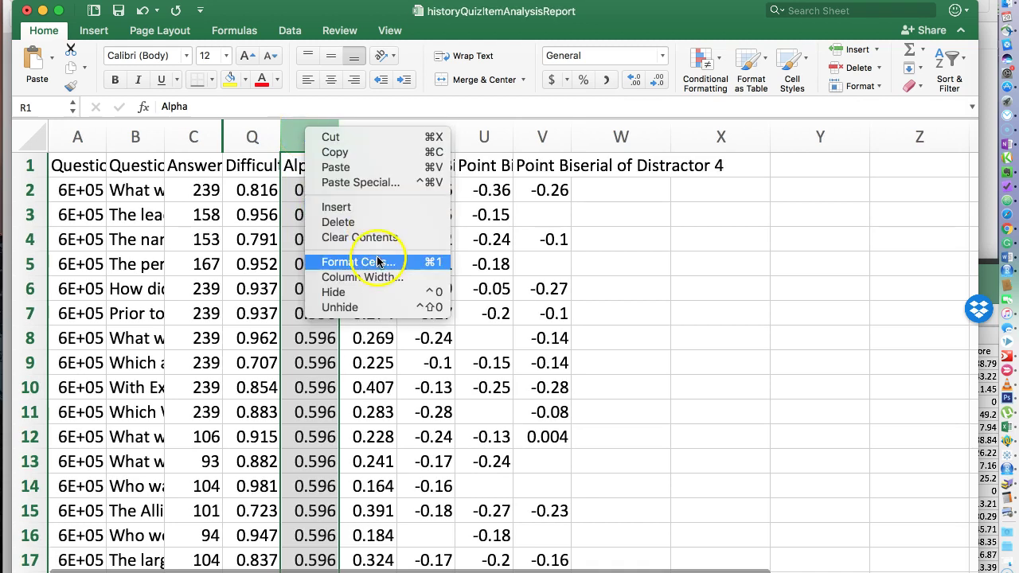
{"action": "left_click", "coordinate": [352, 291]}
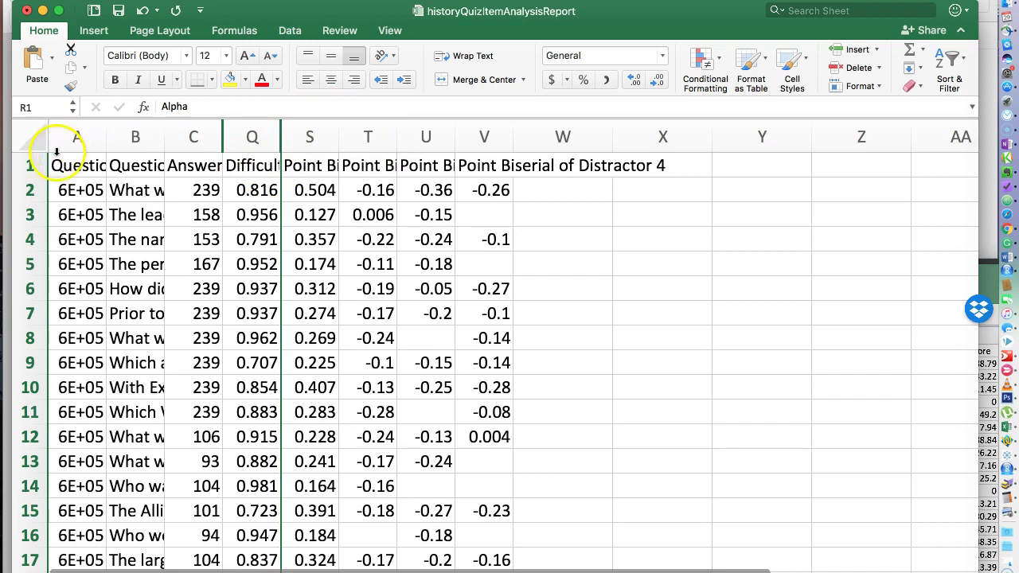
Widen columns A through T together to redisplay the hidden ones, and hide columns C through P
{"action": "left_click", "coordinate": [26, 165]}
{"action": "left_click_drag", "start_coordinate": [77, 137], "coordinate": [430, 140]}
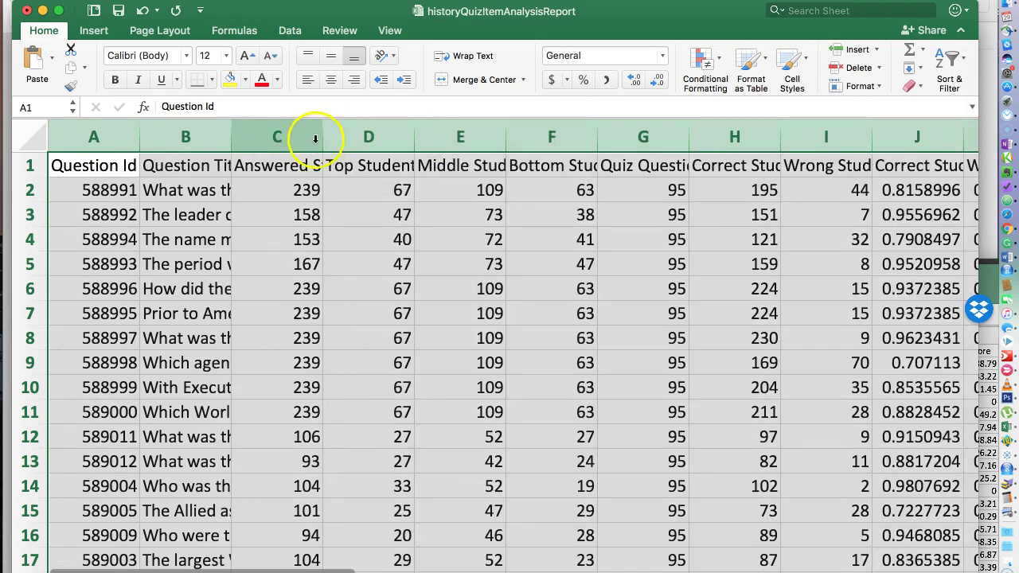
{"action": "left_click", "coordinate": [273, 140]}
{"action": "scroll", "coordinate": [440, 296], "scroll_direction": "right", "scroll_amount": 10}
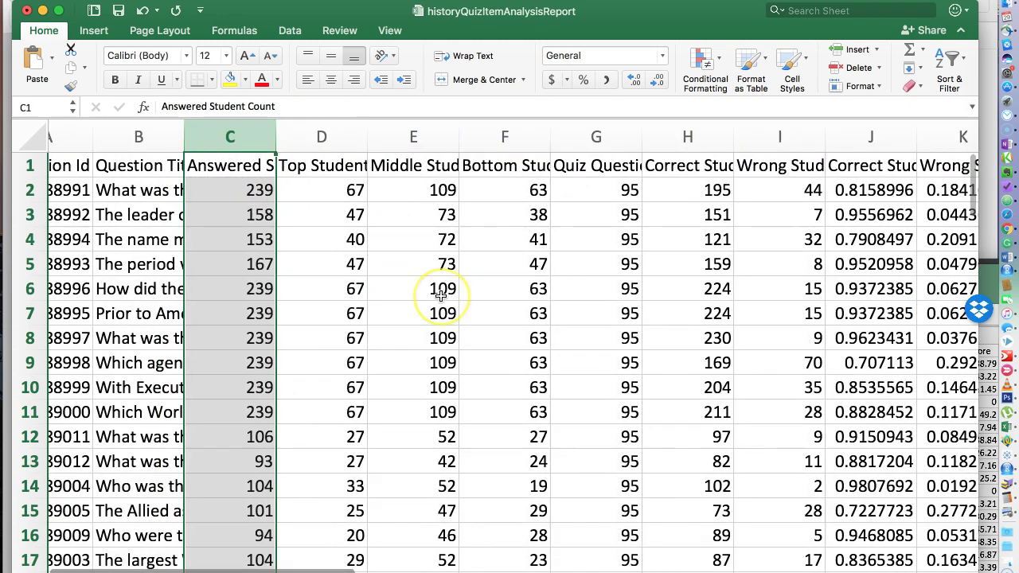
{"action": "scroll", "coordinate": [440, 296], "scroll_direction": "right", "scroll_amount": 5}
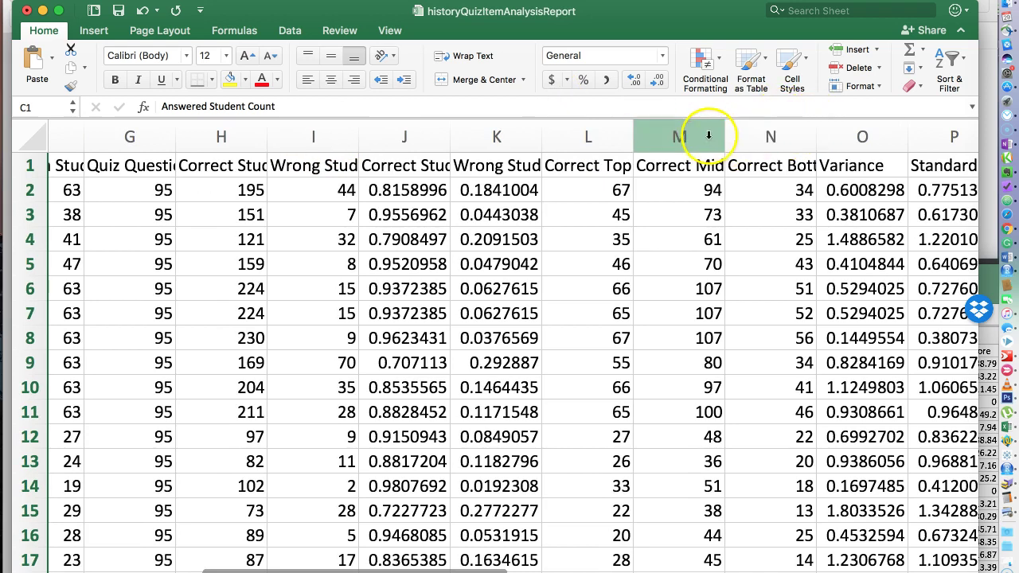
{"action": "left_click", "coordinate": [753, 135], "text": "shift"}
{"action": "scroll", "coordinate": [643, 205], "scroll_direction": "right", "scroll_amount": 3}
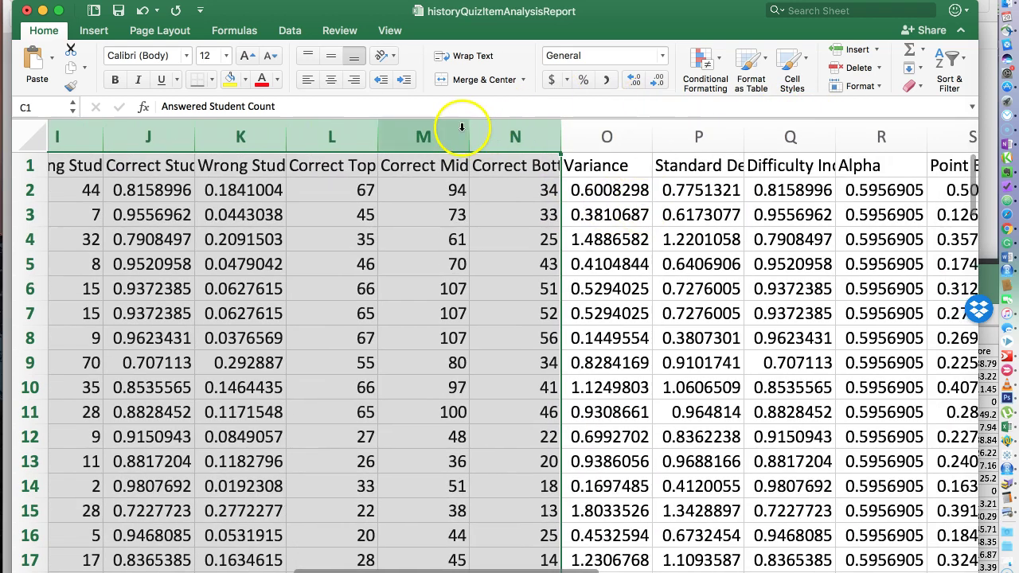
{"action": "left_click", "coordinate": [719, 132], "text": "shift"}
{"action": "right_click", "coordinate": [719, 135]}
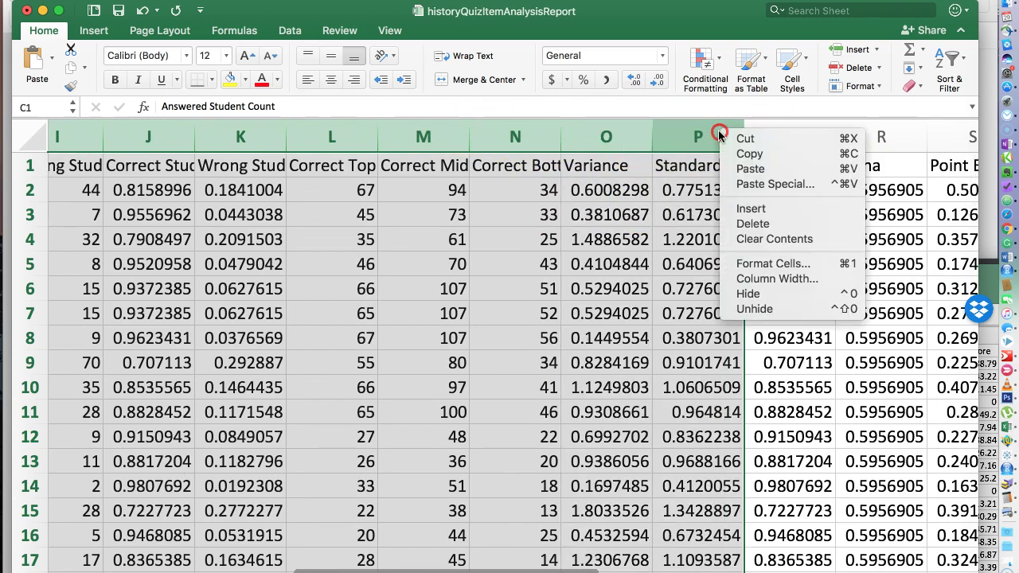
{"action": "left_click", "coordinate": [787, 293]}
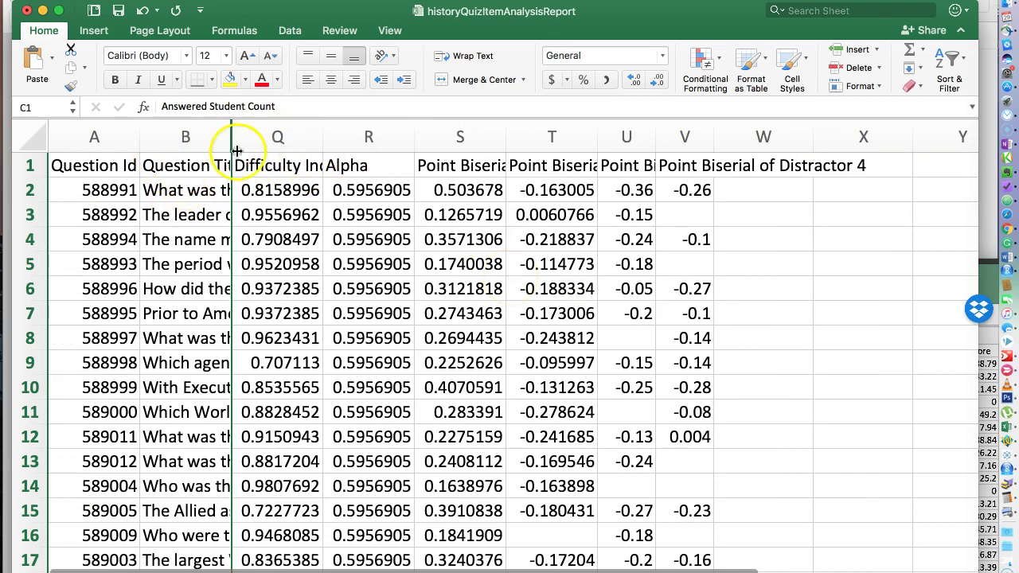
Hide the Alpha column and the point-biserial distractor columns T through V
{"action": "left_click", "coordinate": [367, 134]}
{"action": "right_click", "coordinate": [366, 139]}
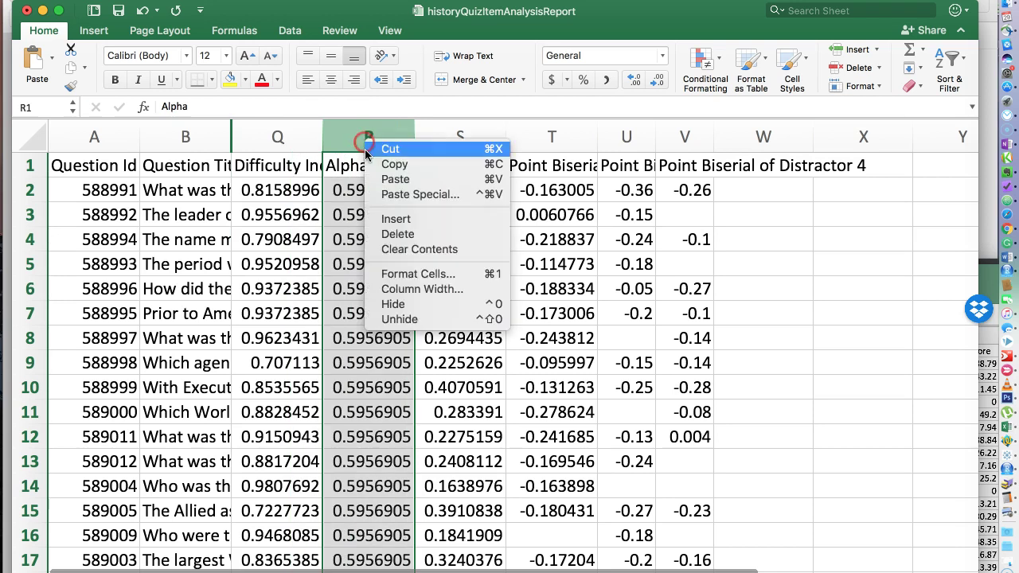
{"action": "left_click", "coordinate": [398, 303]}
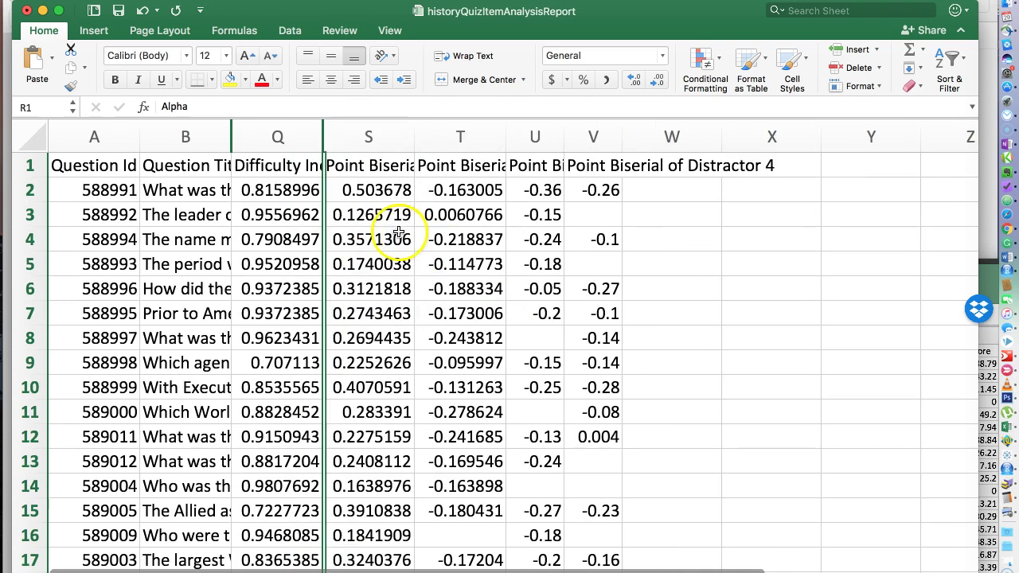
{"action": "left_click", "coordinate": [452, 135]}
{"action": "left_click", "coordinate": [604, 140], "text": "shift"}
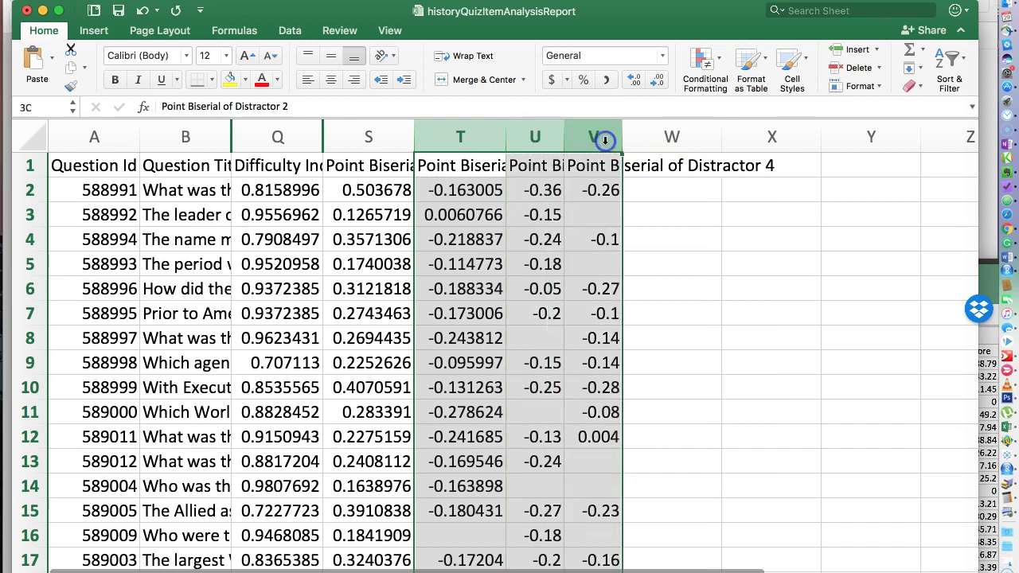
{"action": "right_click", "coordinate": [605, 140]}
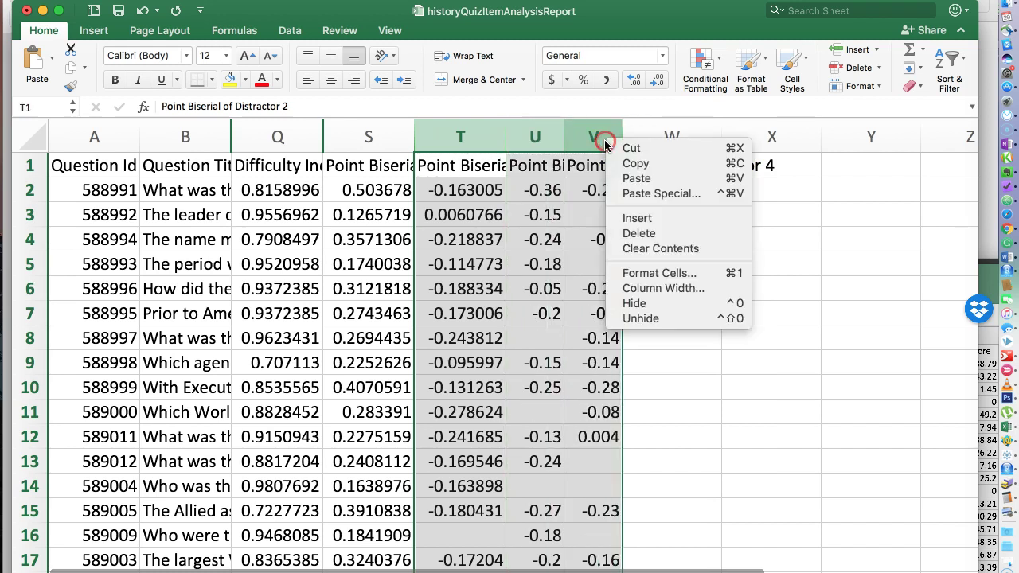
{"action": "left_click", "coordinate": [657, 308]}
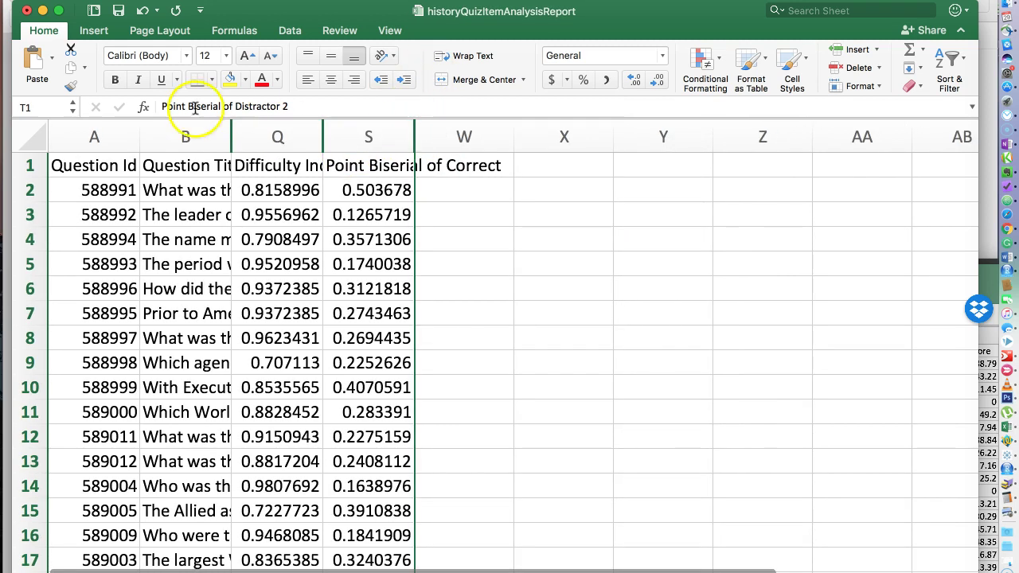
Widen the Point Biserial of Correct, Difficulty Index and Question Title columns, and select columns A through S
{"action": "left_click_drag", "start_coordinate": [413, 140], "coordinate": [458, 136]}
{"action": "left_click_drag", "start_coordinate": [323, 137], "coordinate": [393, 136]}
{"action": "left_click_drag", "start_coordinate": [231, 136], "coordinate": [347, 136]}
{"action": "left_click", "coordinate": [214, 204]}
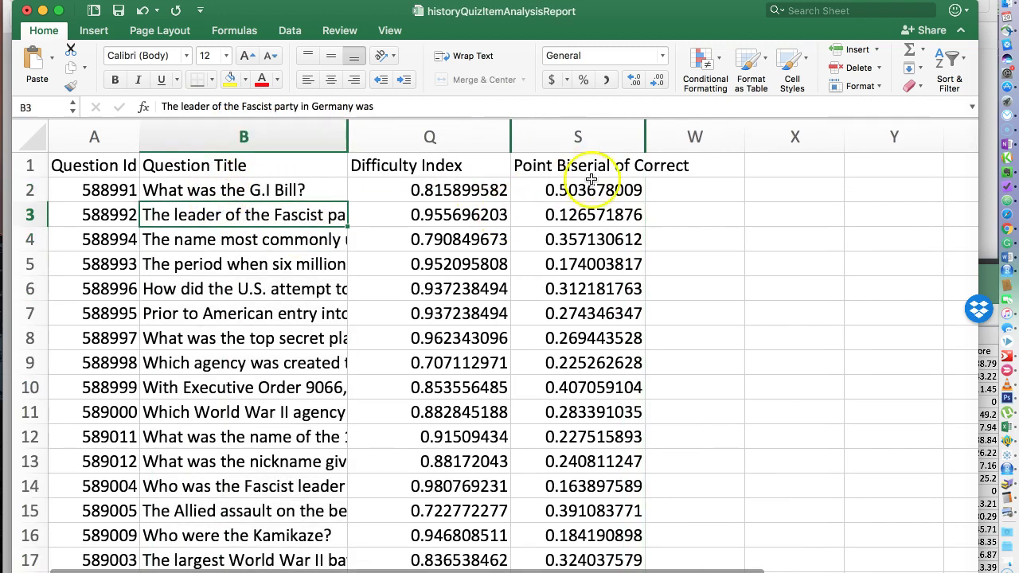
{"action": "left_click", "coordinate": [584, 217]}
{"action": "left_click", "coordinate": [87, 139]}
{"action": "left_click", "coordinate": [579, 140], "text": "shift"}
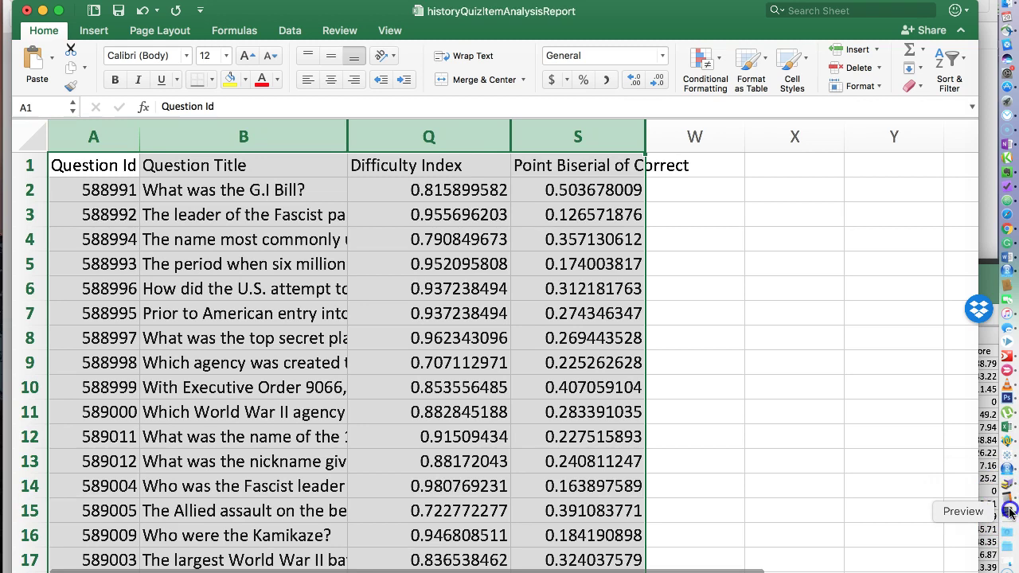
Switch to Preview and examine the discrimination index and answer breakdown of the questions in historyQuizStats2.png
{"action": "left_click", "coordinate": [1008, 514]}
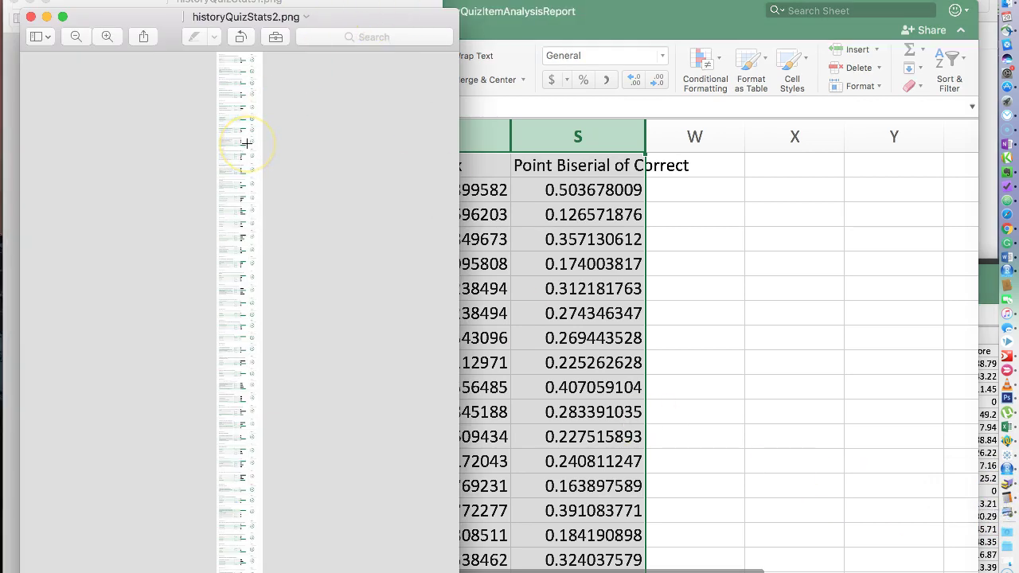
{"action": "scroll", "coordinate": [246, 143], "scroll_direction": "up", "scroll_amount": 5}
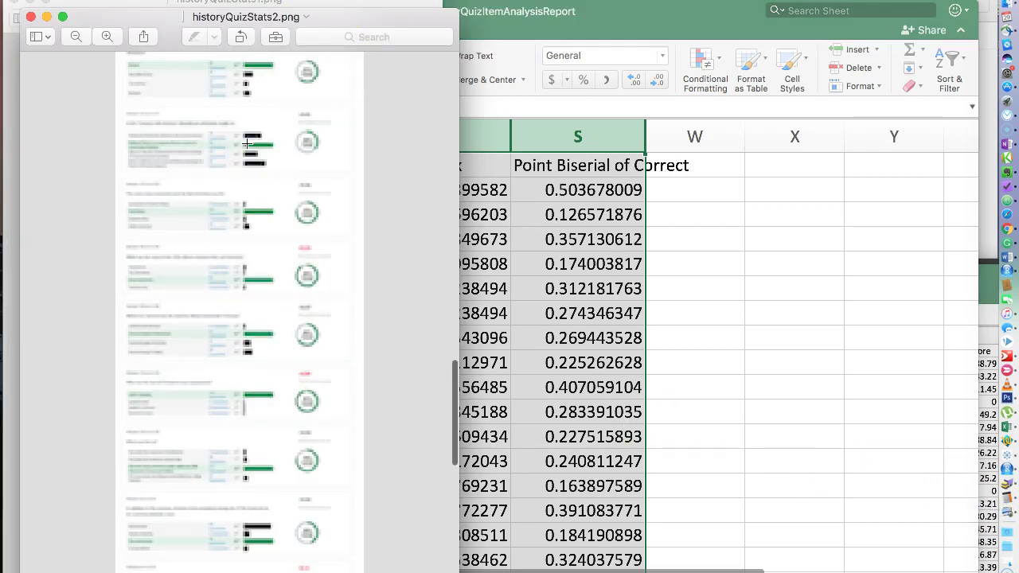
{"action": "scroll", "coordinate": [247, 143], "scroll_direction": "up", "scroll_amount": 5}
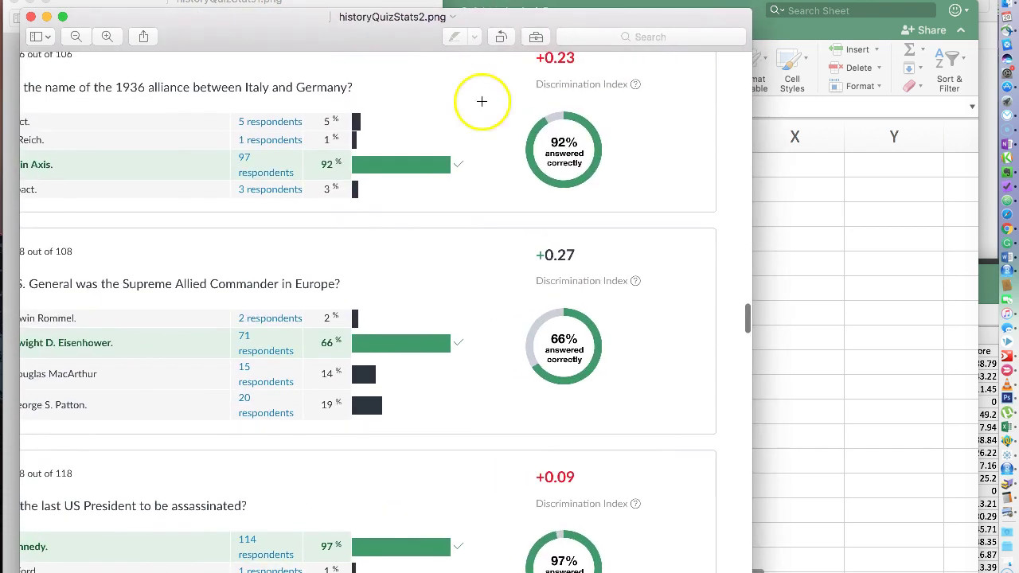
{"action": "left_click_drag", "start_coordinate": [297, 48], "coordinate": [354, 29]}
{"action": "scroll", "coordinate": [402, 155], "scroll_direction": "up", "scroll_amount": 15}
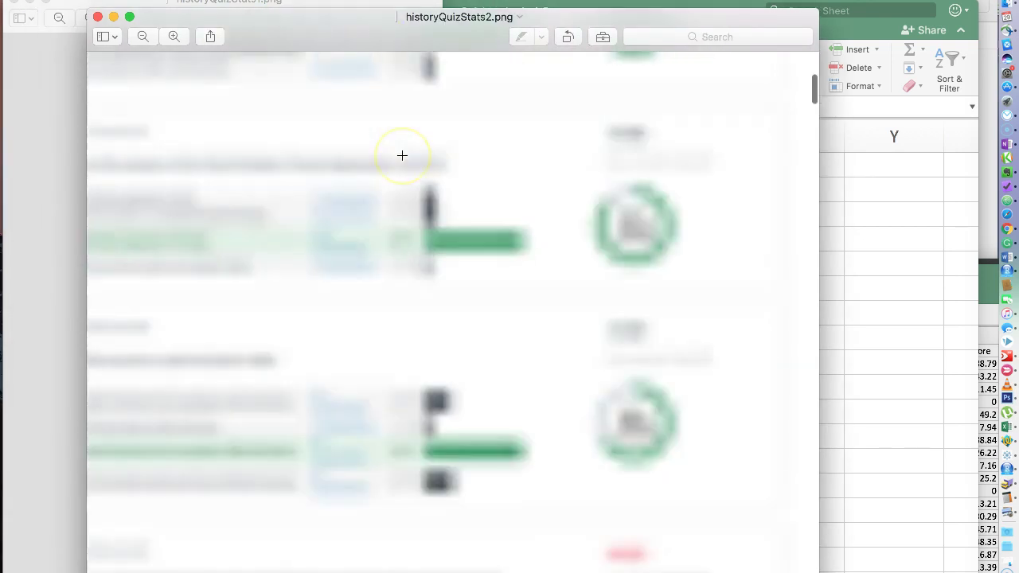
{"action": "scroll", "coordinate": [402, 155], "scroll_direction": "down", "scroll_amount": 3}
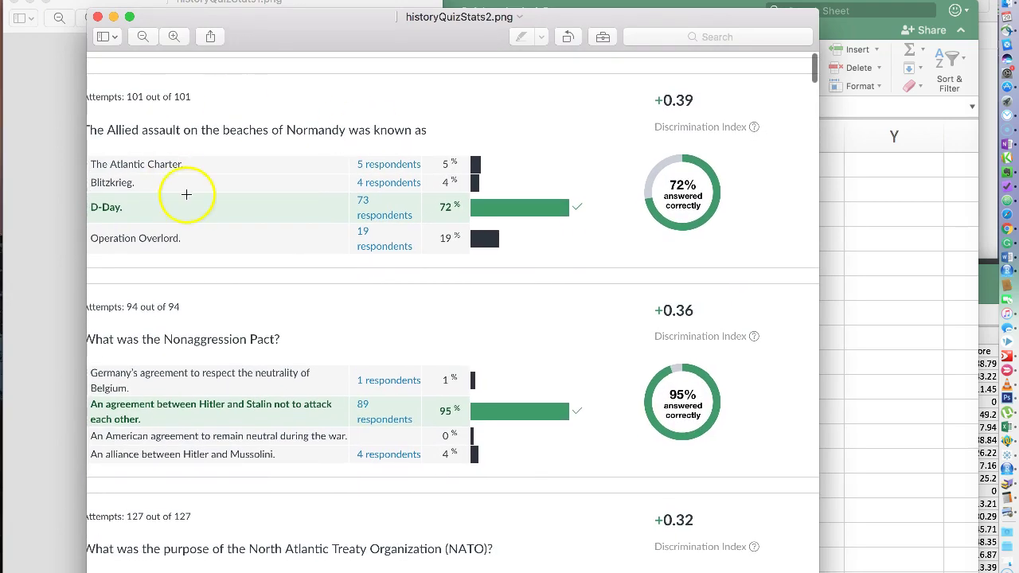
{"action": "scroll", "coordinate": [293, 263], "scroll_direction": "left", "scroll_amount": 5}
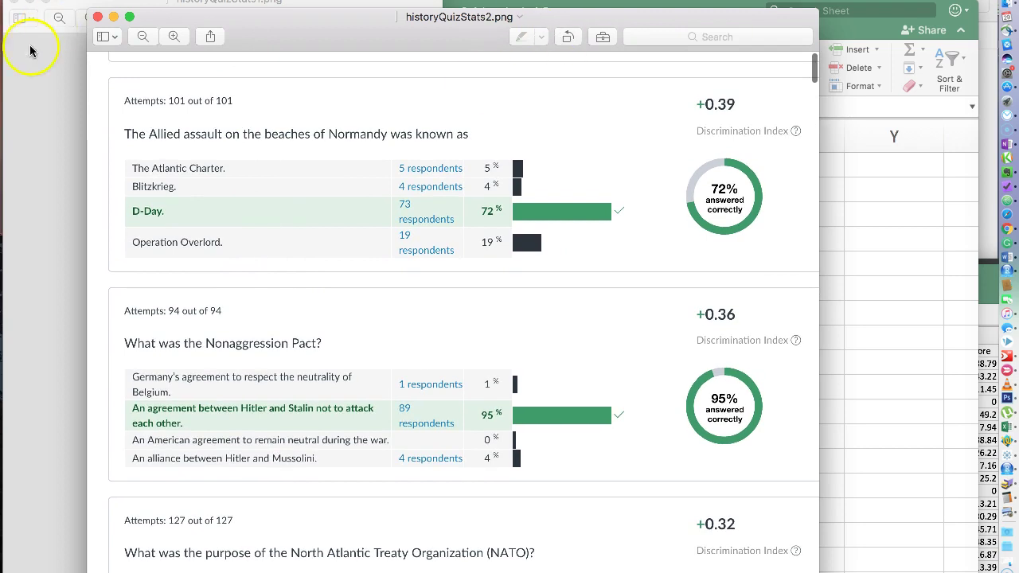
Bring historyQuizStats1.png forward and examine its per-question response statistics
{"action": "left_click", "coordinate": [47, 29]}
{"action": "scroll", "coordinate": [302, 272], "scroll_direction": "up", "scroll_amount": 5}
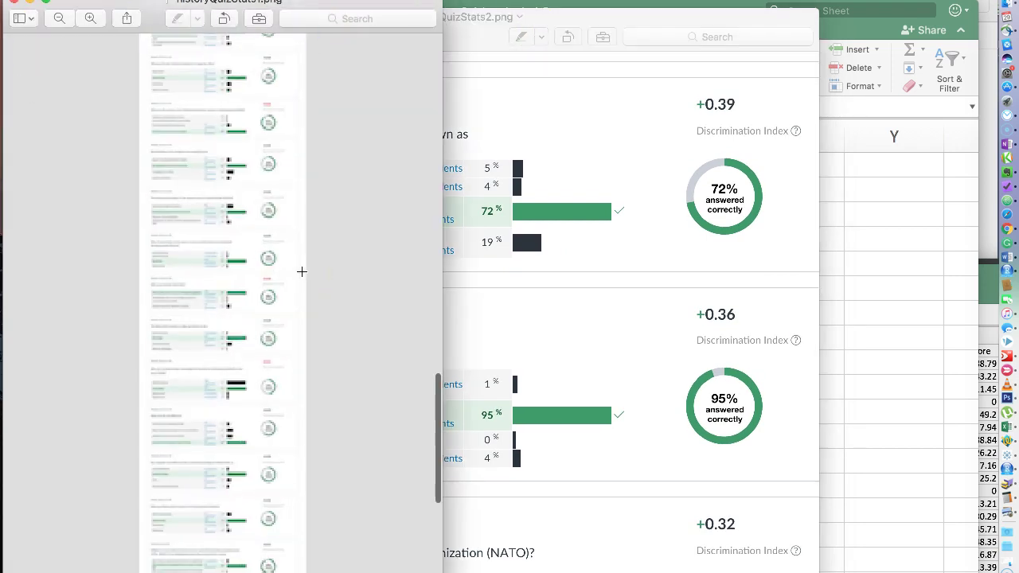
{"action": "scroll", "coordinate": [302, 271], "scroll_direction": "up", "scroll_amount": 3}
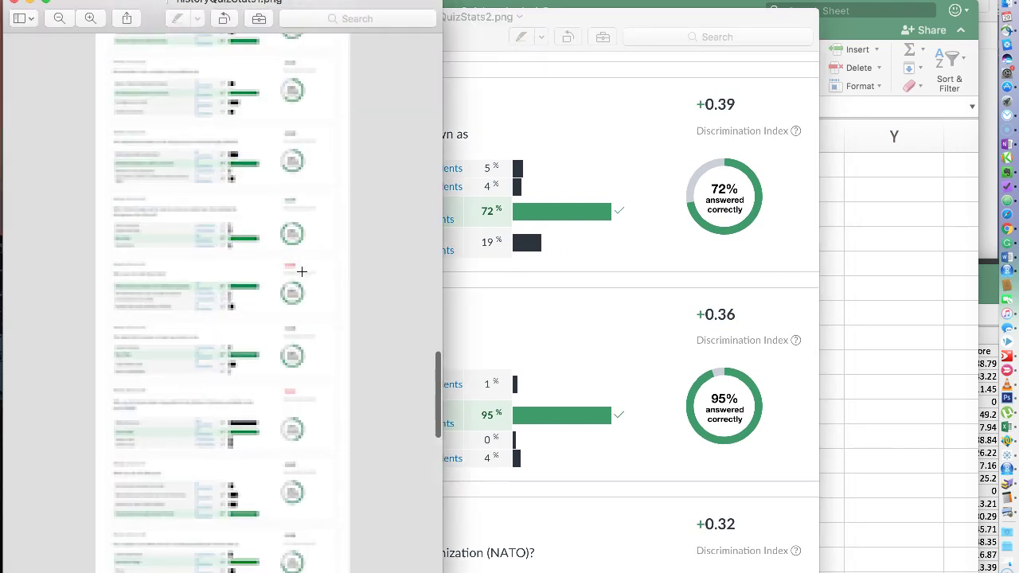
{"action": "scroll", "coordinate": [301, 271], "scroll_direction": "up", "scroll_amount": 10}
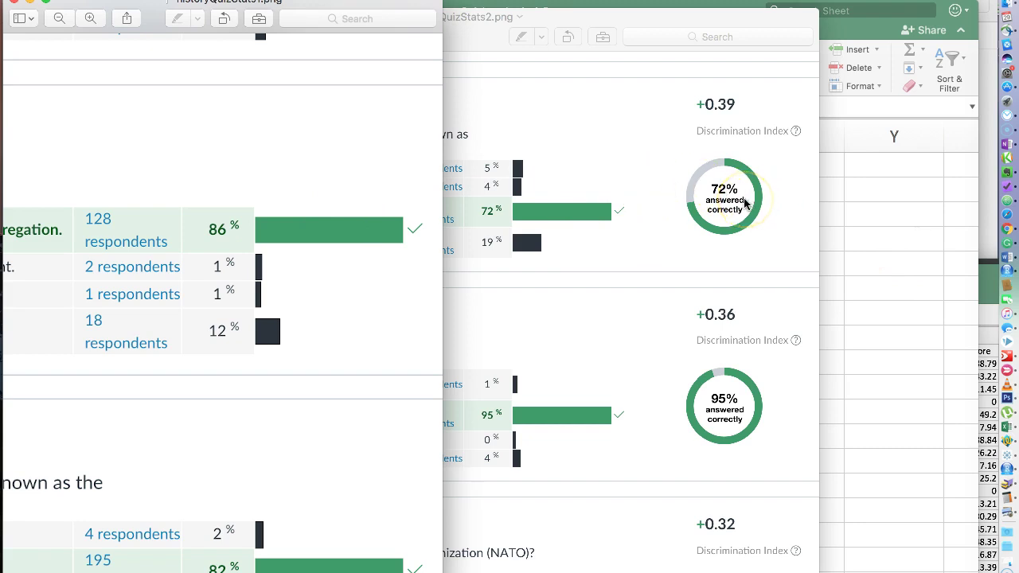
Switch back to the historyQuizItemAnalysisReport sheet in Excel and select the Point Biserial of Correct column
{"action": "left_click", "coordinate": [880, 258]}
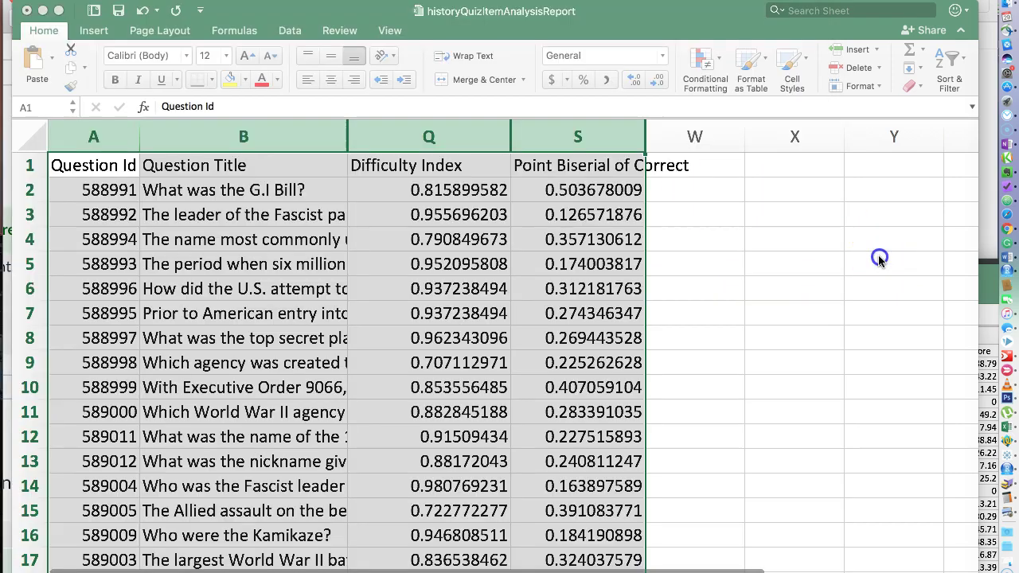
{"action": "left_click", "coordinate": [529, 239]}
{"action": "left_click", "coordinate": [558, 129]}
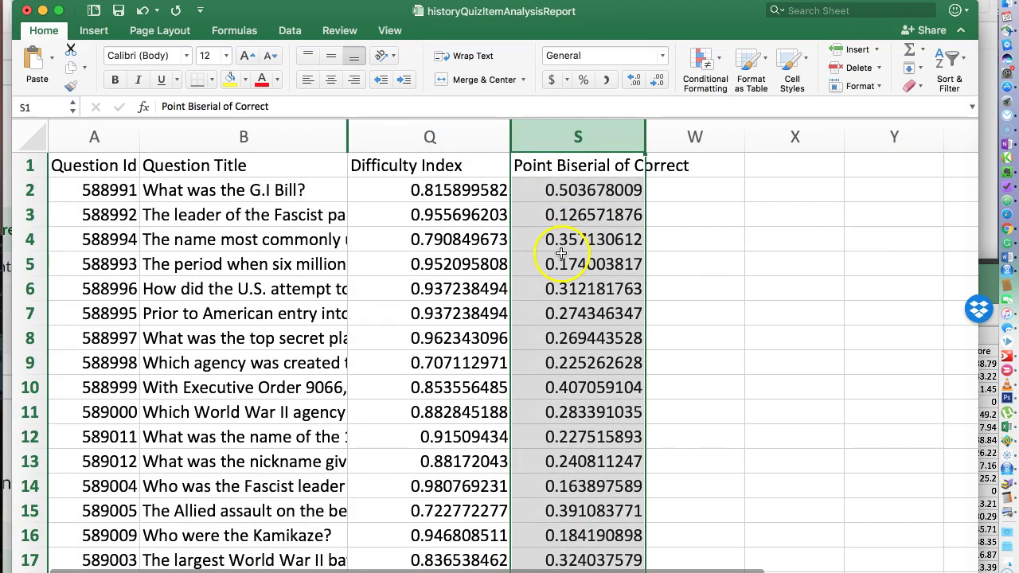
Turn on filtering for the header row and sort the rows by Point Biserial of Correct in ascending order
{"action": "left_click", "coordinate": [561, 170]}
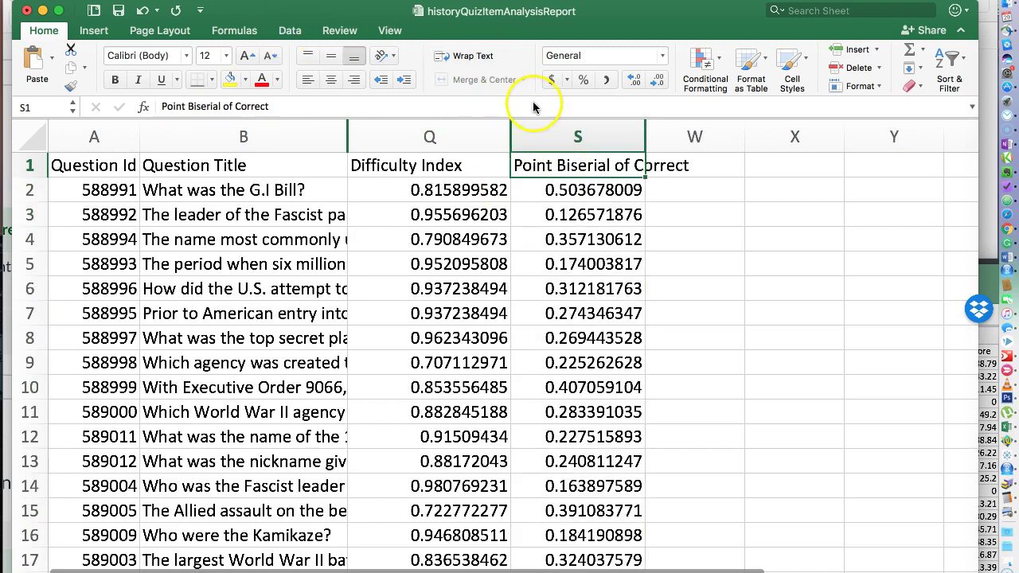
{"action": "left_click", "coordinate": [290, 31]}
{"action": "left_click", "coordinate": [419, 68]}
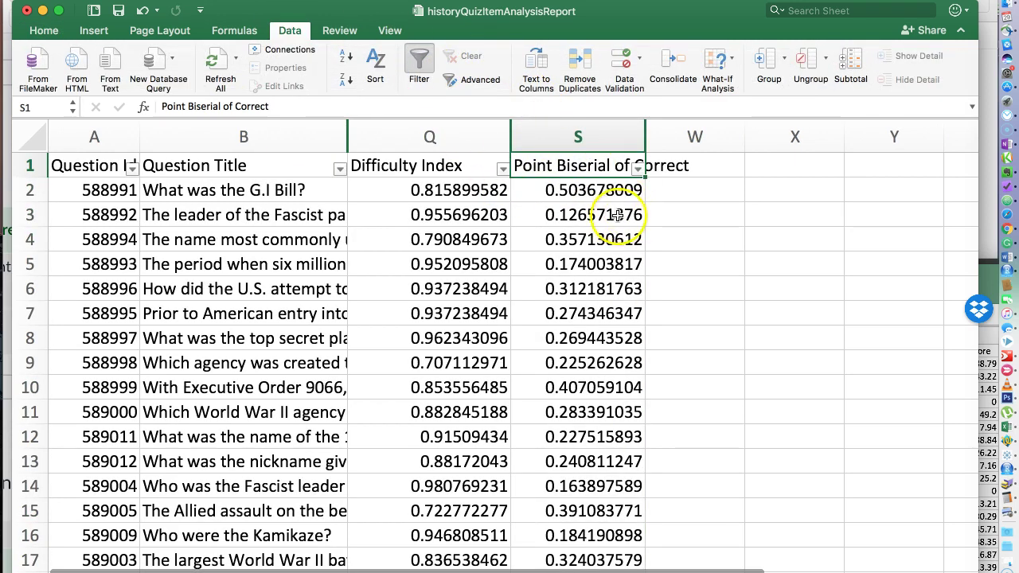
{"action": "left_click", "coordinate": [637, 168]}
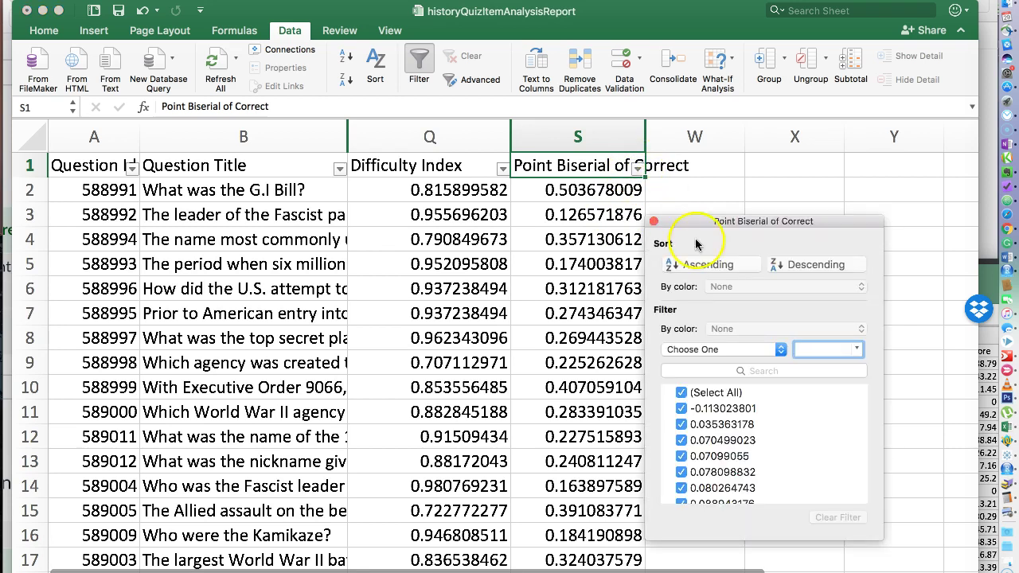
{"action": "left_click", "coordinate": [703, 264]}
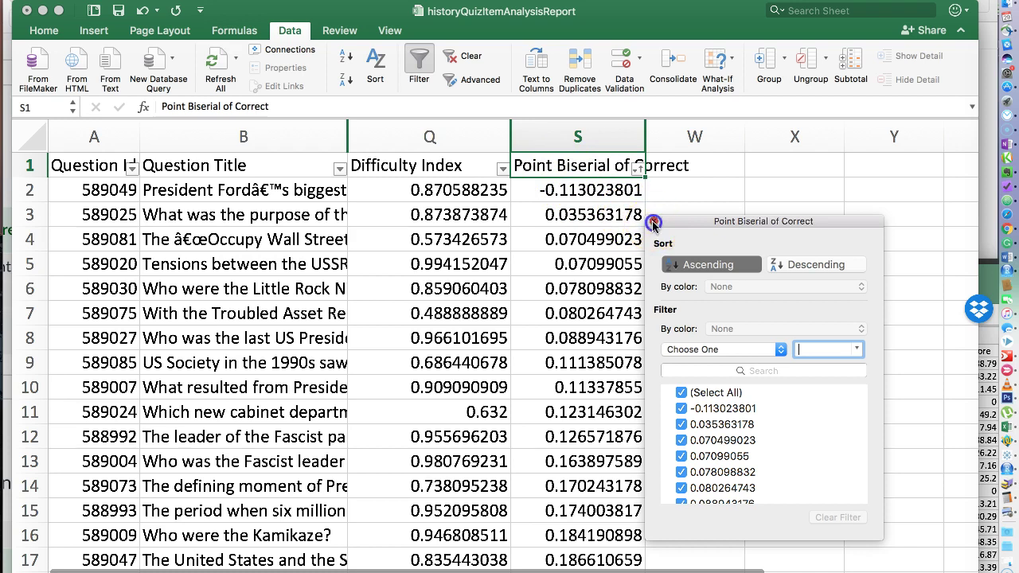
{"action": "left_click", "coordinate": [653, 222]}
Examine the lowest values in the Point Biserial of Correct column, selecting cells S2 through S32
{"action": "left_click", "coordinate": [557, 212]}
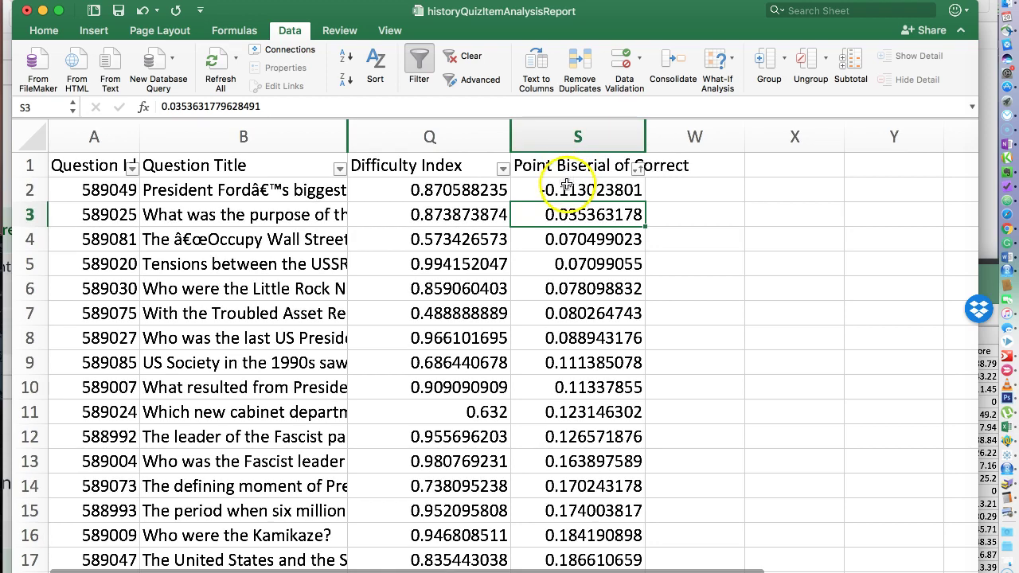
{"action": "left_click", "coordinate": [567, 183]}
{"action": "scroll", "coordinate": [567, 305], "scroll_direction": "down", "scroll_amount": 2}
{"action": "scroll", "coordinate": [565, 303], "scroll_direction": "down", "scroll_amount": 16}
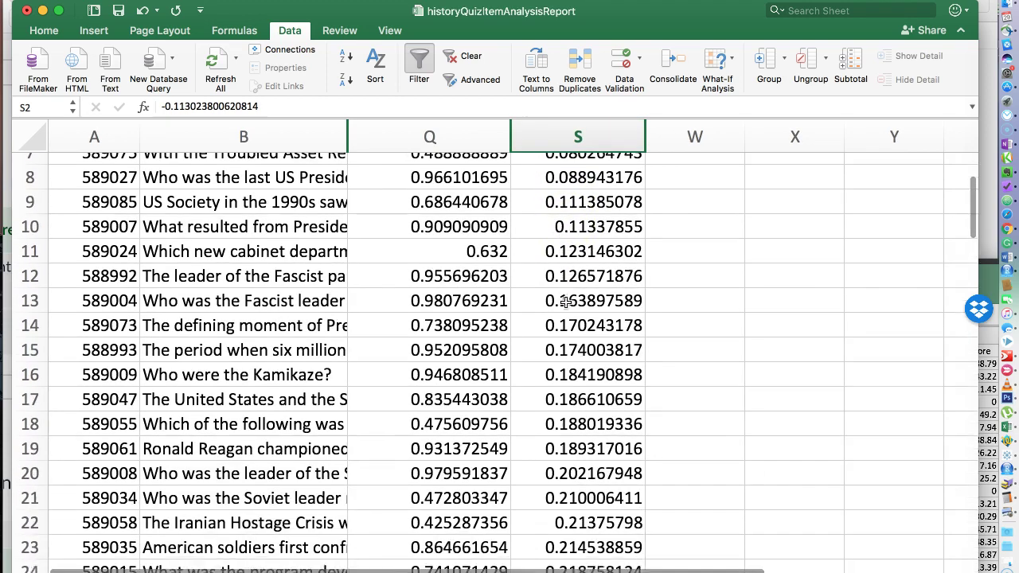
{"action": "scroll", "coordinate": [565, 304], "scroll_direction": "down", "scroll_amount": 1}
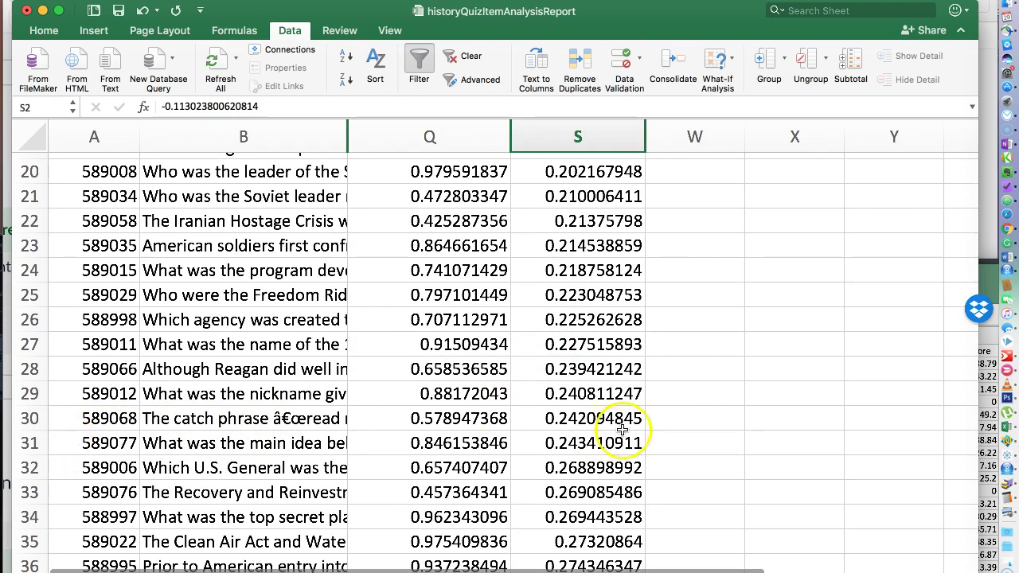
{"action": "left_click", "coordinate": [579, 468], "text": "shift"}
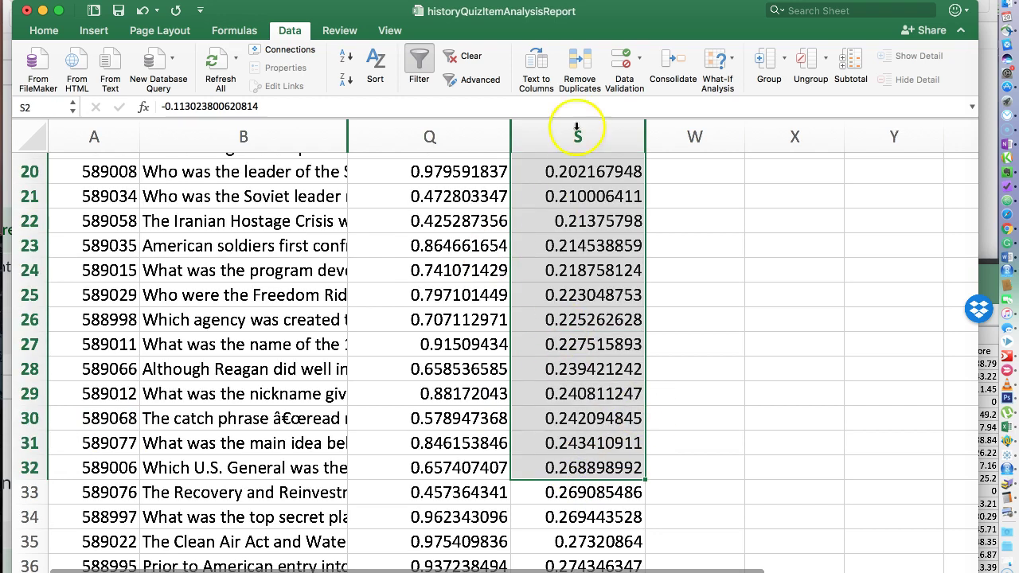
Start a new Classic-style conditional formatting rule for the whole Point Biserial of Correct column
{"action": "left_click", "coordinate": [579, 138]}
{"action": "left_click", "coordinate": [267, 0]}
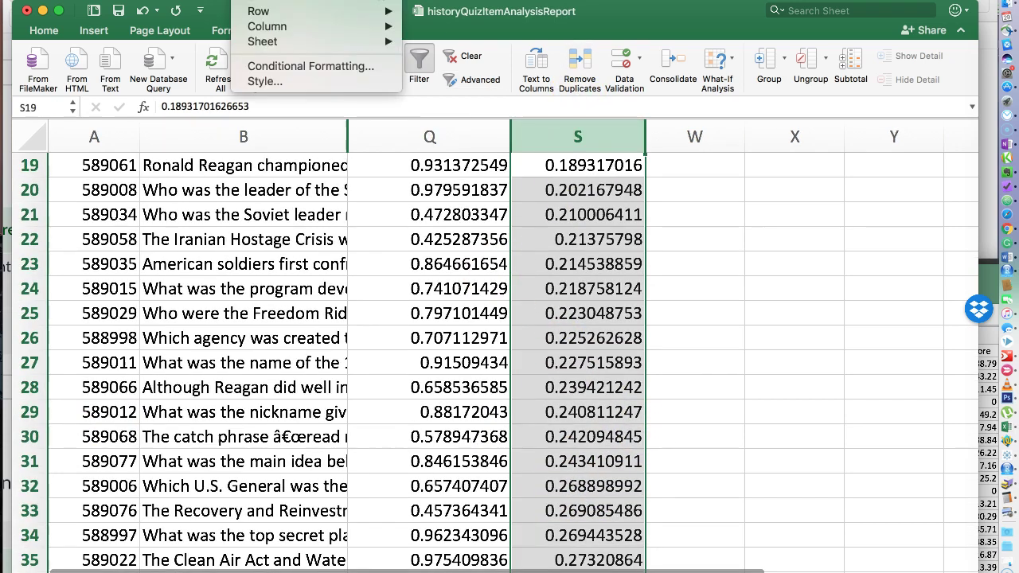
{"action": "left_click", "coordinate": [337, 71]}
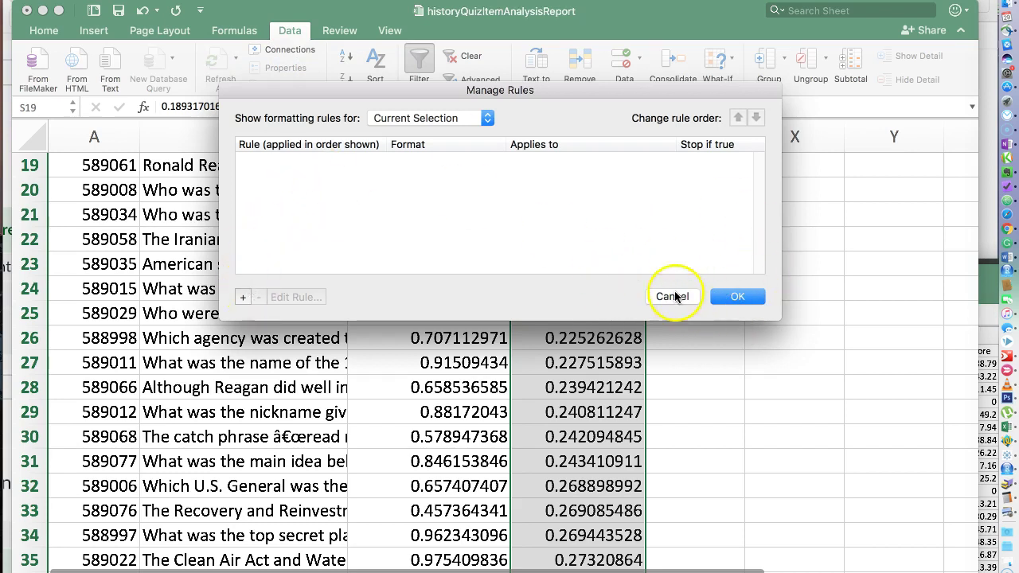
{"action": "left_click", "coordinate": [243, 299]}
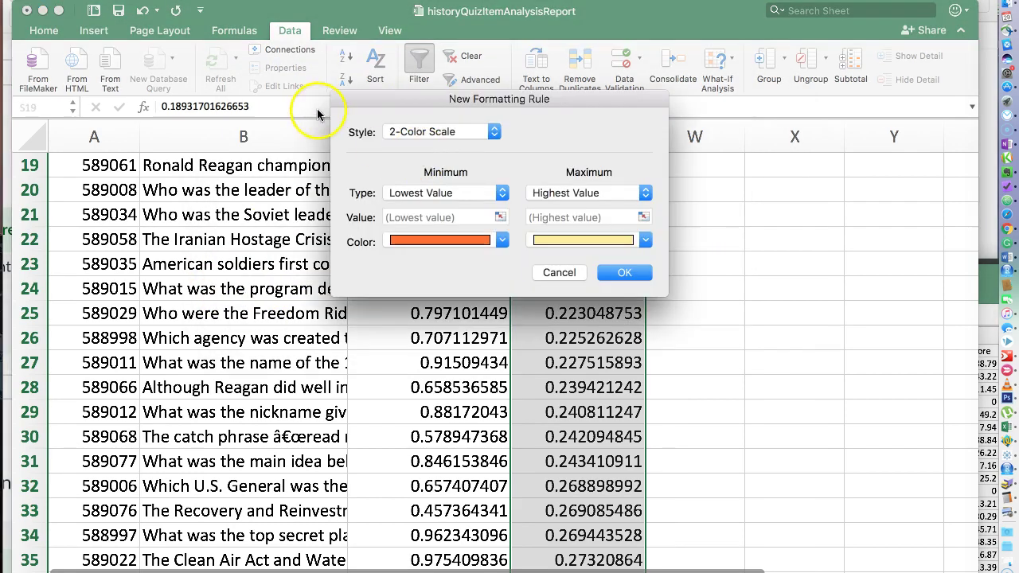
{"action": "left_click", "coordinate": [419, 131]}
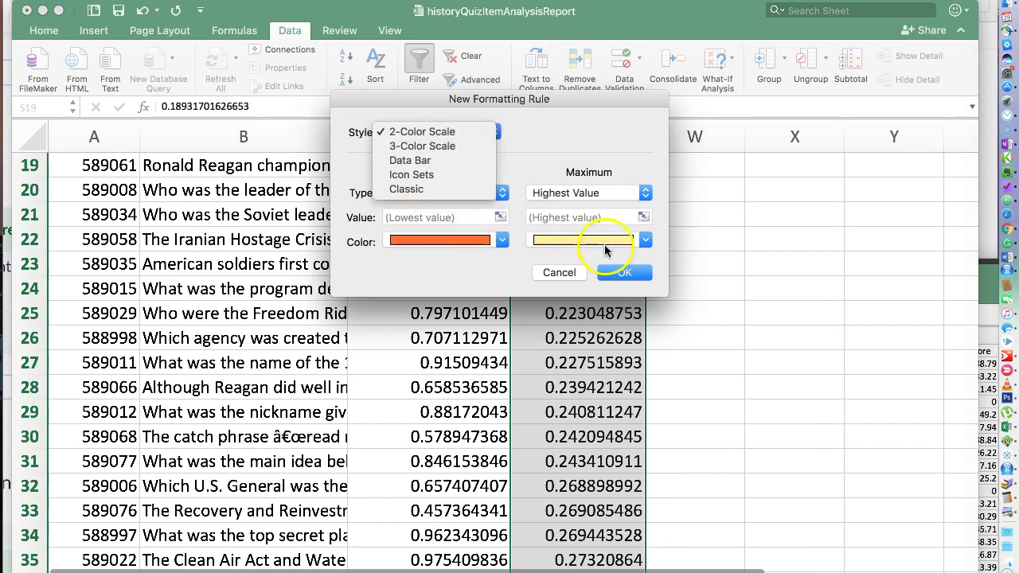
{"action": "left_click", "coordinate": [409, 189]}
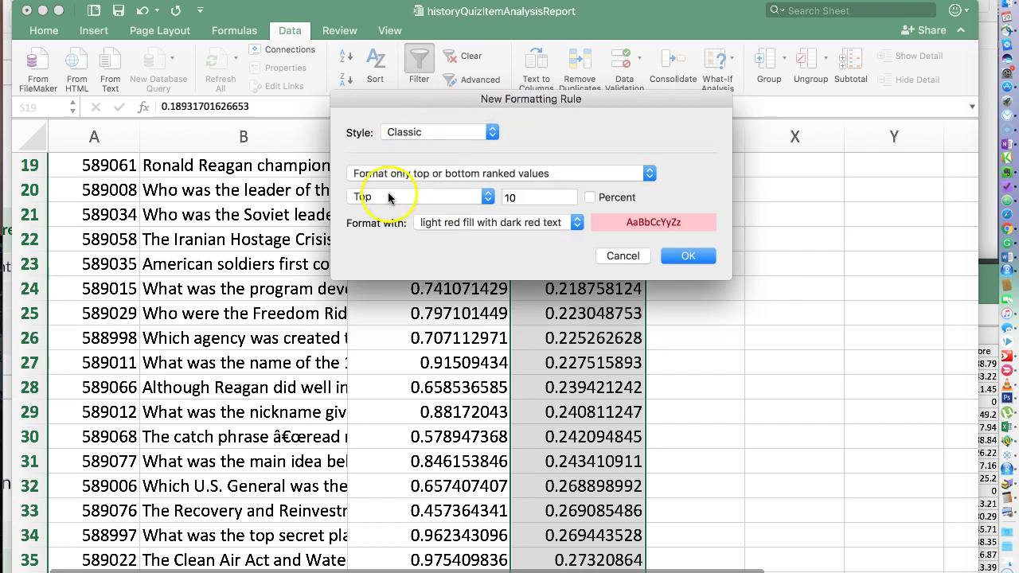
Define the rule to format cell values less than .25 with light red fill and dark red text, and apply it
{"action": "left_click", "coordinate": [403, 175]}
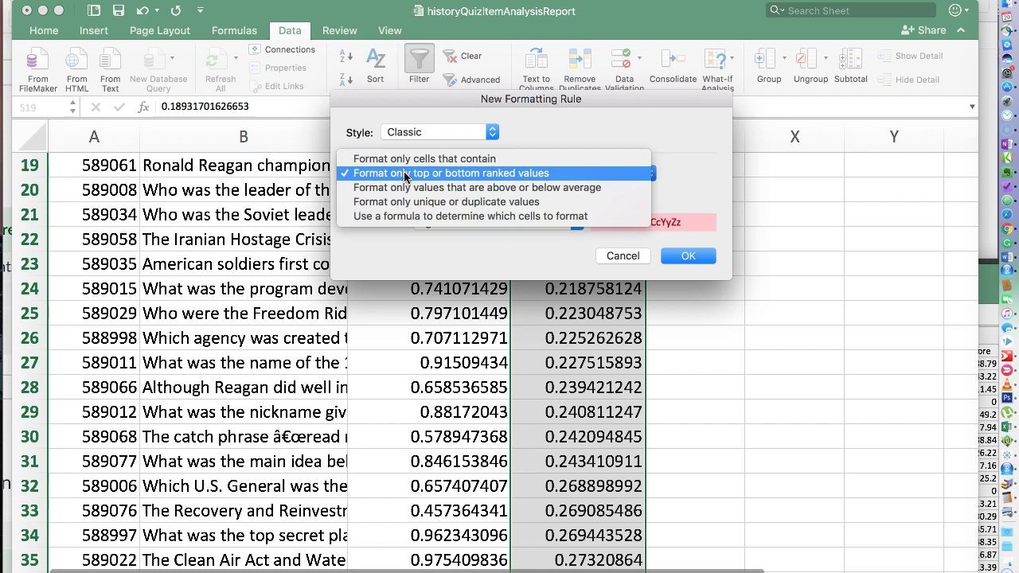
{"action": "left_click", "coordinate": [371, 187]}
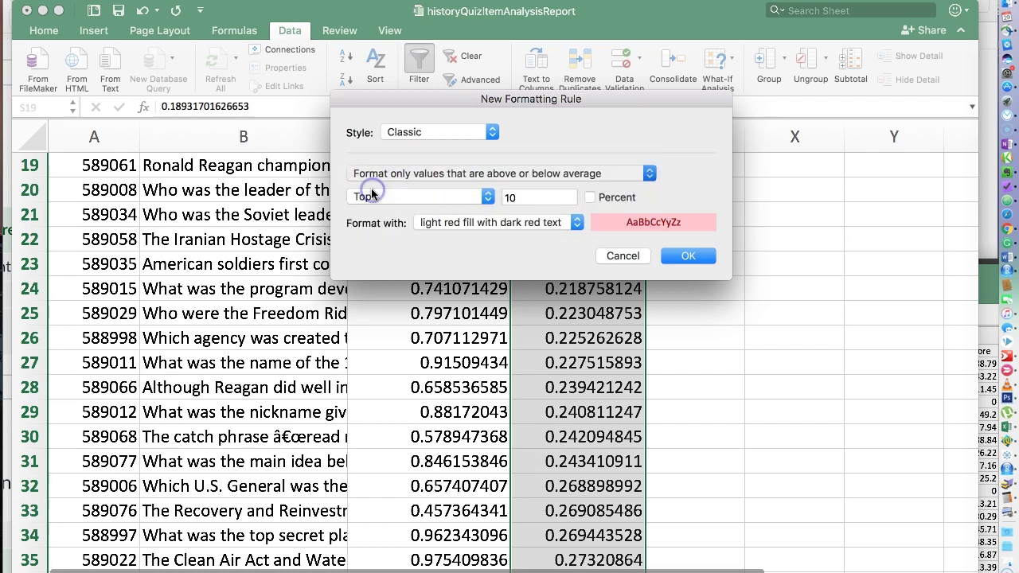
{"action": "left_click", "coordinate": [398, 169]}
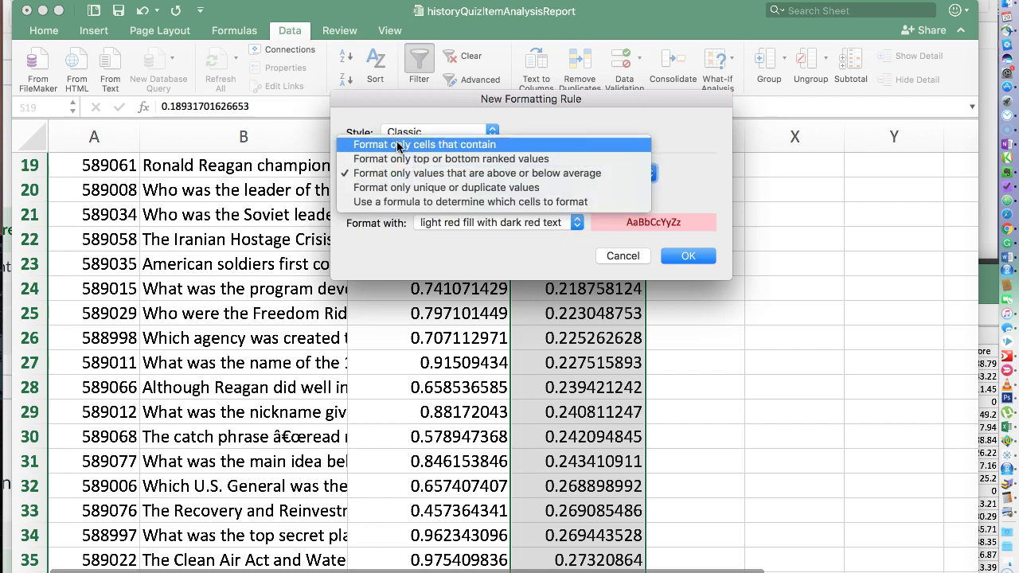
{"action": "left_click", "coordinate": [398, 144]}
{"action": "left_click", "coordinate": [407, 197]}
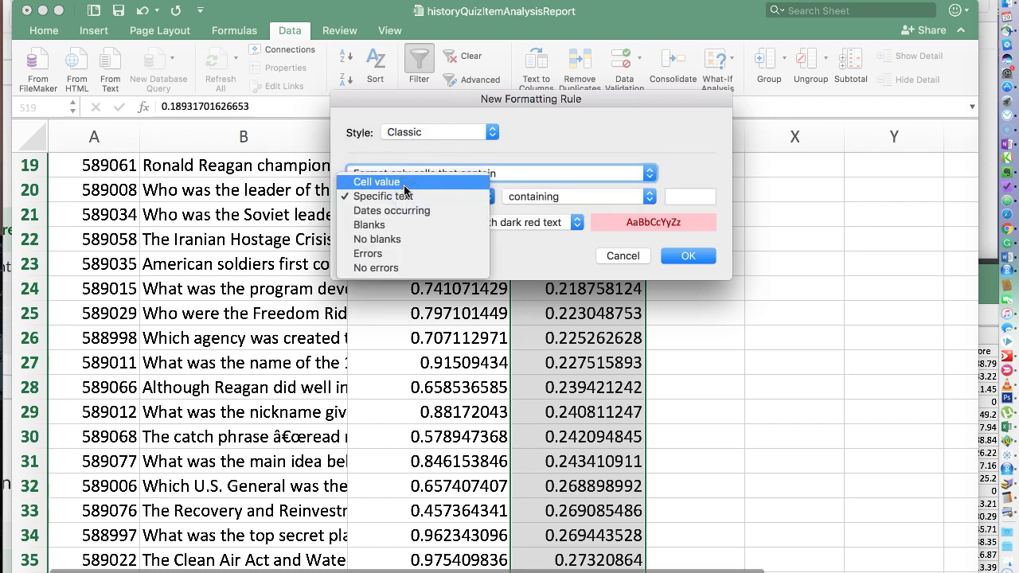
{"action": "left_click", "coordinate": [402, 179]}
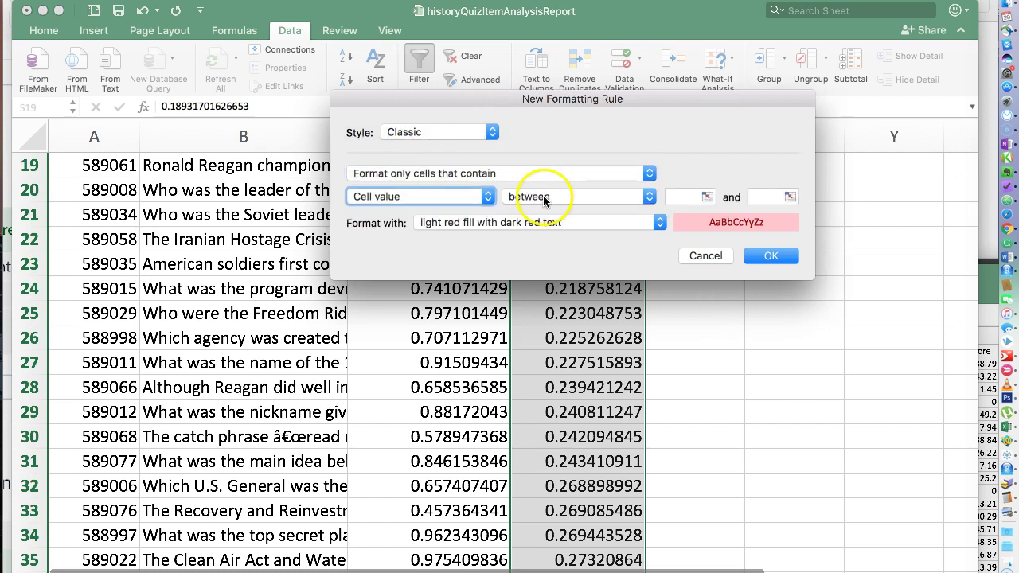
{"action": "left_click", "coordinate": [545, 203]}
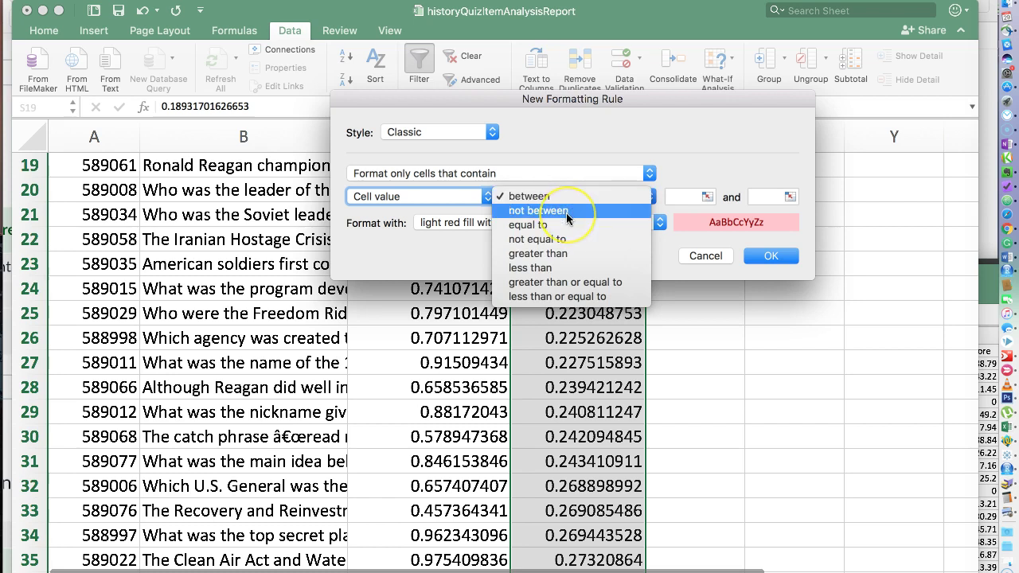
{"action": "left_click", "coordinate": [550, 268]}
{"action": "left_click", "coordinate": [683, 201]}
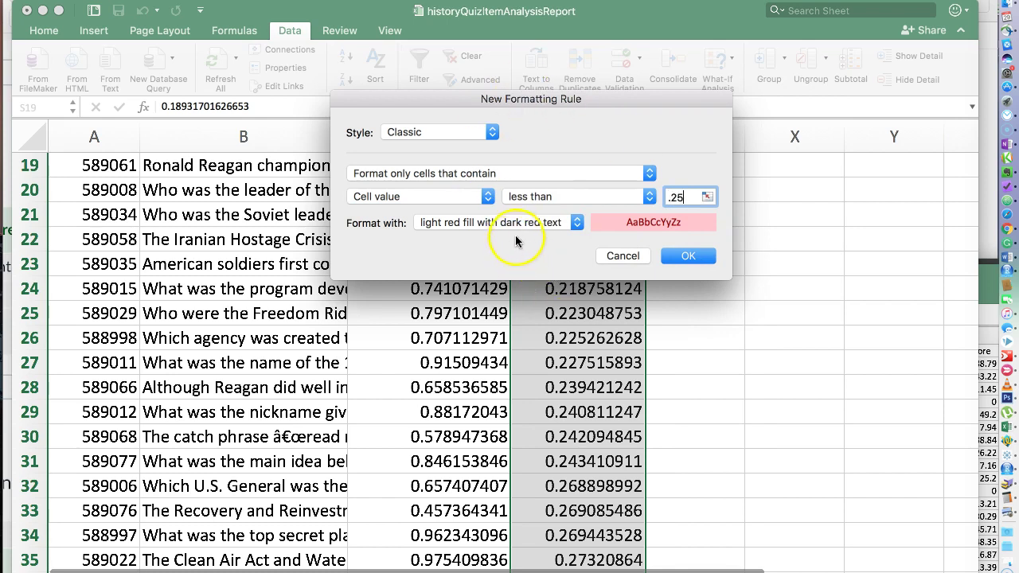
{"action": "left_click", "coordinate": [710, 256]}
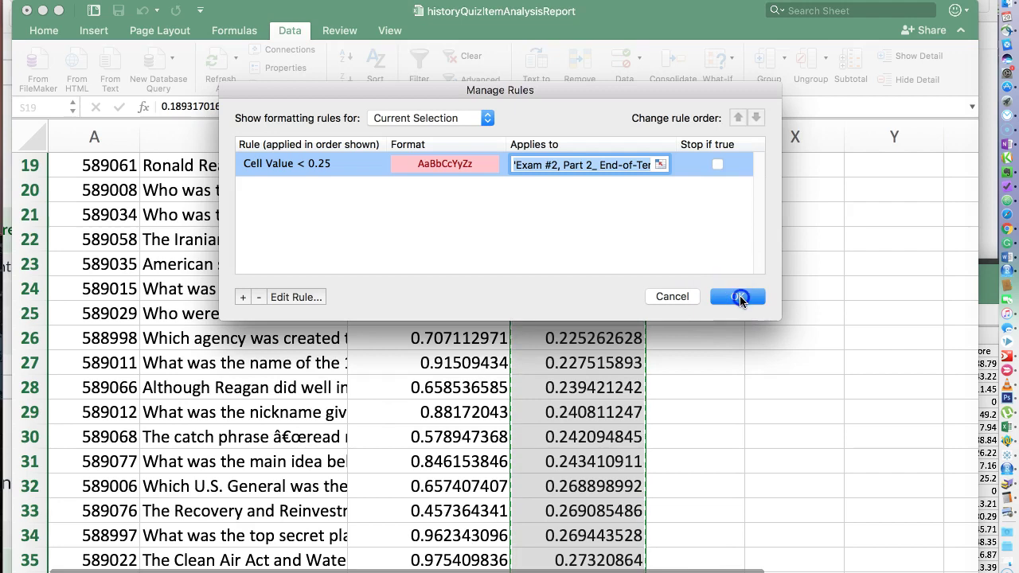
{"action": "left_click", "coordinate": [740, 294]}
{"action": "left_click", "coordinate": [700, 289]}
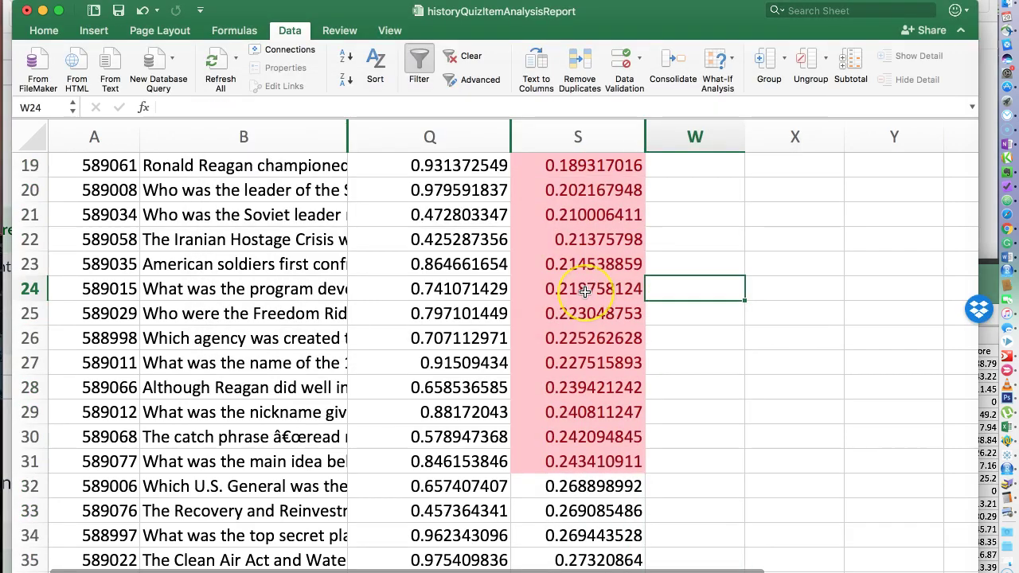
Enter the header "Poor Point Biserial" in cell W1
{"action": "scroll", "coordinate": [585, 291], "scroll_direction": "up", "scroll_amount": 10}
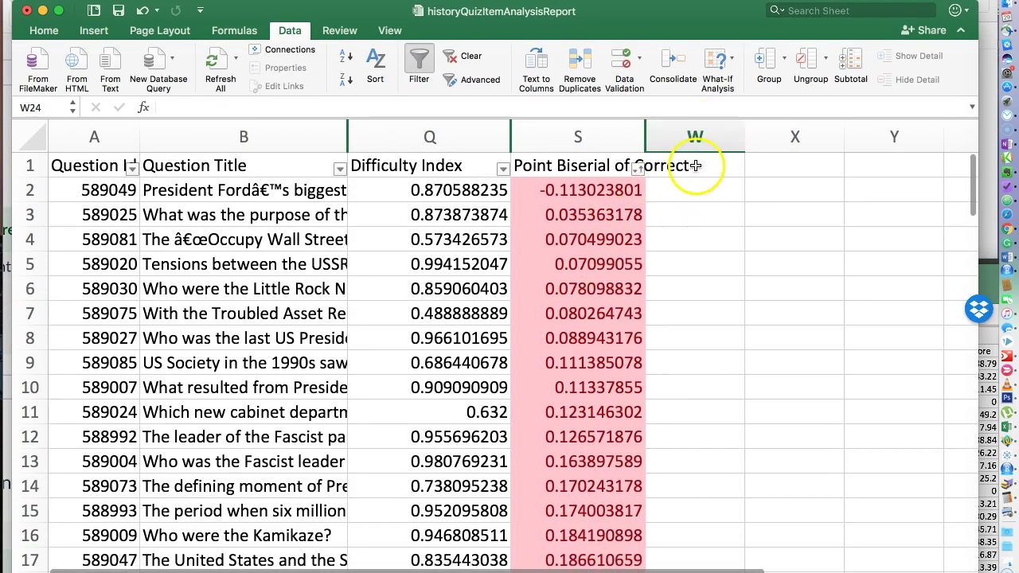
{"action": "left_click", "coordinate": [699, 166]}
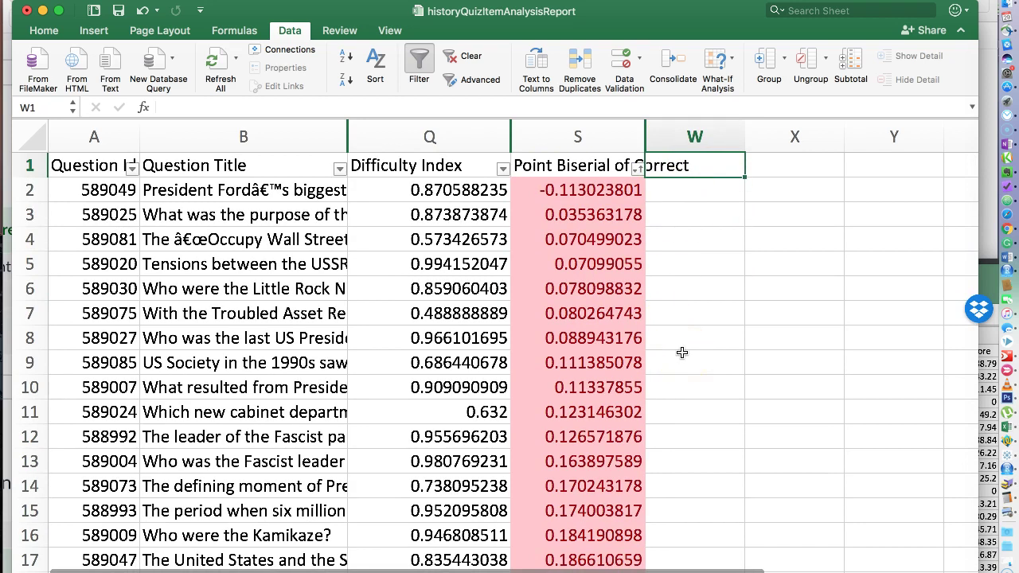
{"action": "type", "text": "Poor"}
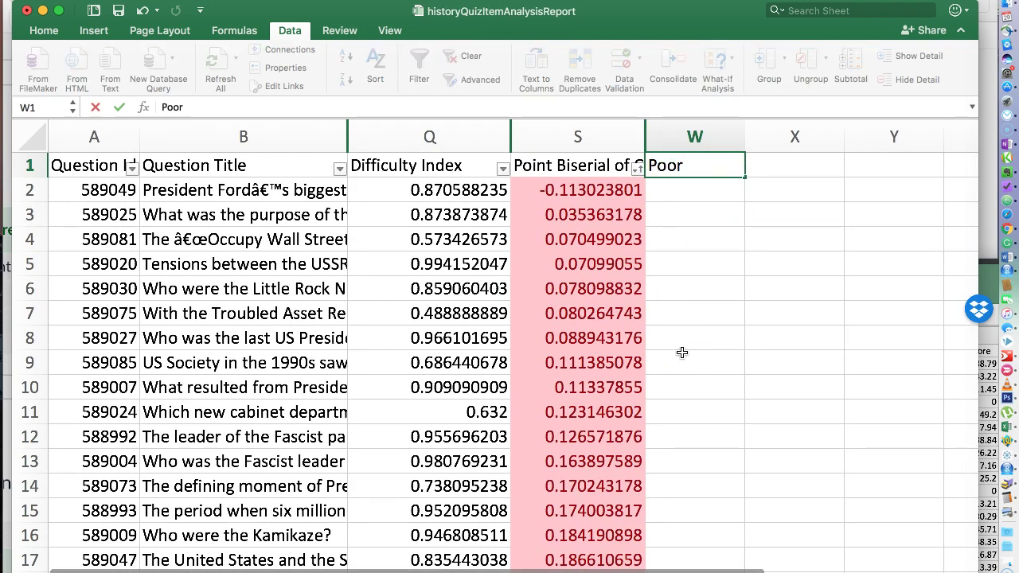
{"action": "type", "text": " Boint"}
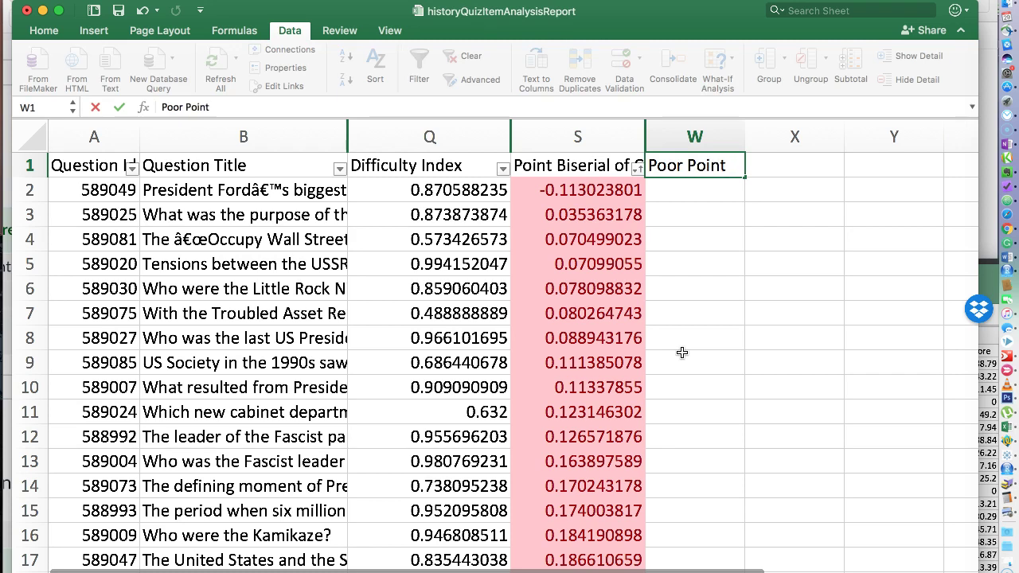
{"action": "type", "text": " Biserial"}
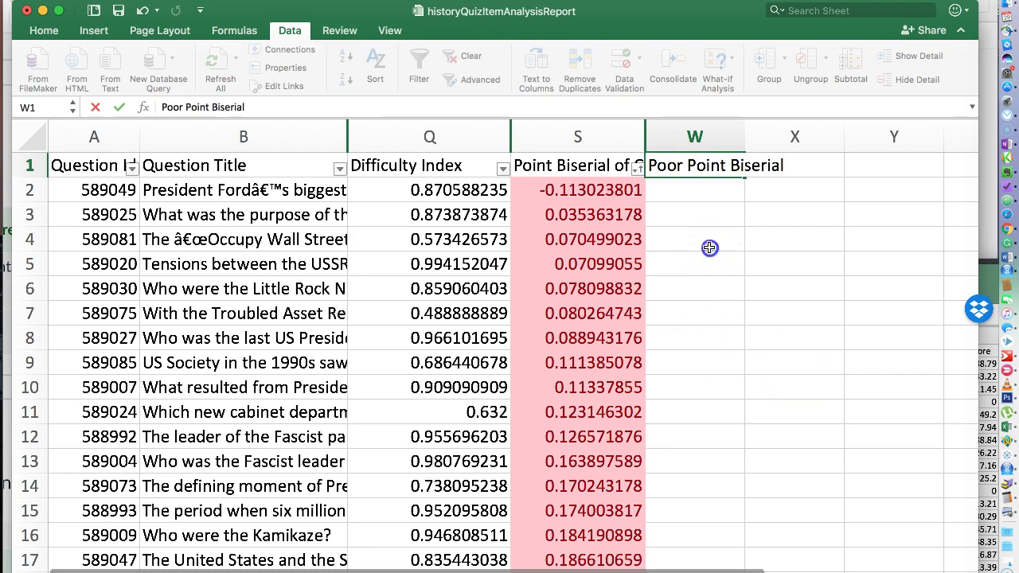
{"action": "left_click", "coordinate": [708, 247]}
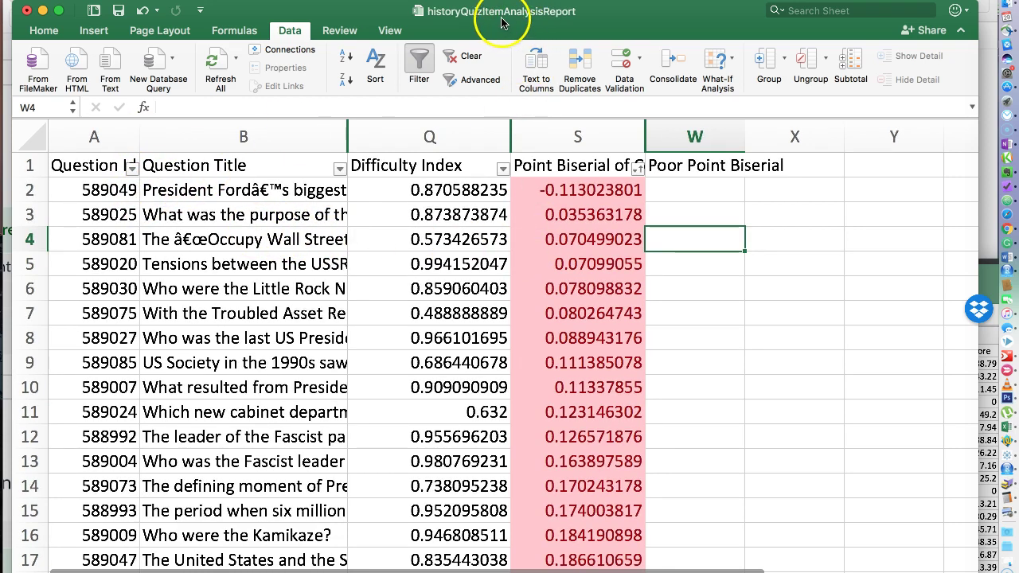
Enter the formula =if(S2<.25,1,0) in cell W2 to flag a poor point biserial value
{"action": "left_click", "coordinate": [706, 191]}
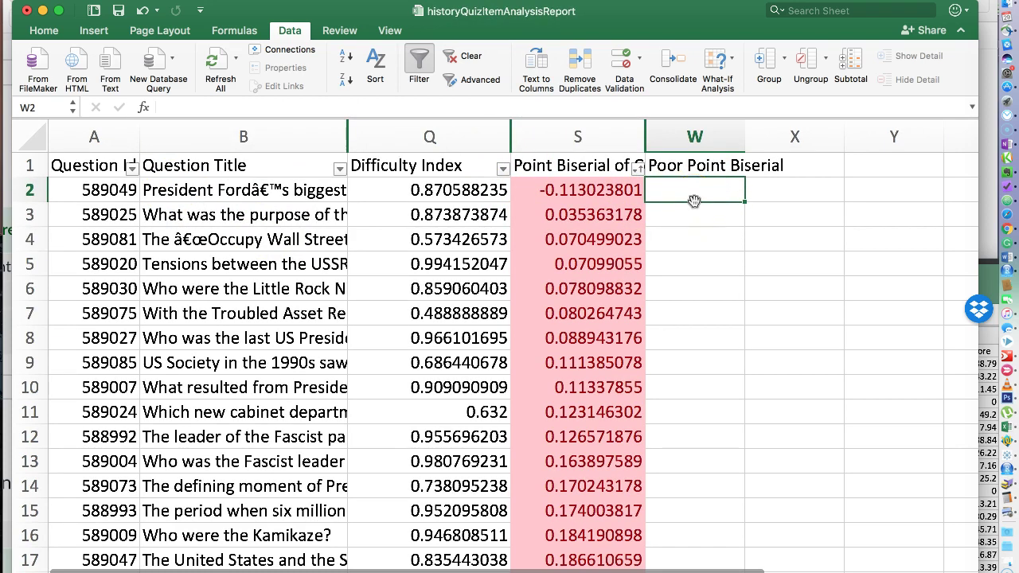
{"action": "type", "text": "=if("}
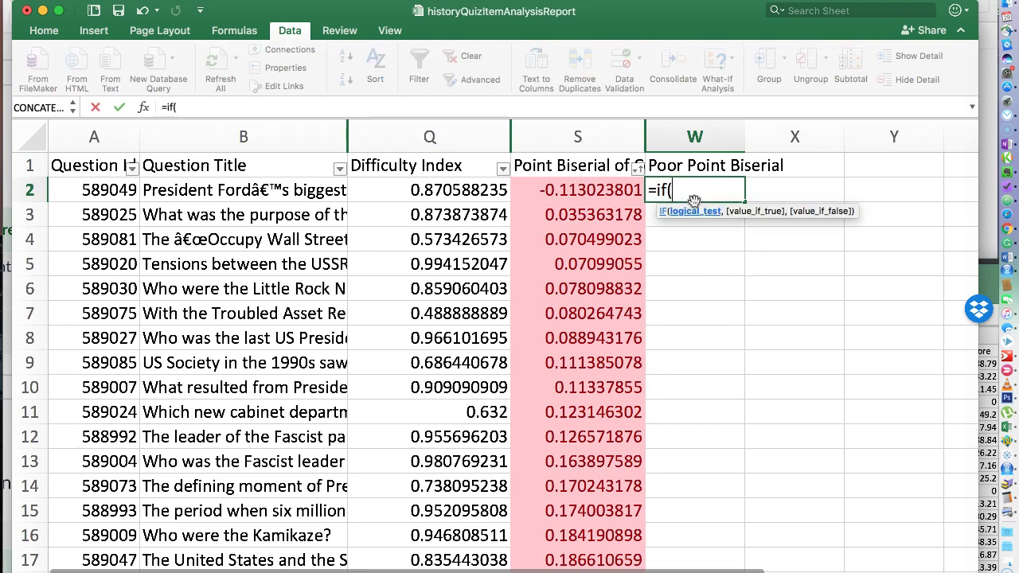
{"action": "left_click", "coordinate": [592, 194]}
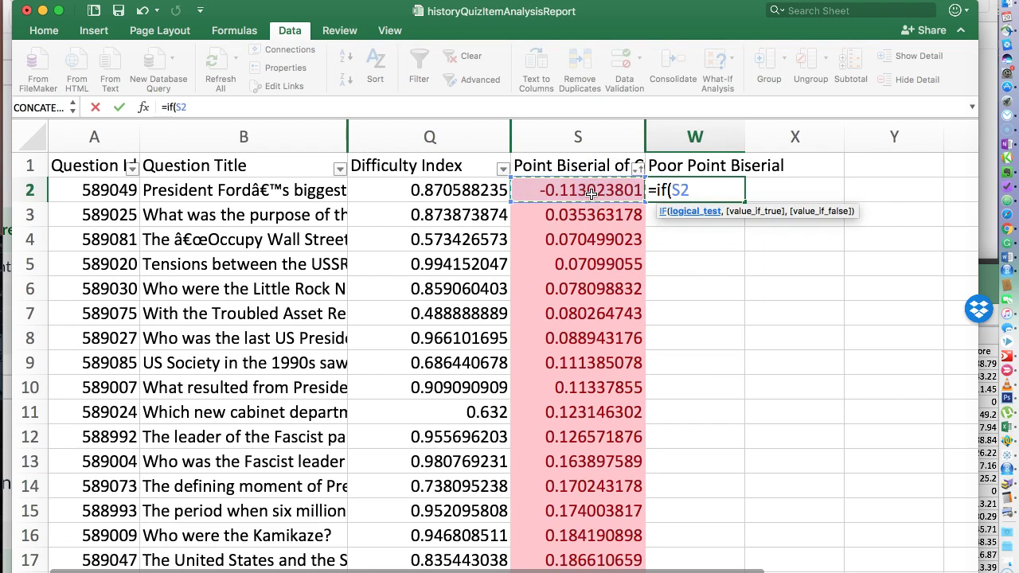
{"action": "type", "text": "<.25,"}
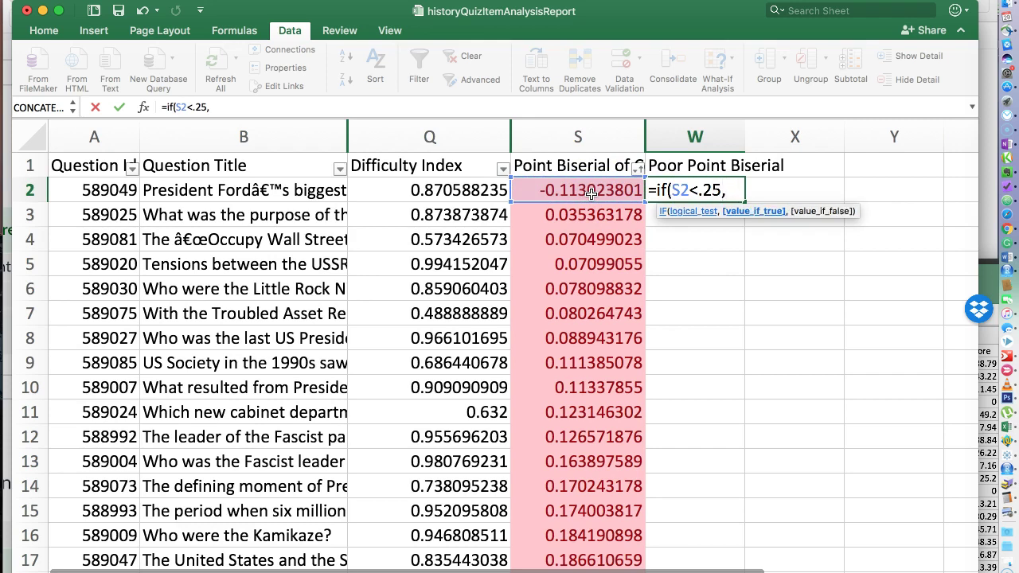
{"action": "type", "text": "1,"}
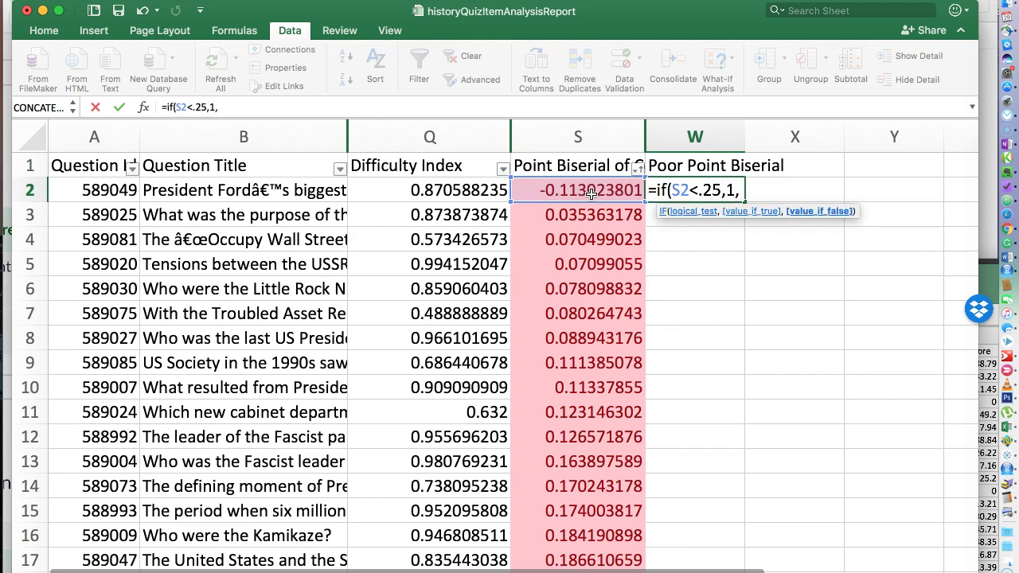
{"action": "type", "text": "0)"}
{"action": "key", "text": "Return"}
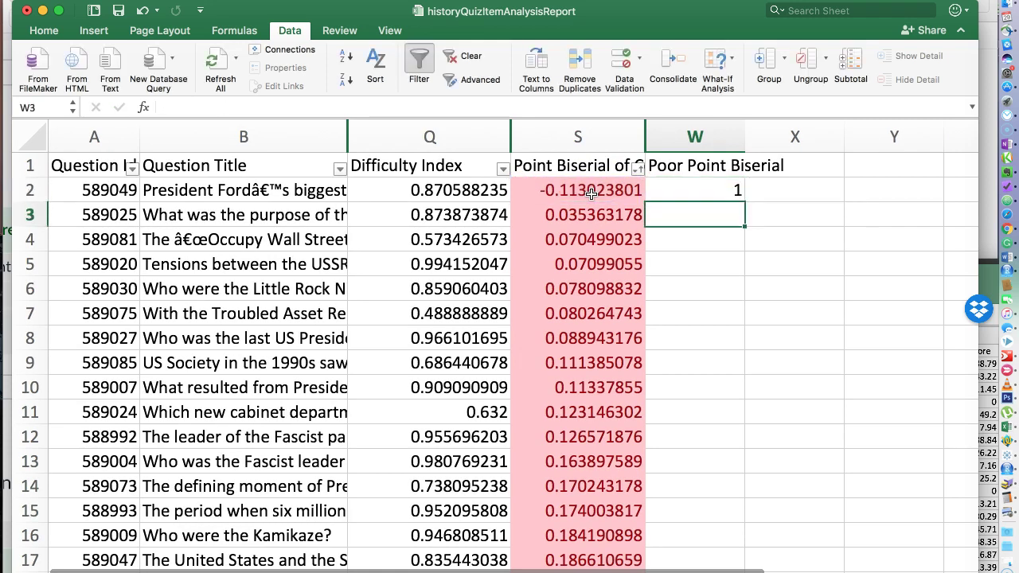
Copy the formula in cell W2 down the Poor Point Biserial column through W96
{"action": "left_click", "coordinate": [687, 190]}
{"action": "key", "text": "super+c"}
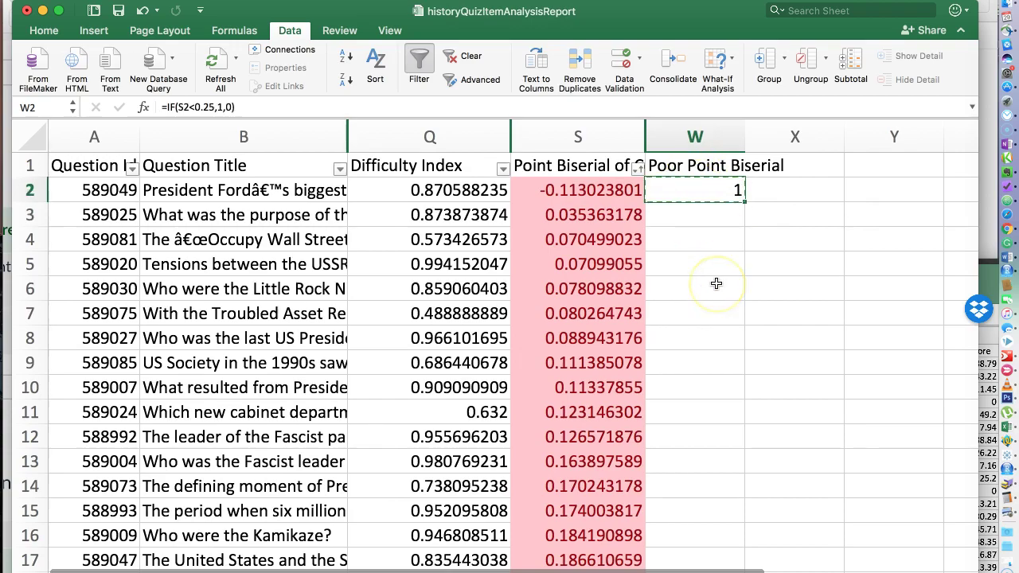
{"action": "scroll", "coordinate": [717, 283], "scroll_direction": "down", "scroll_amount": 15}
{"action": "scroll", "coordinate": [716, 284], "scroll_direction": "down", "scroll_amount": 18}
{"action": "scroll", "coordinate": [717, 283], "scroll_direction": "up", "scroll_amount": 3}
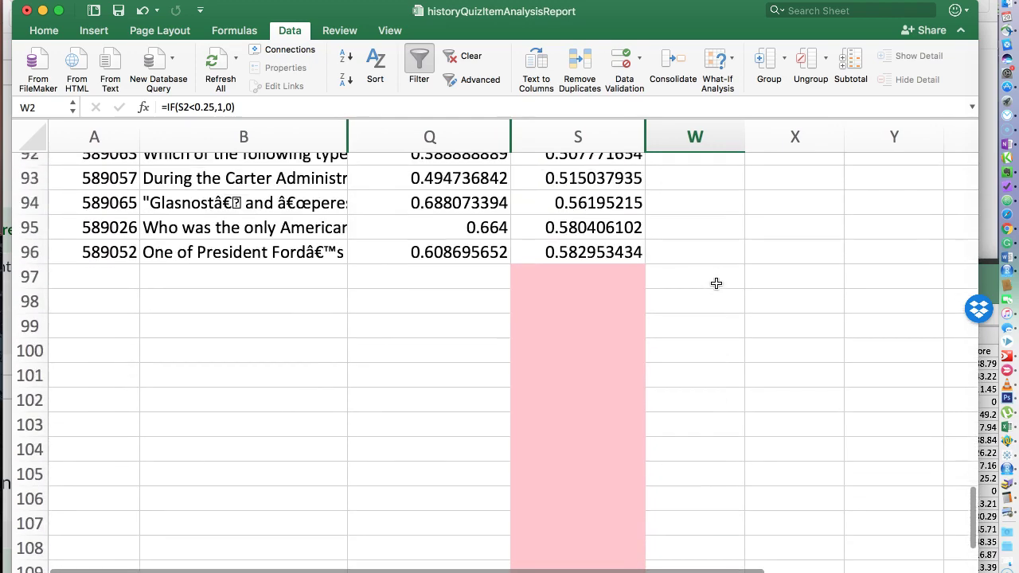
{"action": "scroll", "coordinate": [716, 284], "scroll_direction": "up", "scroll_amount": 3}
{"action": "left_click", "coordinate": [719, 336], "text": "shift"}
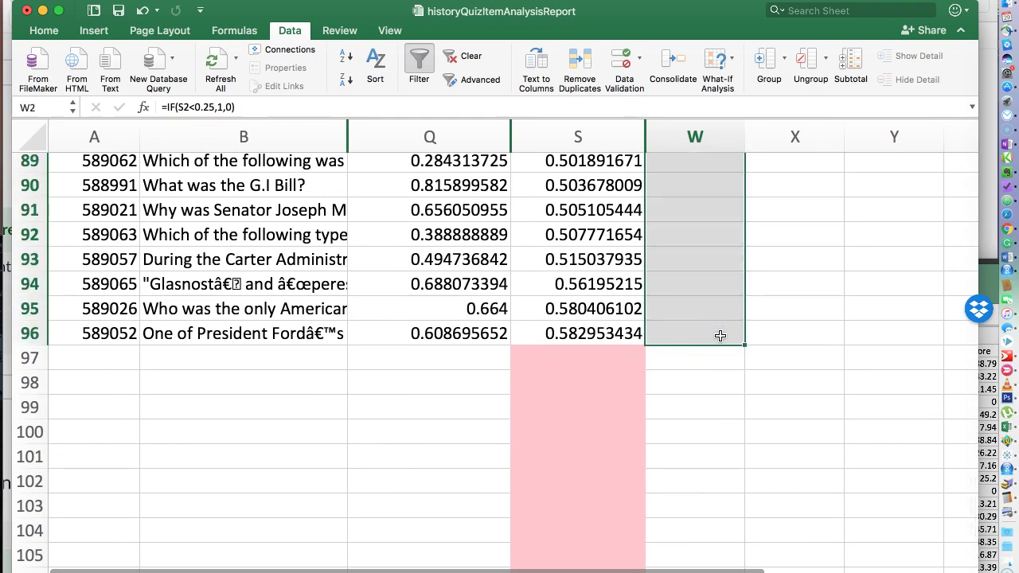
{"action": "key", "text": "super+v"}
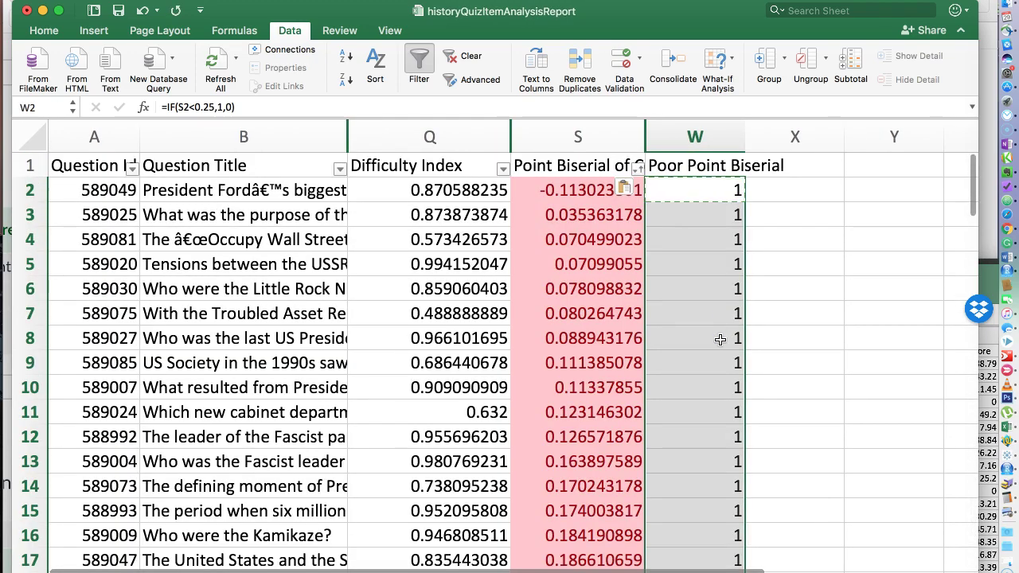
Examine the Poor Point Biserial flags against the highlighted point biserial values, especially where the flags change from 1 to 0
{"action": "scroll", "coordinate": [719, 339], "scroll_direction": "down", "scroll_amount": 10}
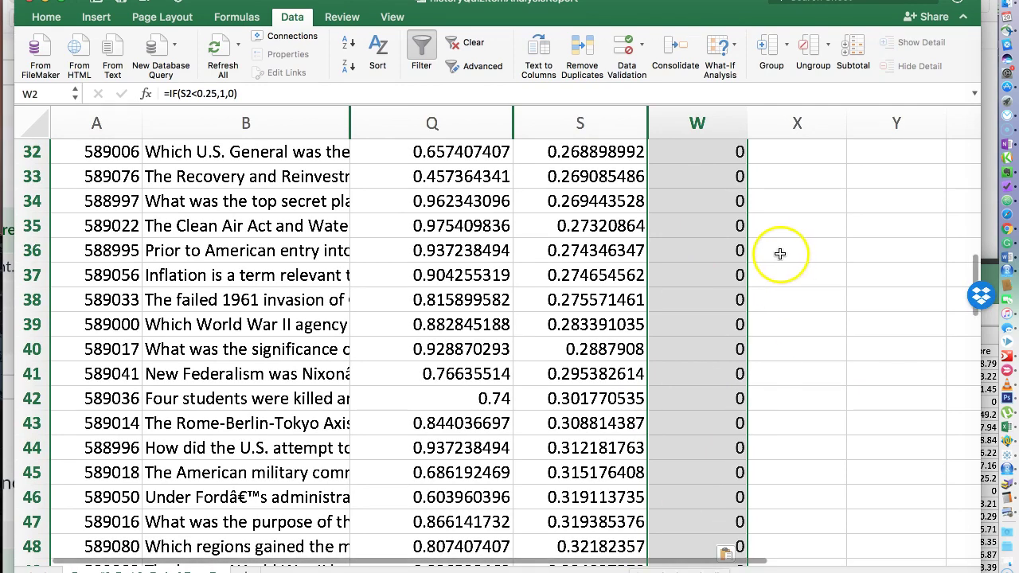
{"action": "scroll", "coordinate": [780, 253], "scroll_direction": "up", "scroll_amount": 10}
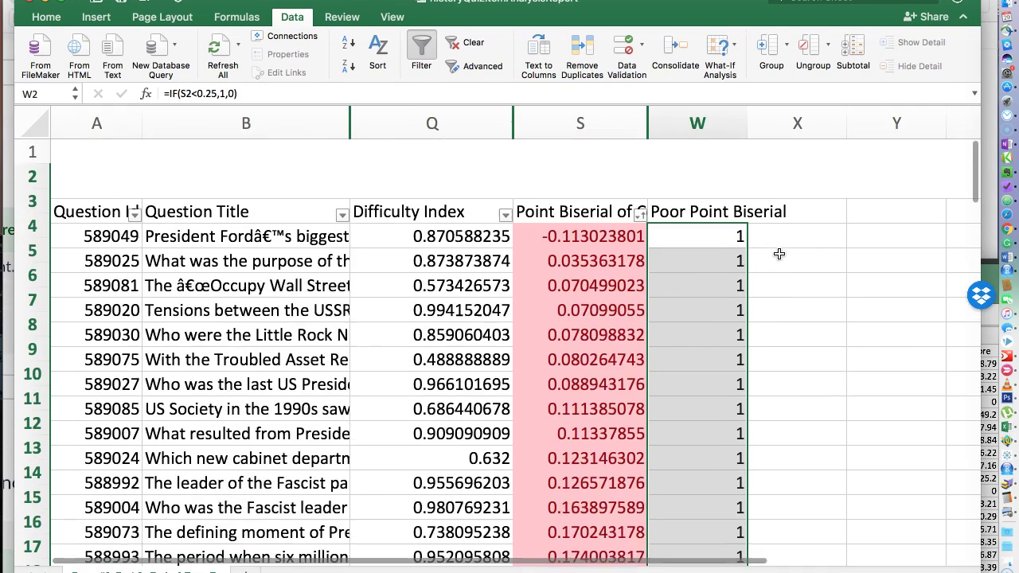
{"action": "scroll", "coordinate": [780, 253], "scroll_direction": "down", "scroll_amount": 6}
{"action": "scroll", "coordinate": [780, 253], "scroll_direction": "down", "scroll_amount": 1}
{"action": "scroll", "coordinate": [779, 254], "scroll_direction": "up", "scroll_amount": 3}
{"action": "scroll", "coordinate": [779, 254], "scroll_direction": "down", "scroll_amount": 2}
{"action": "scroll", "coordinate": [587, 442], "scroll_direction": "up", "scroll_amount": 6}
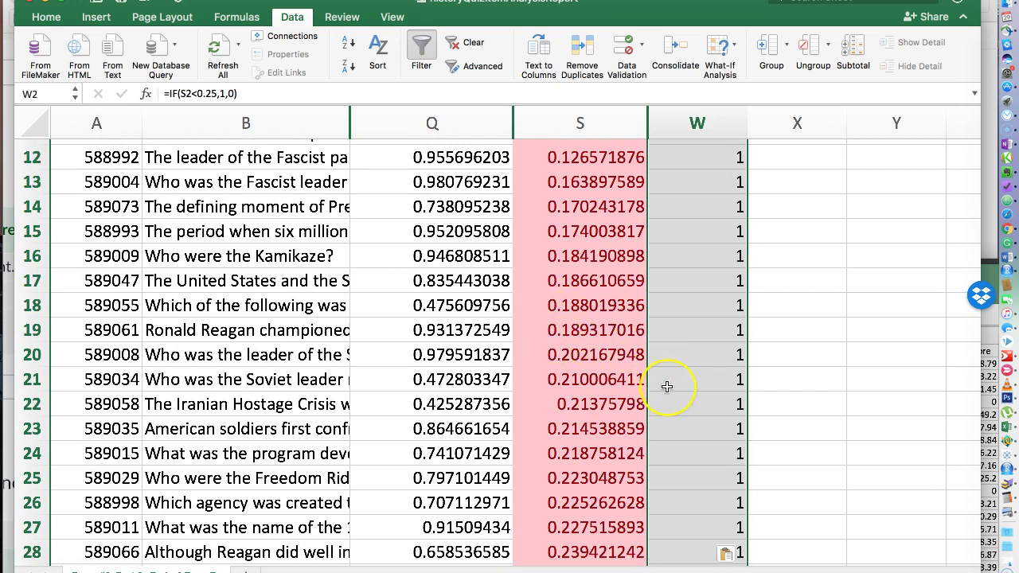
{"action": "scroll", "coordinate": [668, 386], "scroll_direction": "down", "scroll_amount": 3}
{"action": "scroll", "coordinate": [667, 386], "scroll_direction": "down", "scroll_amount": 4}
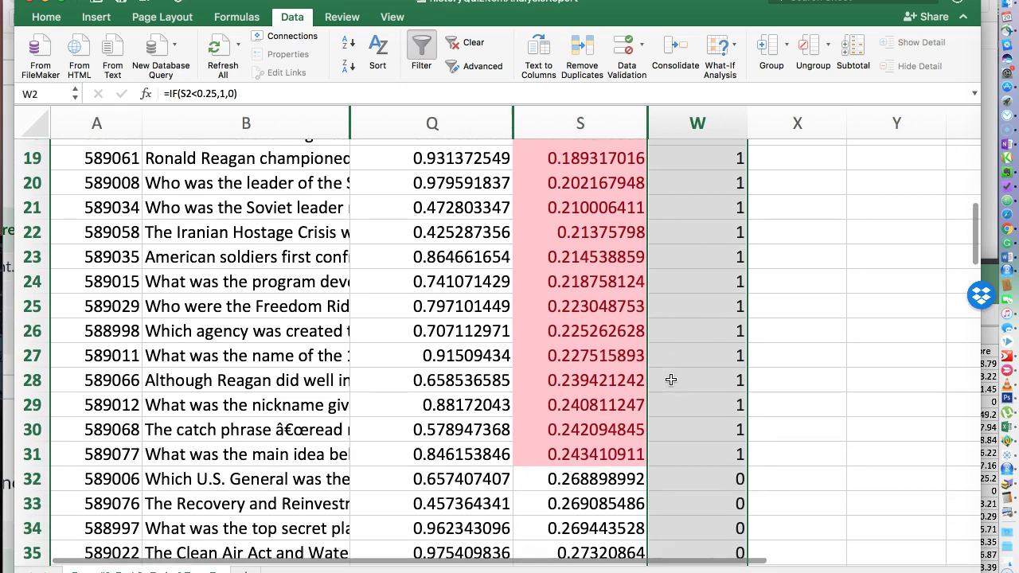
{"action": "left_click", "coordinate": [668, 387]}
{"action": "scroll", "coordinate": [769, 194], "scroll_direction": "up", "scroll_amount": 6}
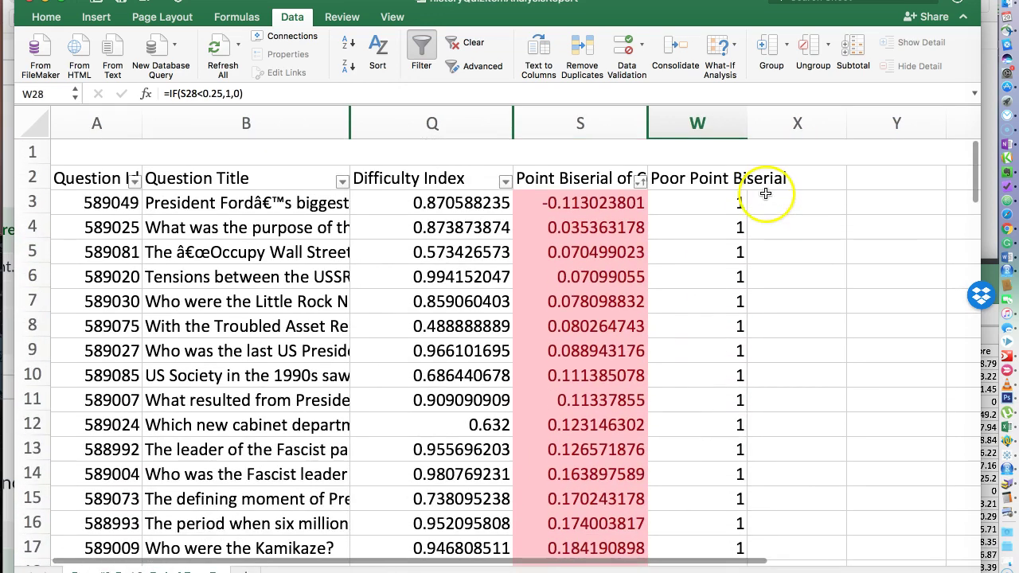
Compare the difficulty index, point biserial and poor point biserial flag of the question in row 5
{"action": "left_click", "coordinate": [785, 154]}
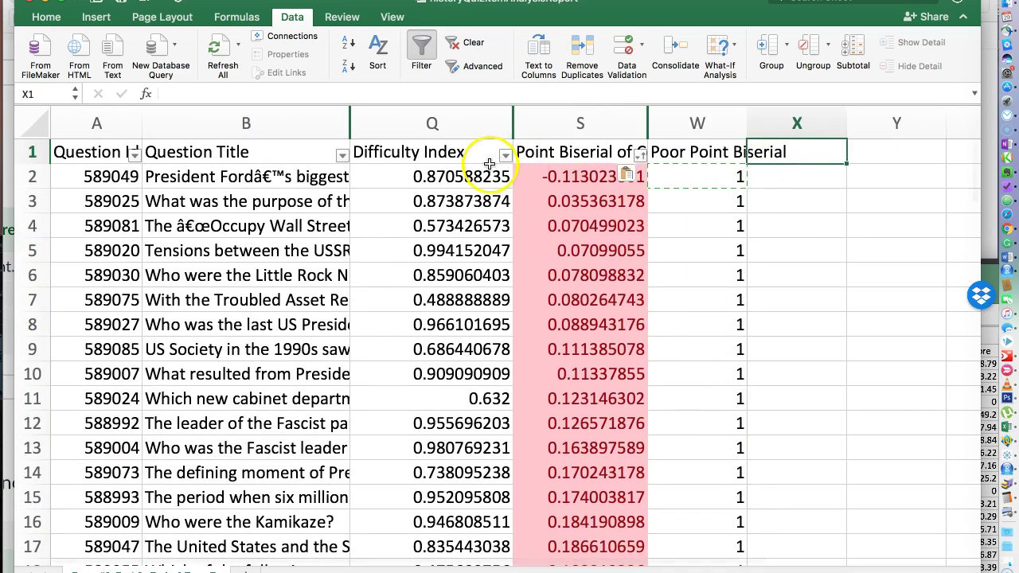
{"action": "left_click", "coordinate": [710, 222]}
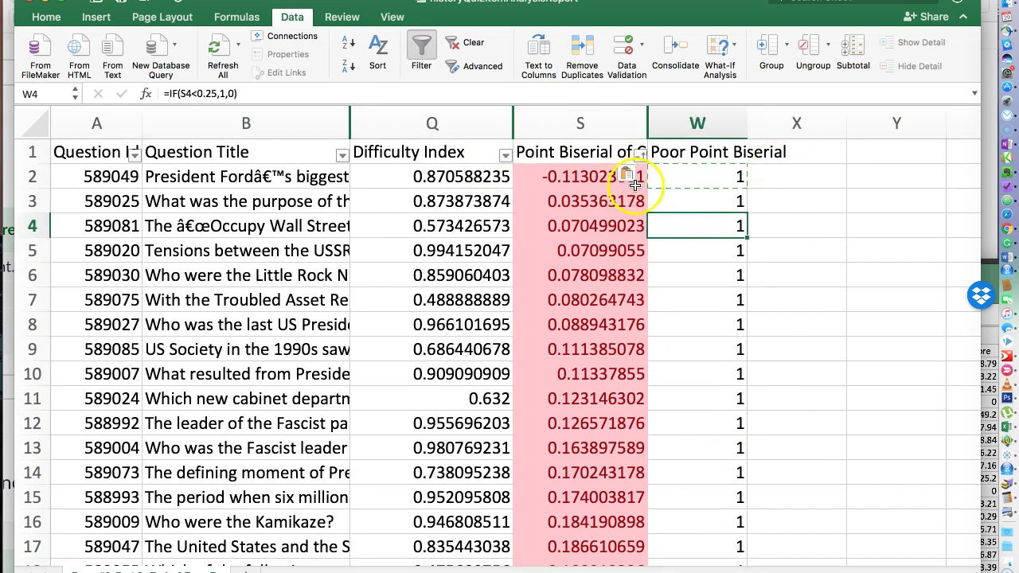
{"action": "left_click", "coordinate": [418, 253]}
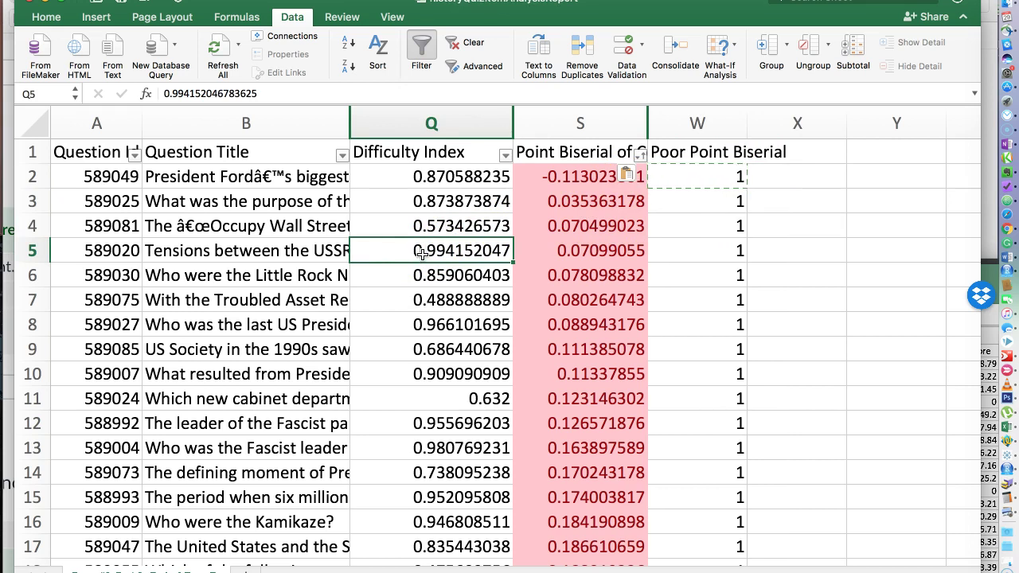
{"action": "left_click", "coordinate": [590, 254]}
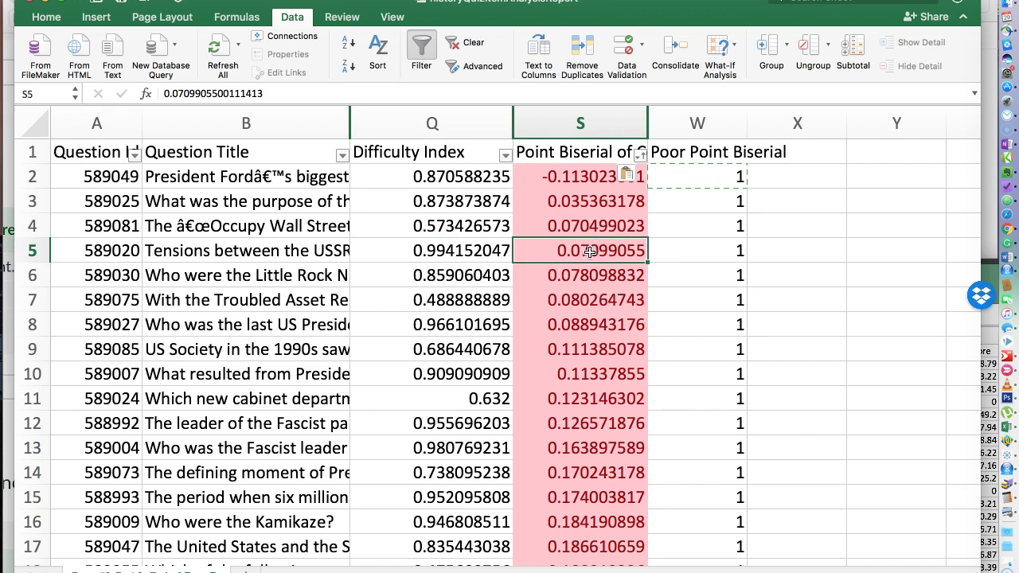
{"action": "left_click_drag", "start_coordinate": [440, 253], "coordinate": [576, 251]}
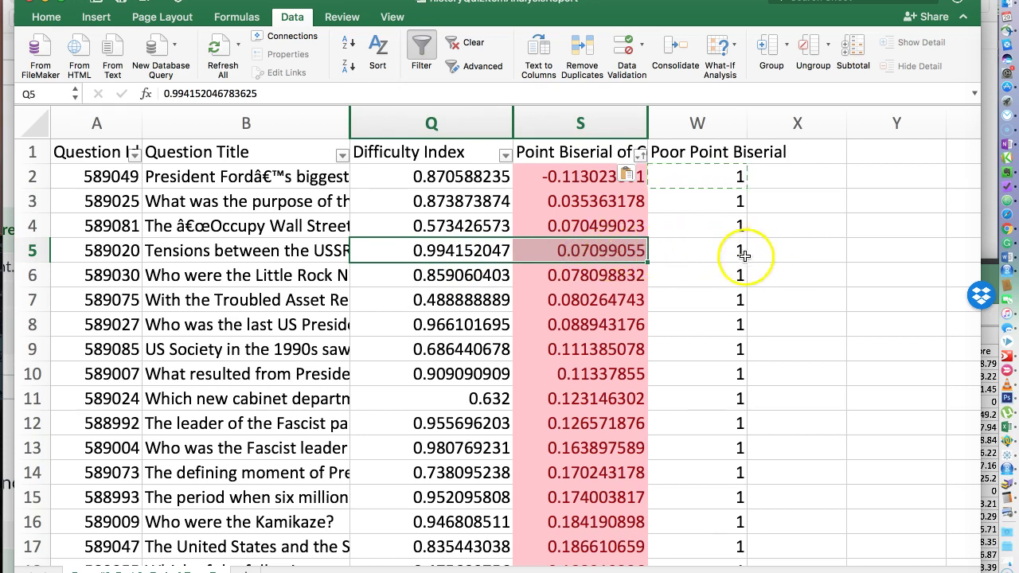
{"action": "left_click", "coordinate": [714, 254]}
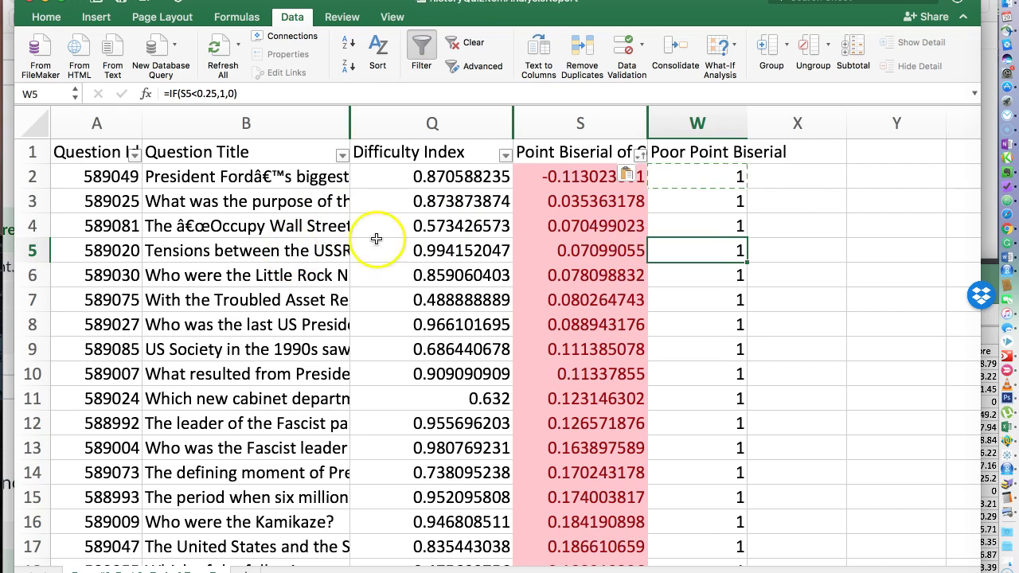
Enter the header "Too Hard" in cell X1
{"action": "left_click", "coordinate": [787, 156]}
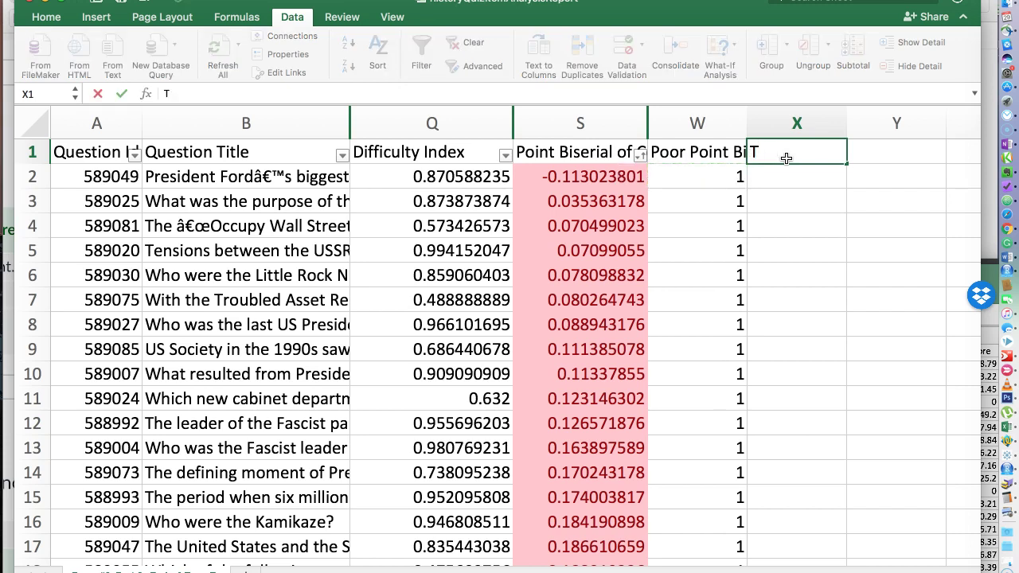
{"action": "type", "text": "oo Hard"}
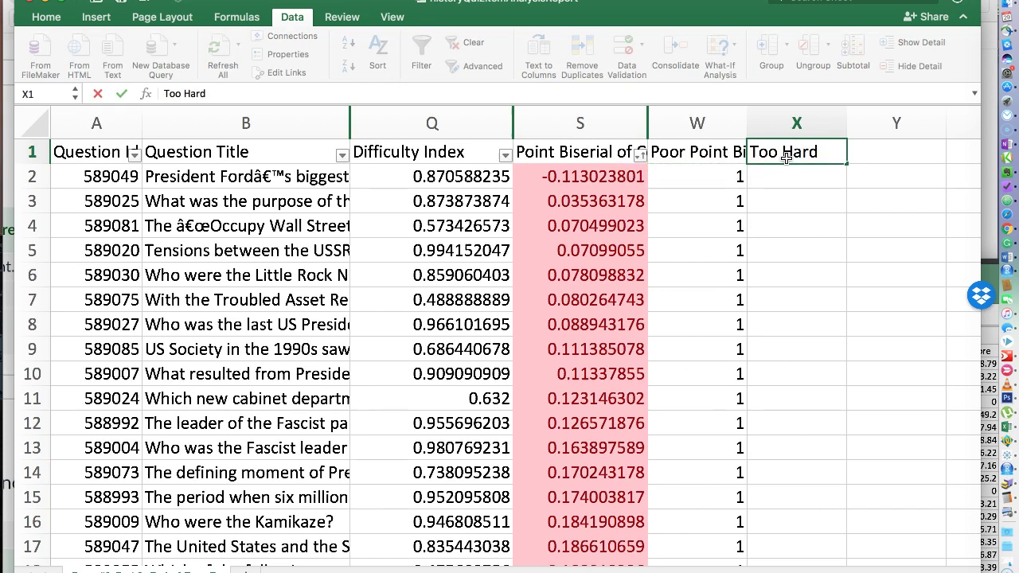
{"action": "left_click", "coordinate": [789, 200]}
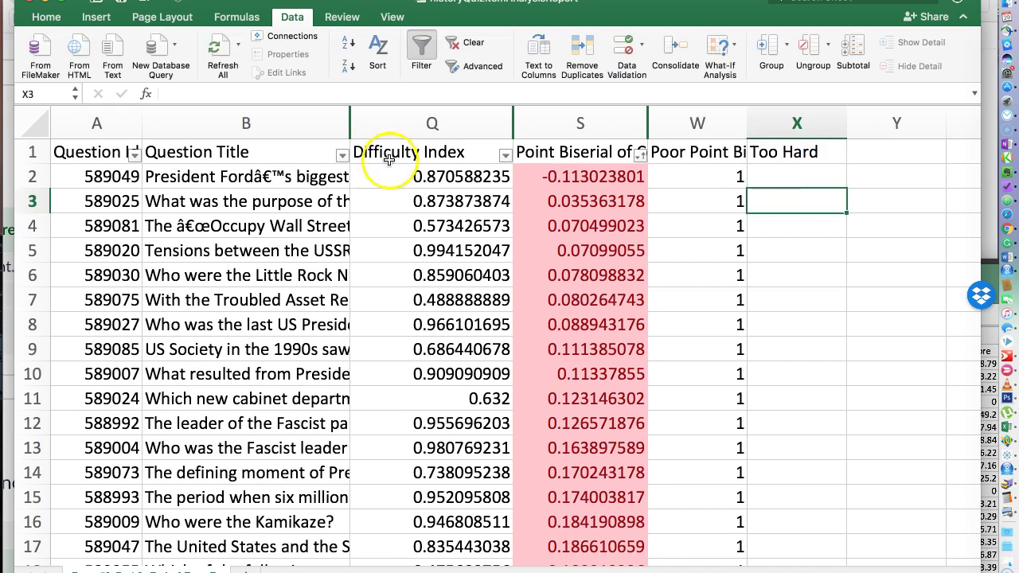
Enter the formula =if(Q2<.6,1,0) in cell X2 to flag a question with a low difficulty index
{"action": "left_click", "coordinate": [423, 117]}
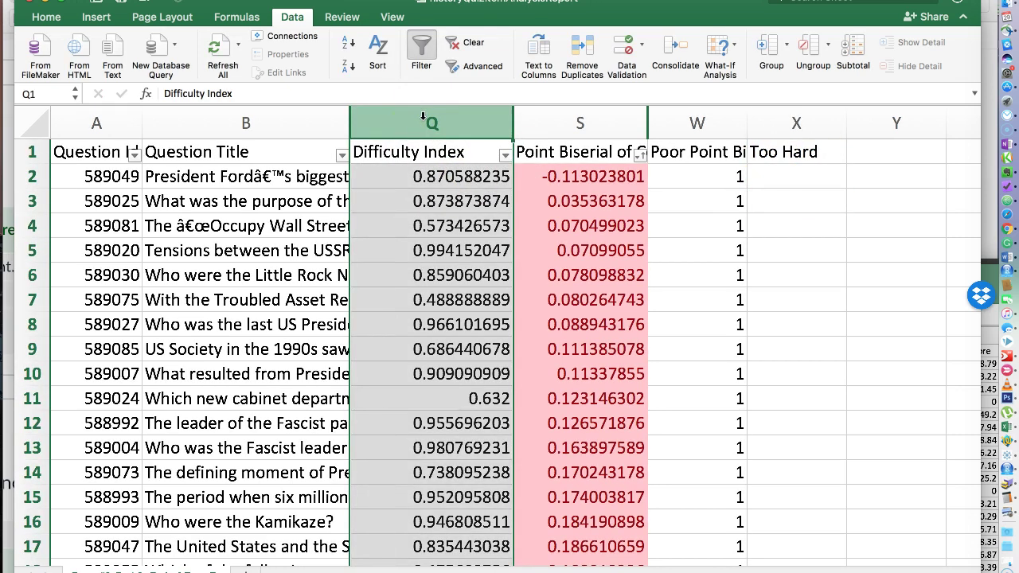
{"action": "left_click", "coordinate": [788, 177]}
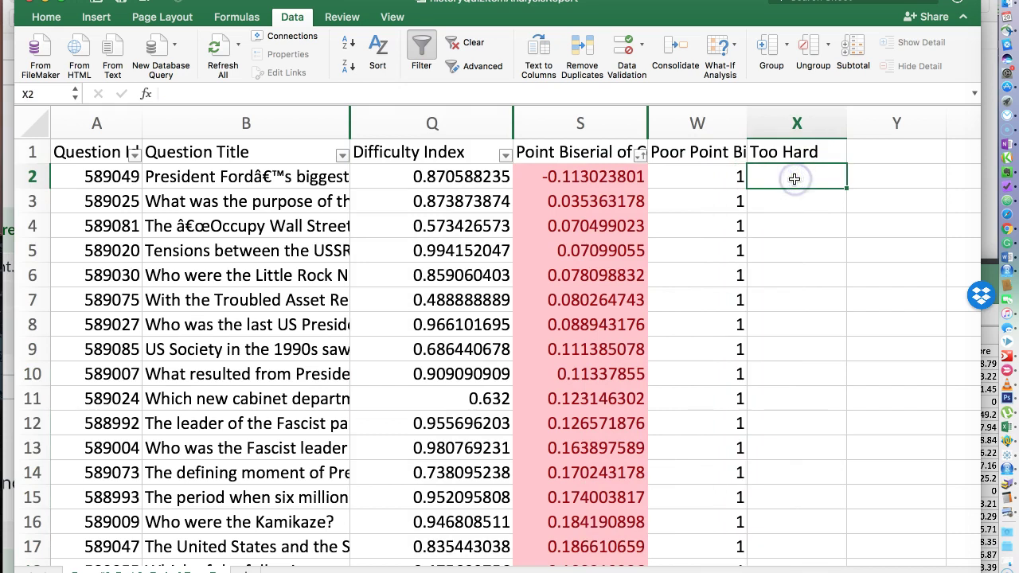
{"action": "type", "text": "="}
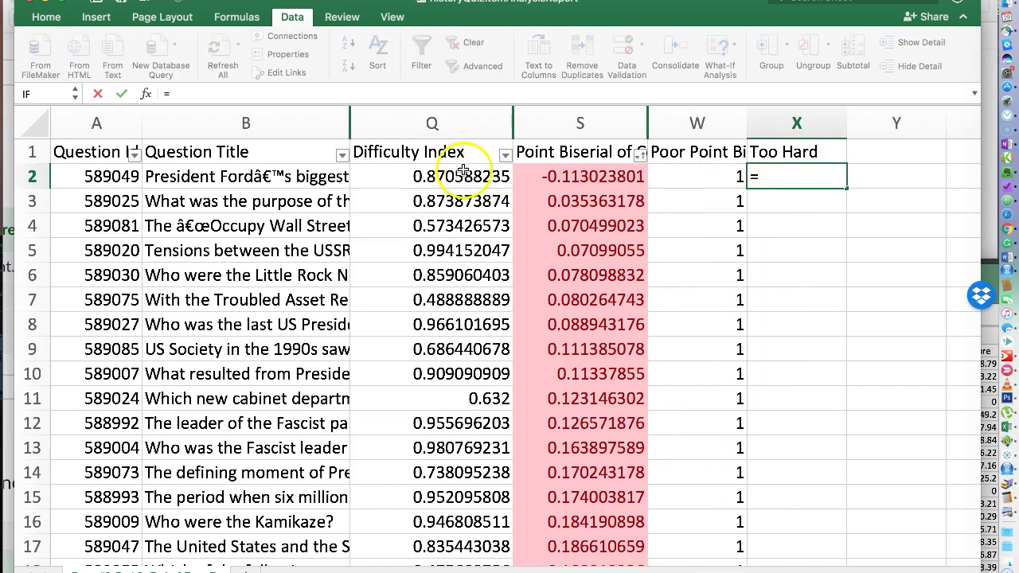
{"action": "type", "text": "I"}
{"action": "key", "text": "BackSpace"}
{"action": "type", "text": "if("}
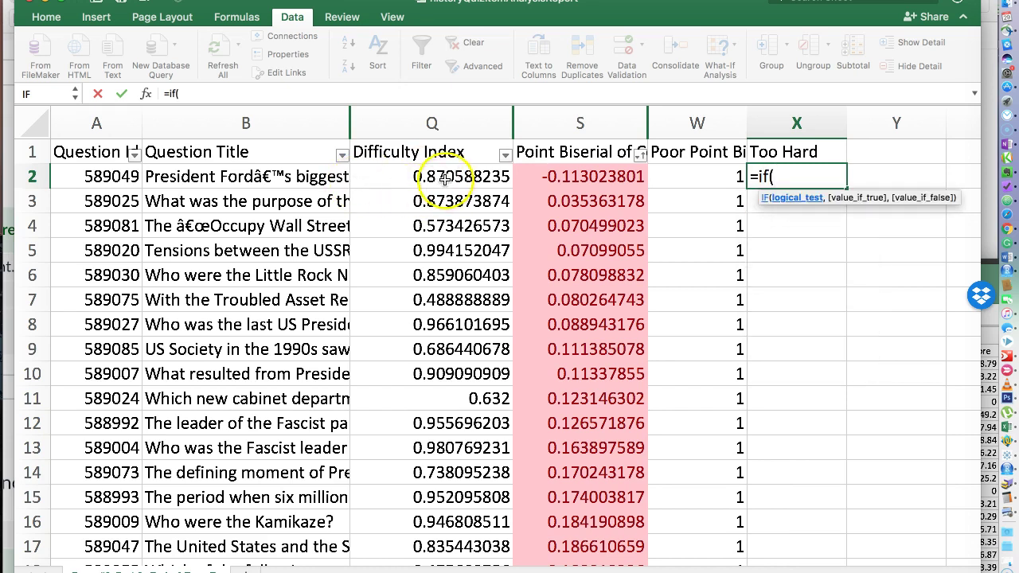
{"action": "left_click", "coordinate": [444, 179]}
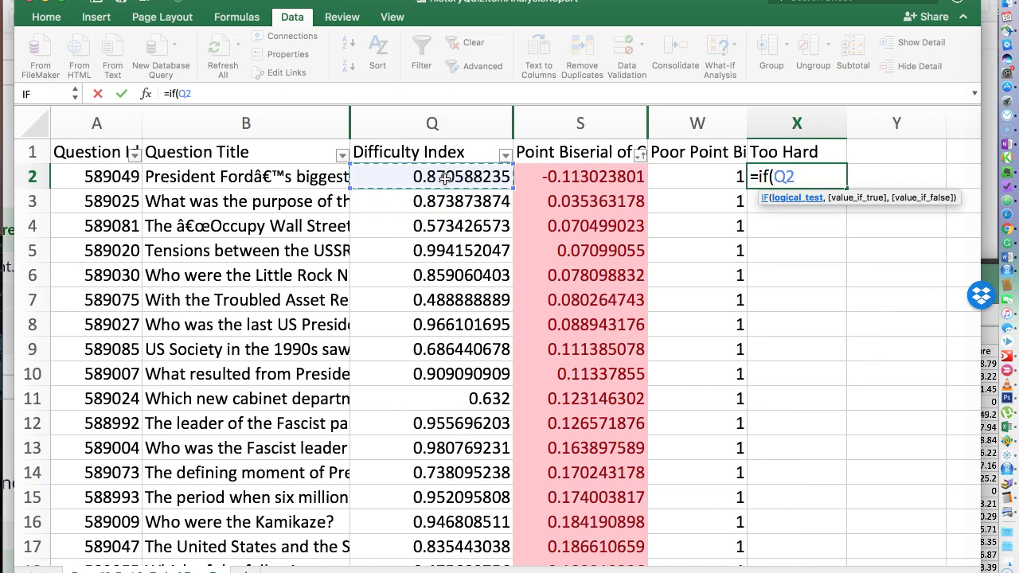
{"action": "type", "text": "<.6,1,"}
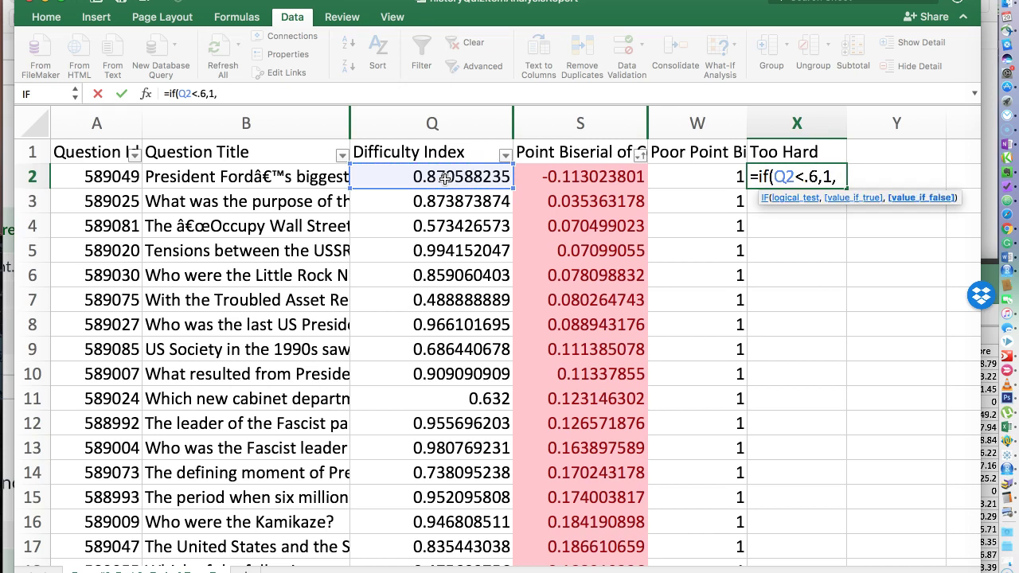
{"action": "type", "text": "0)"}
{"action": "key", "text": "Return"}
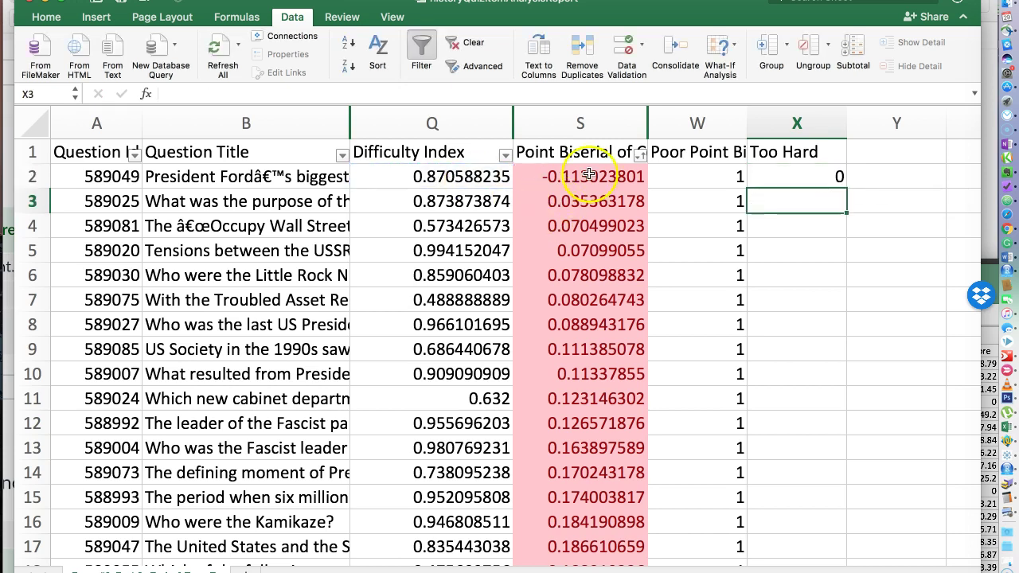
Copy the formula in cell X2 down the Too Hard column through X96
{"action": "left_click", "coordinate": [788, 176]}
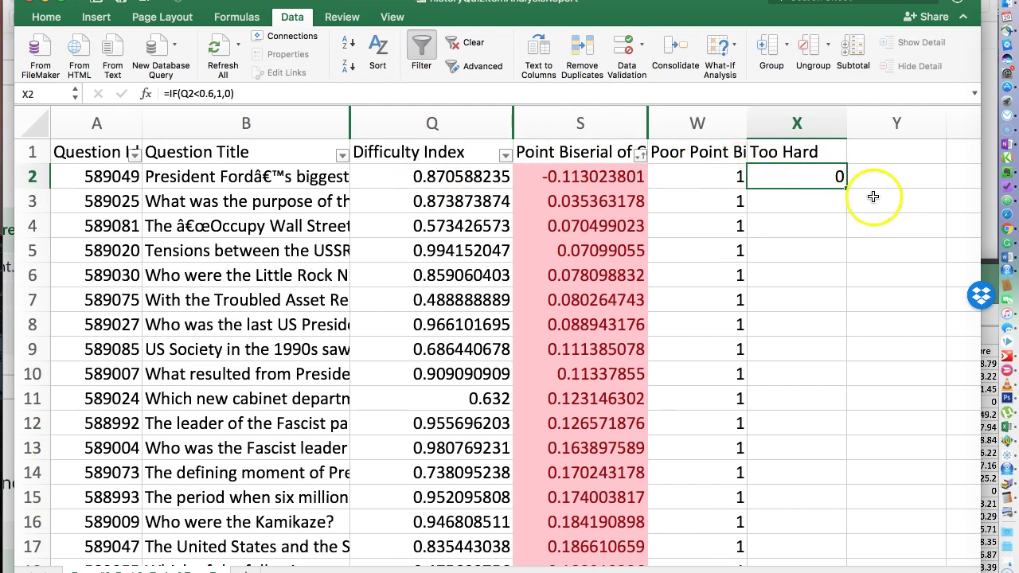
{"action": "scroll", "coordinate": [789, 214], "scroll_direction": "down", "scroll_amount": 8}
{"action": "scroll", "coordinate": [796, 218], "scroll_direction": "down", "scroll_amount": 20}
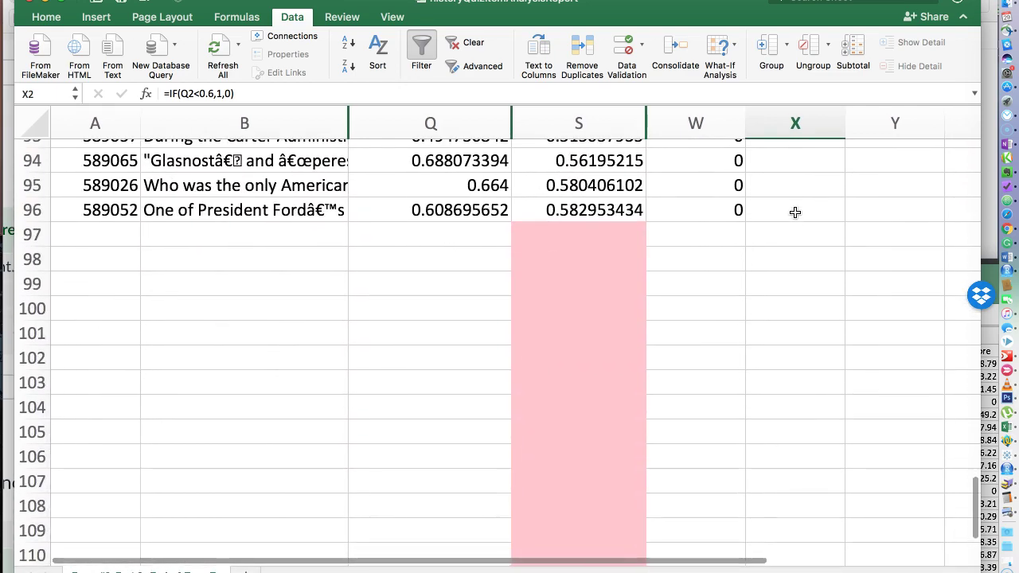
{"action": "left_click", "coordinate": [795, 211], "text": "shift"}
{"action": "key", "text": "super+v"}
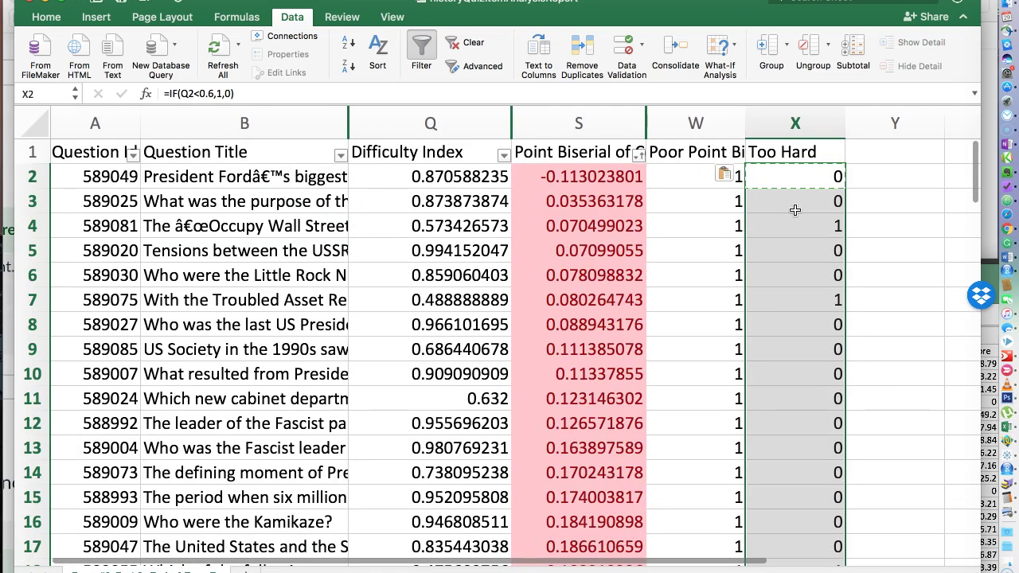
{"action": "left_click", "coordinate": [794, 197]}
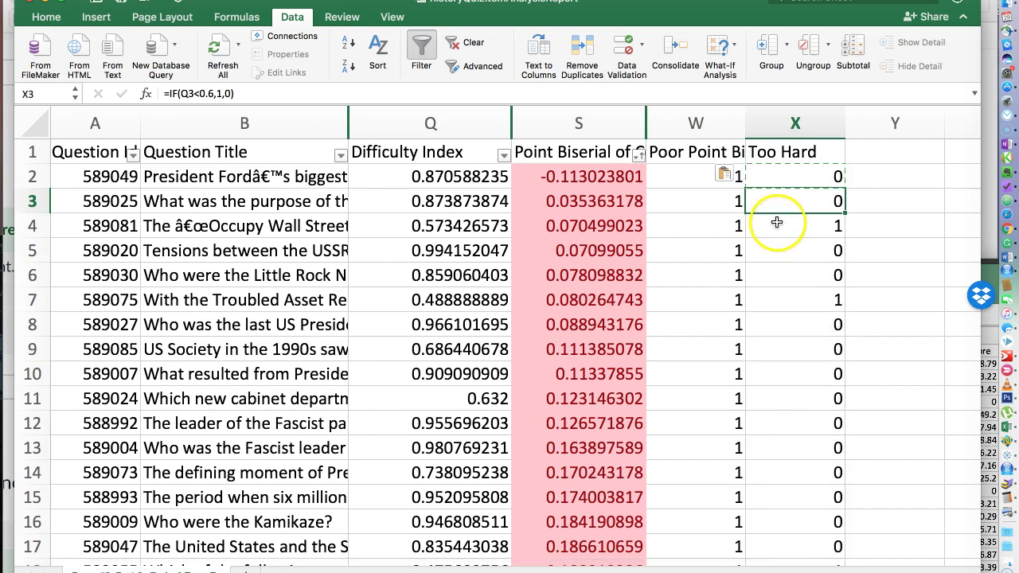
Enter the header "Too Easy" in cell Y1
{"action": "left_click", "coordinate": [885, 152]}
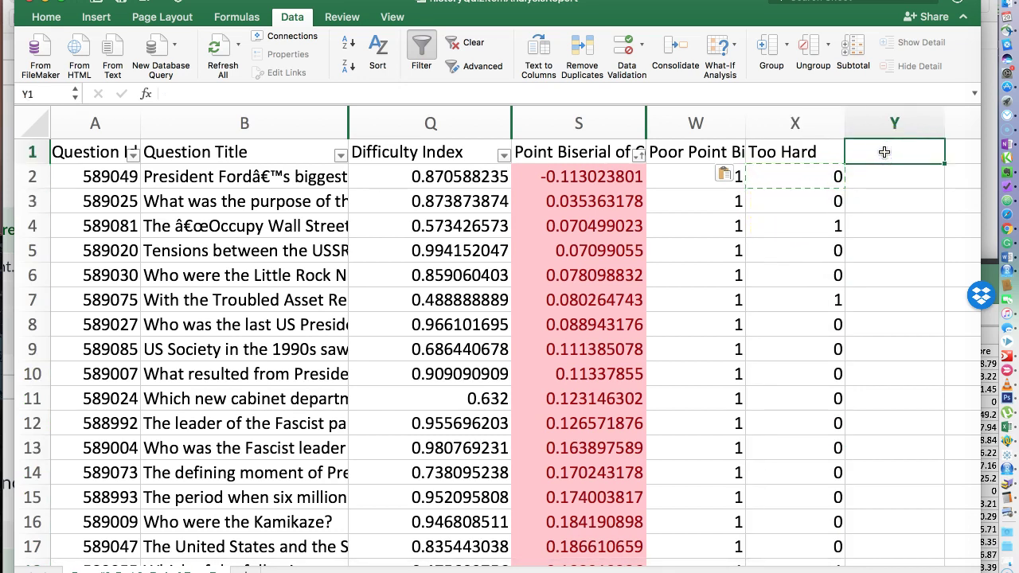
{"action": "type", "text": "Too E"}
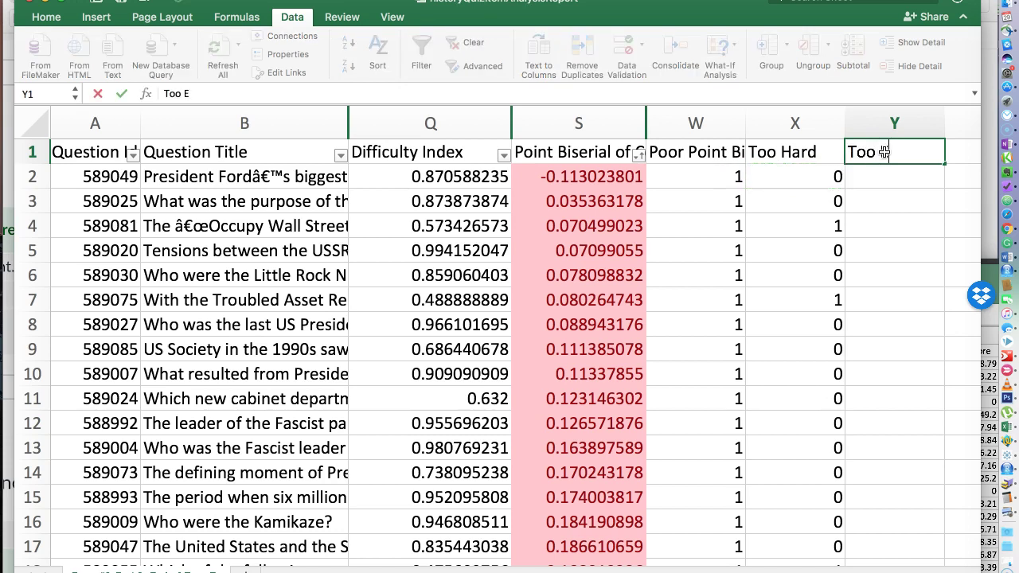
{"action": "type", "text": "asy"}
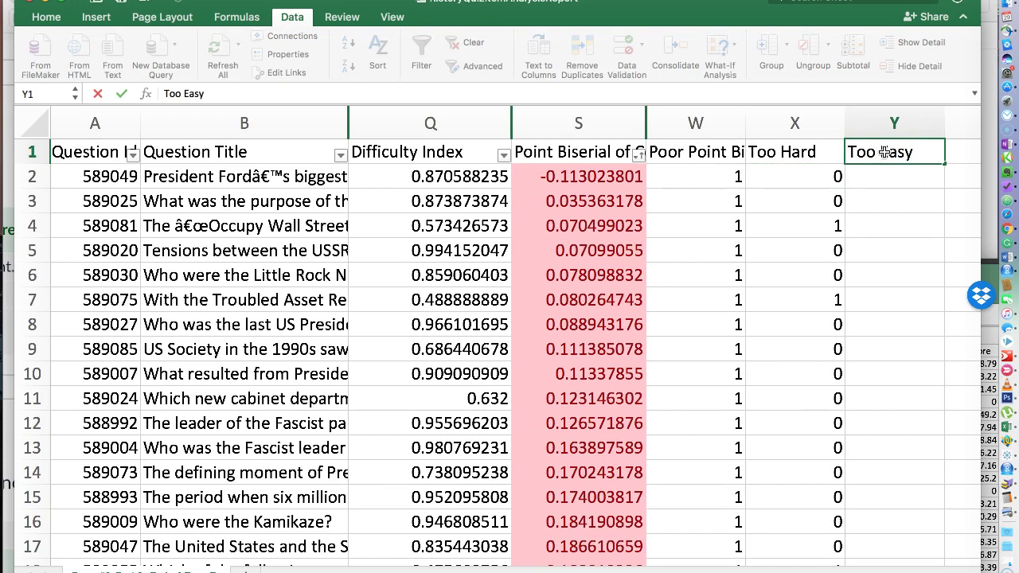
{"action": "key", "text": "Return"}
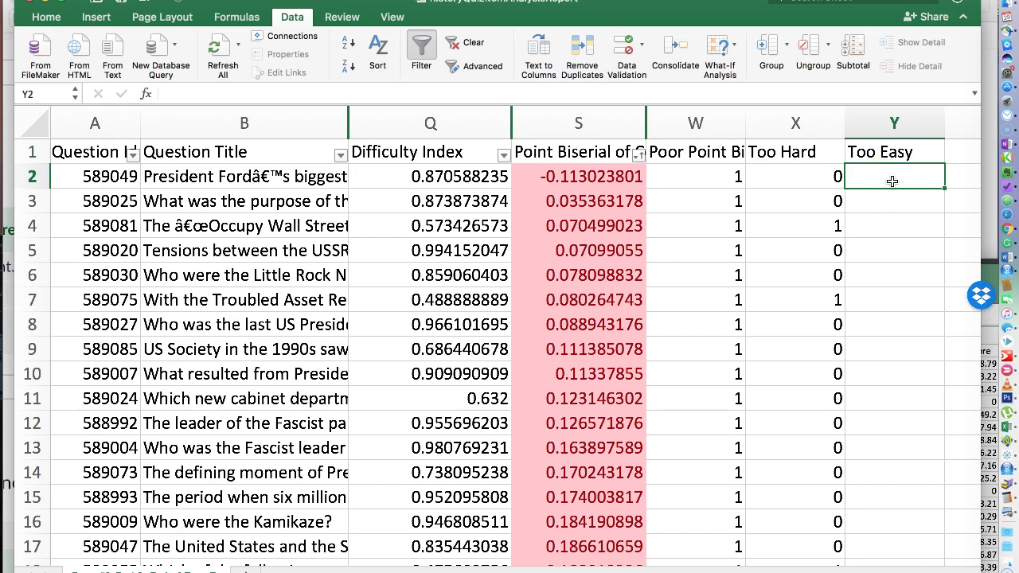
Enter the formula =if(Q2>.9,1,0) in cell Y2 to flag a question with a high difficulty index
{"action": "type", "text": "if("}
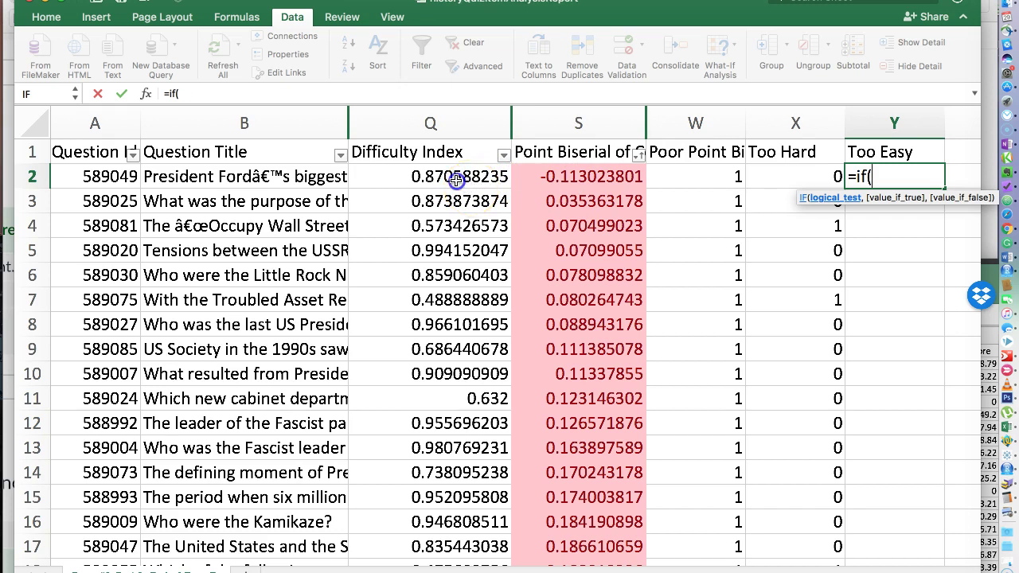
{"action": "left_click", "coordinate": [457, 179]}
{"action": "type", "text": ">0.9,1"}
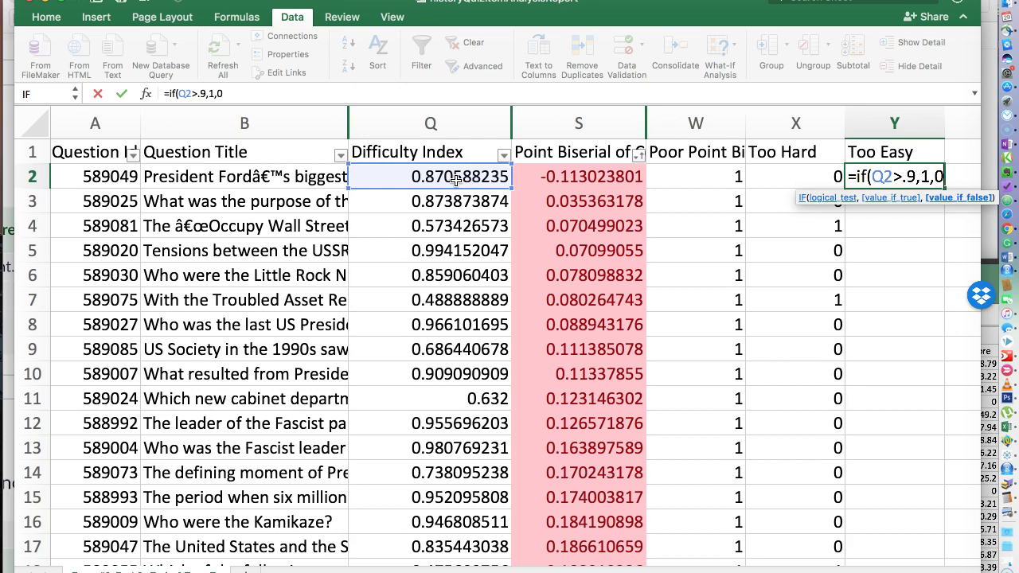
{"action": "type", "text": ",0"}
{"action": "key", "text": "Return"}
Copy the formula in cell Y2 down the Too Easy column through Y96
{"action": "left_click", "coordinate": [880, 179]}
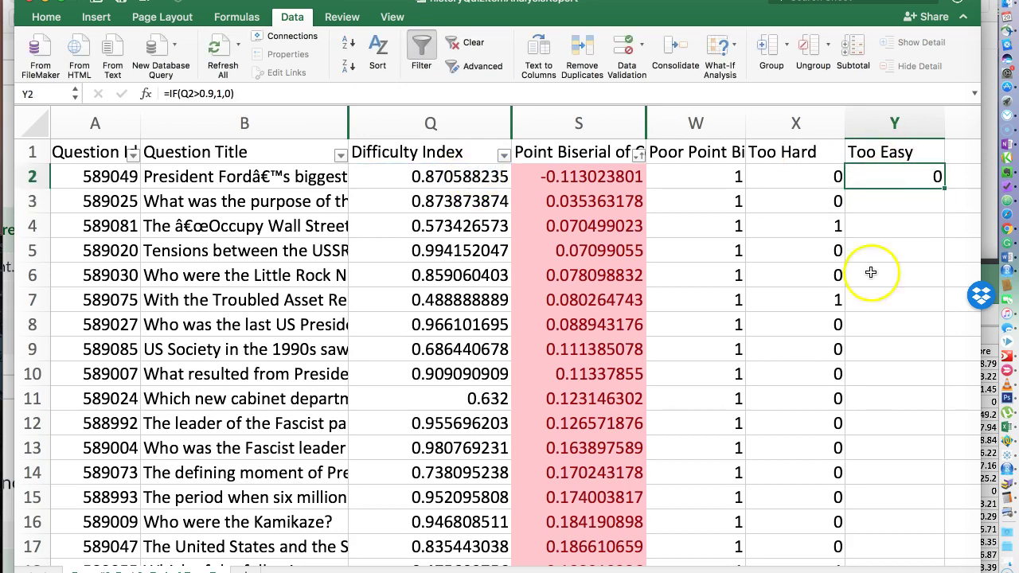
{"action": "scroll", "coordinate": [878, 346], "scroll_direction": "down", "scroll_amount": 20}
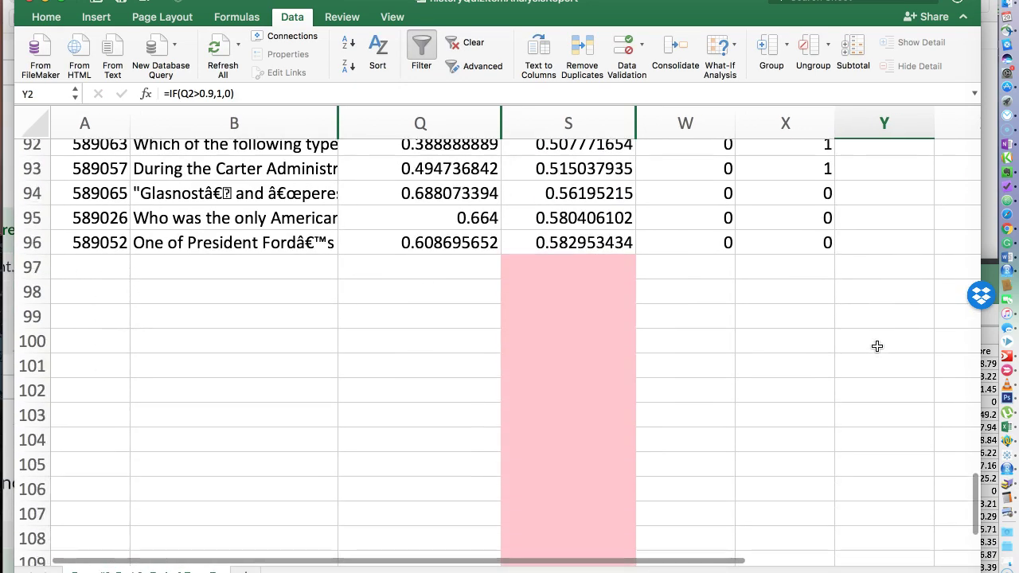
{"action": "left_click", "coordinate": [908, 241], "text": "shift"}
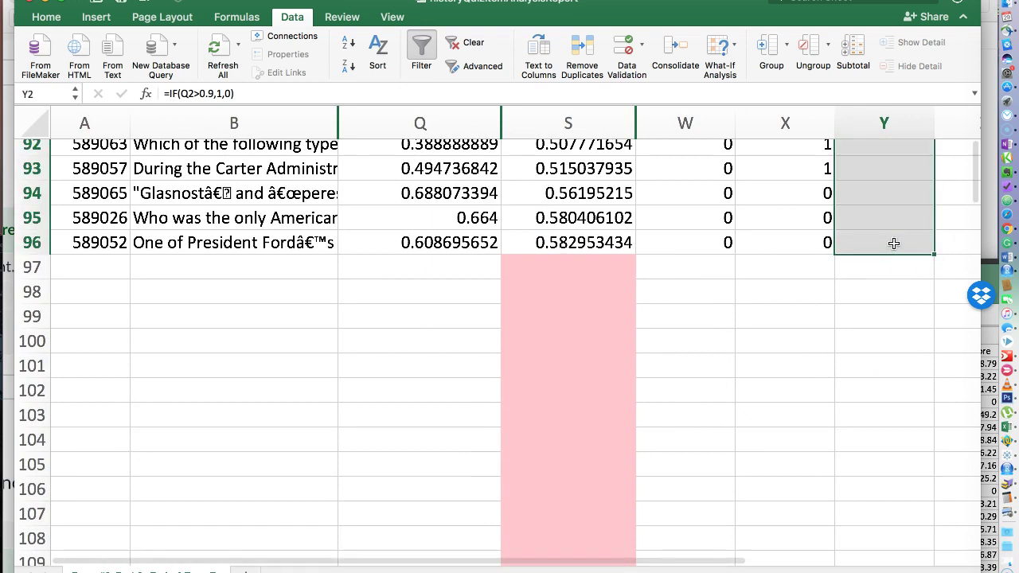
{"action": "key", "text": "super+v"}
{"action": "left_click", "coordinate": [874, 117]}
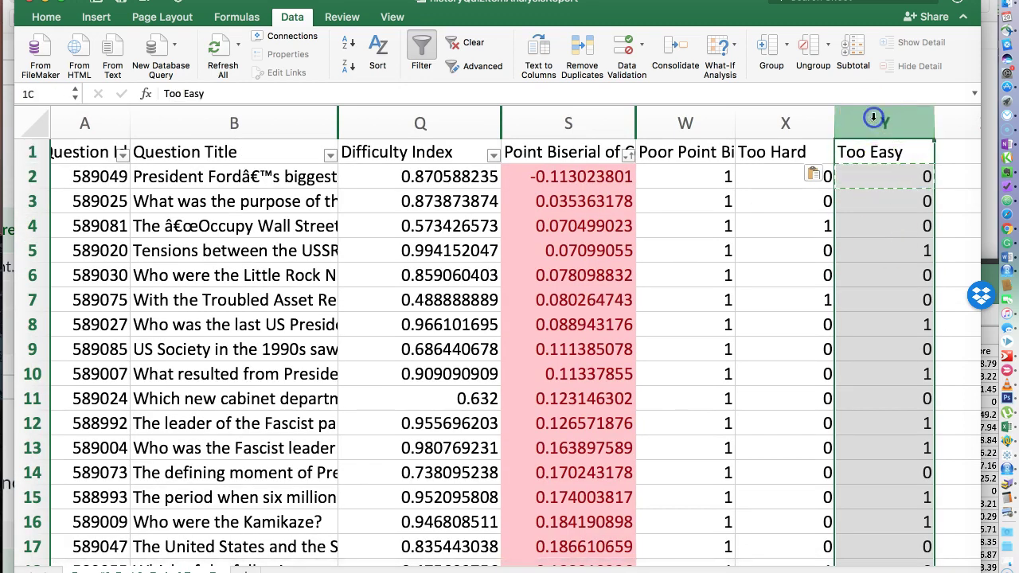
{"action": "left_click", "coordinate": [908, 303]}
{"action": "double_click", "coordinate": [909, 301]}
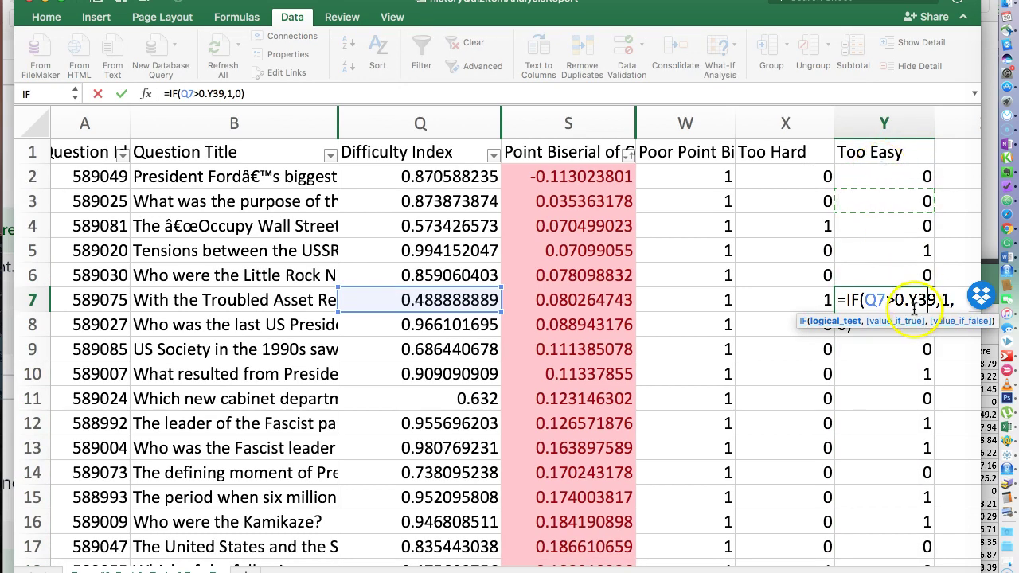
{"action": "key", "text": "Return"}
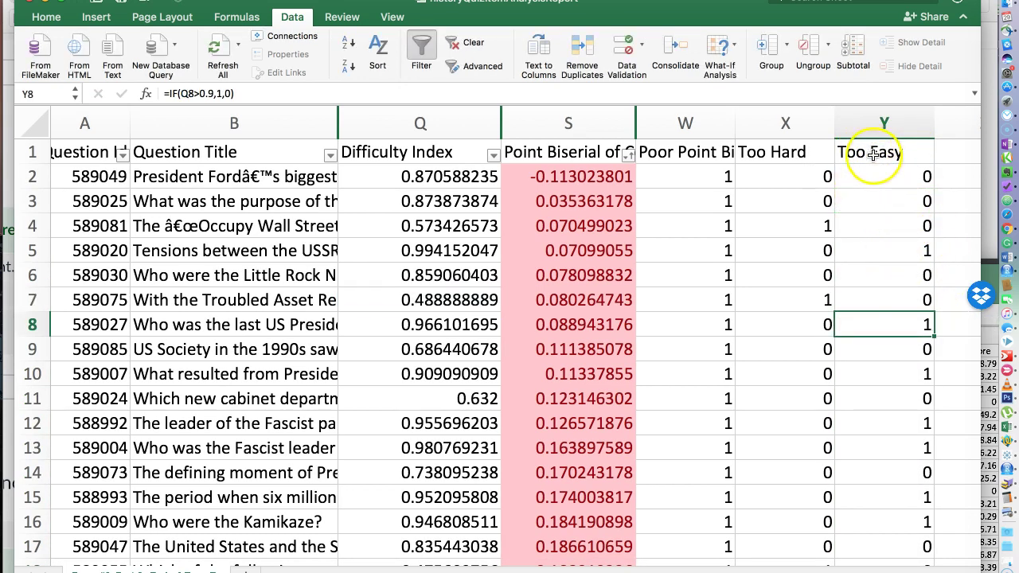
Check the sums of the Too Easy, Too Hard and Poor Point Biserial columns to see how many questions each flags
{"action": "left_click", "coordinate": [884, 123]}
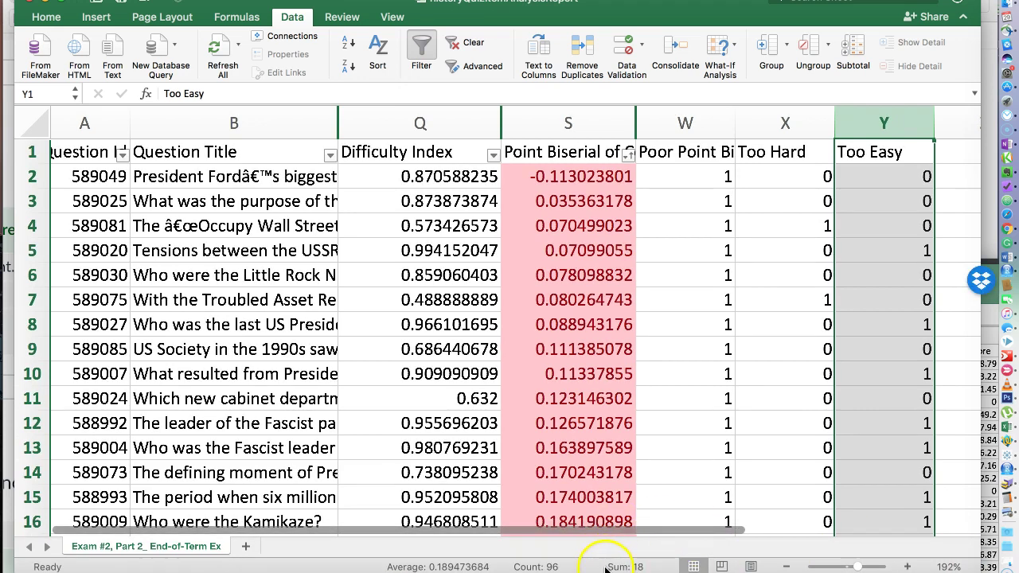
{"action": "left_click", "coordinate": [641, 548]}
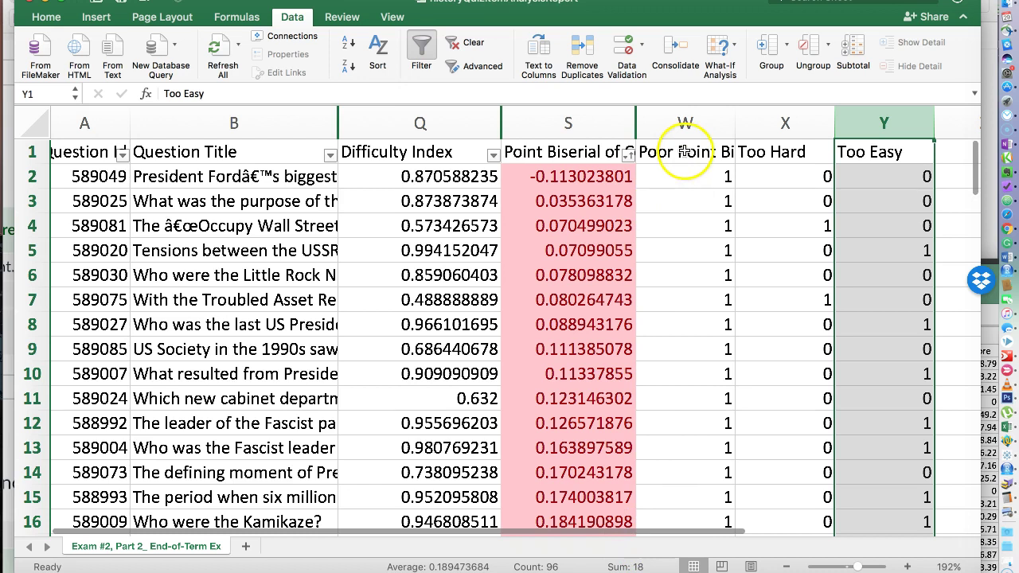
{"action": "left_click", "coordinate": [786, 120]}
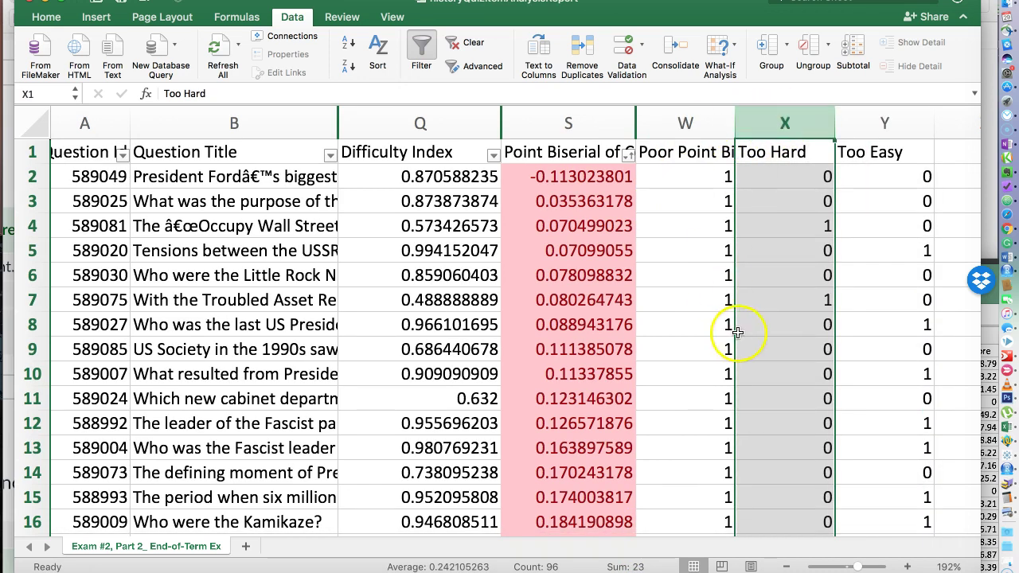
{"action": "left_click", "coordinate": [896, 124]}
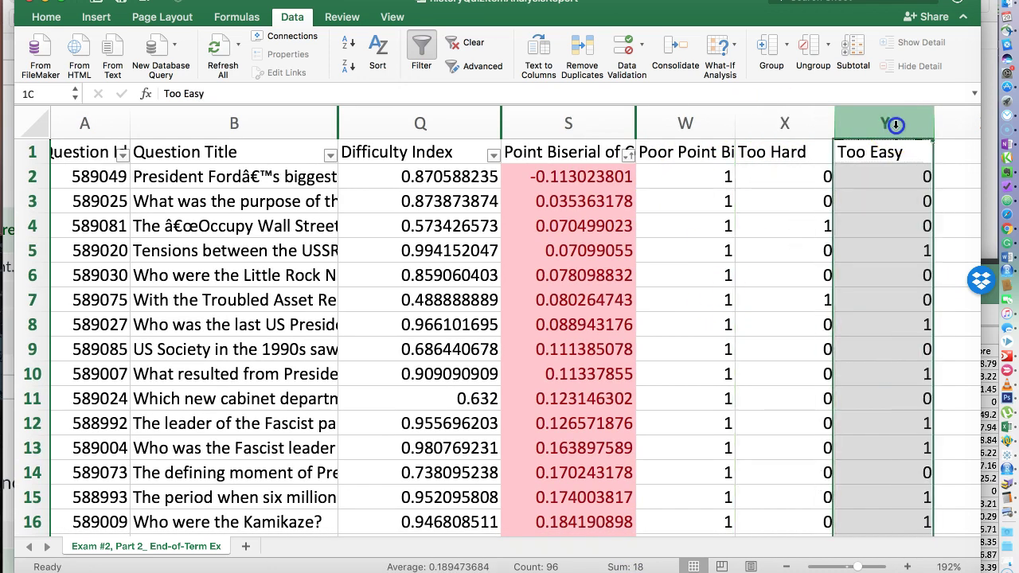
{"action": "left_click", "coordinate": [780, 111]}
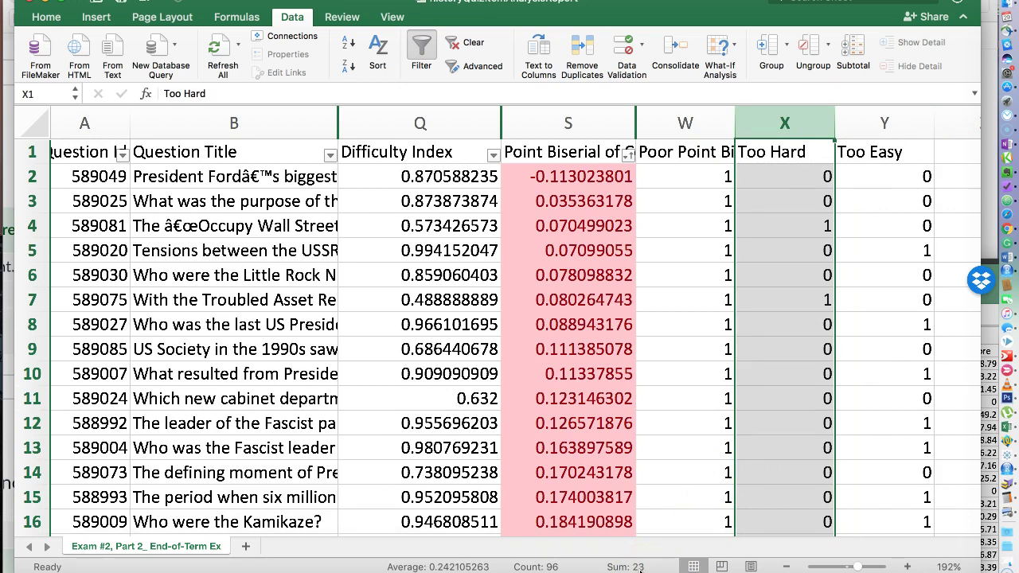
{"action": "left_click", "coordinate": [690, 121]}
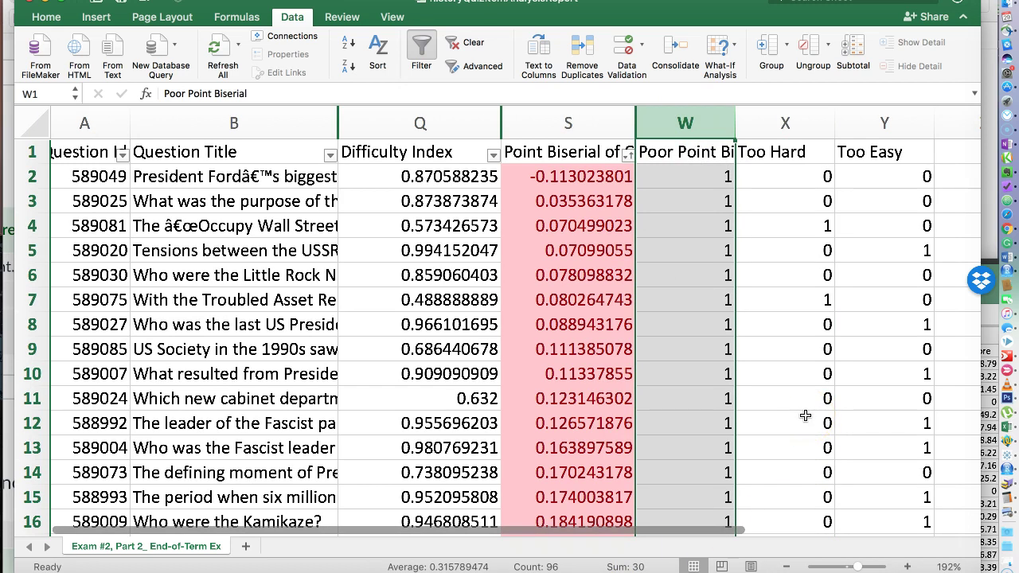
Enter the header "Poor + Too Easy" in cell Z1
{"action": "scroll", "coordinate": [805, 416], "scroll_direction": "right", "scroll_amount": 5}
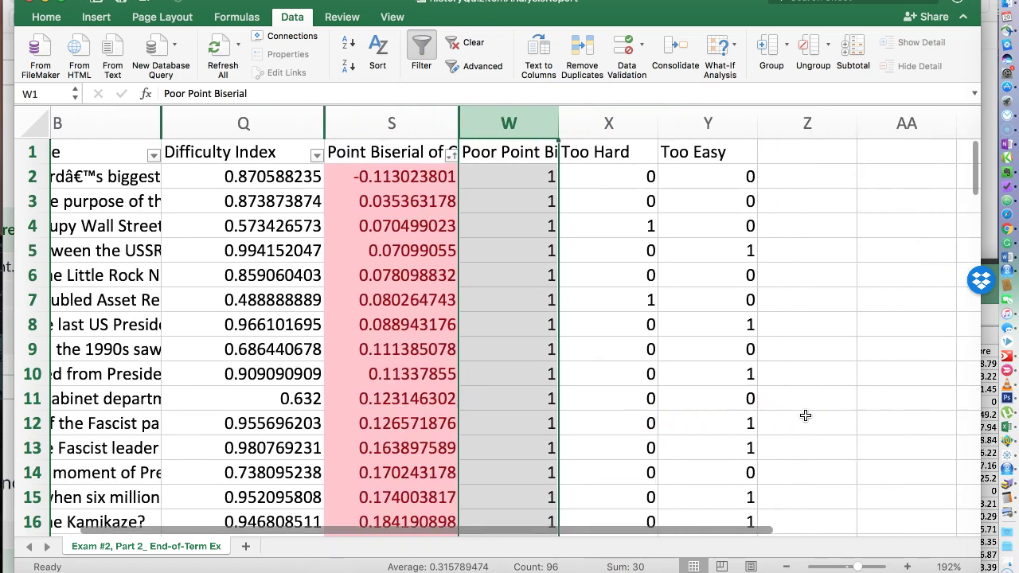
{"action": "left_click", "coordinate": [784, 151]}
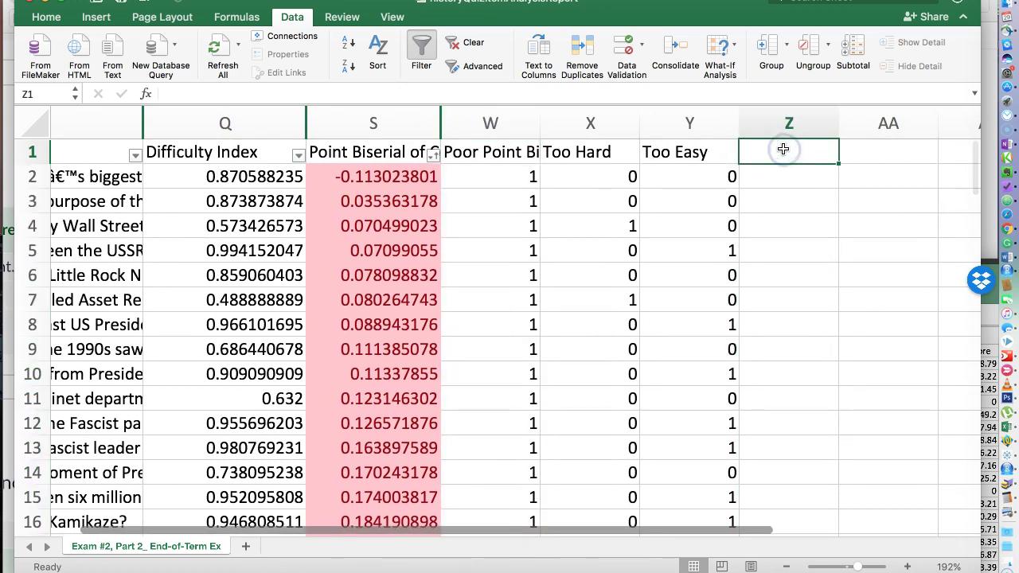
{"action": "type", "text": "Poor"}
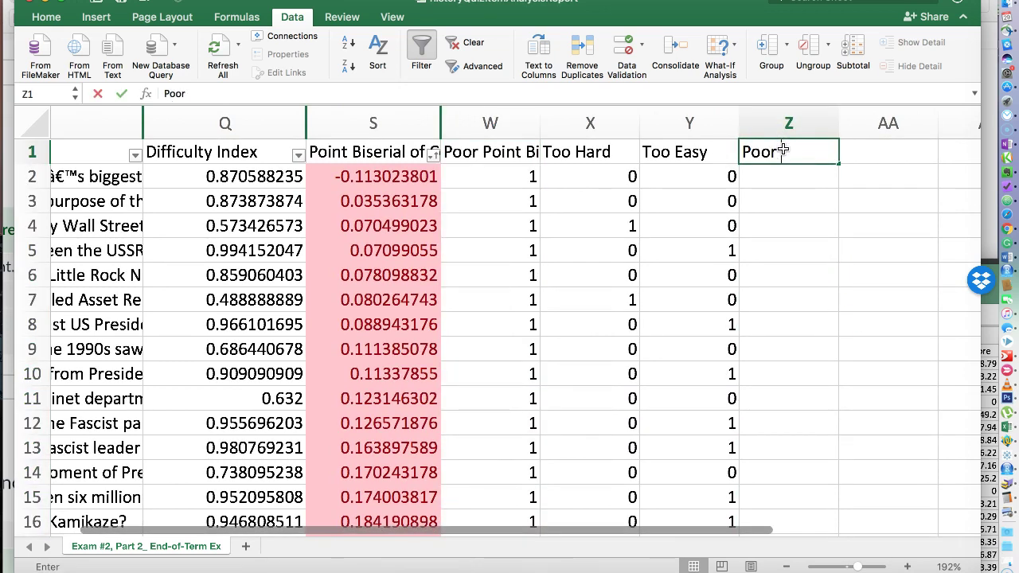
{"action": "type", "text": " + Too Easy"}
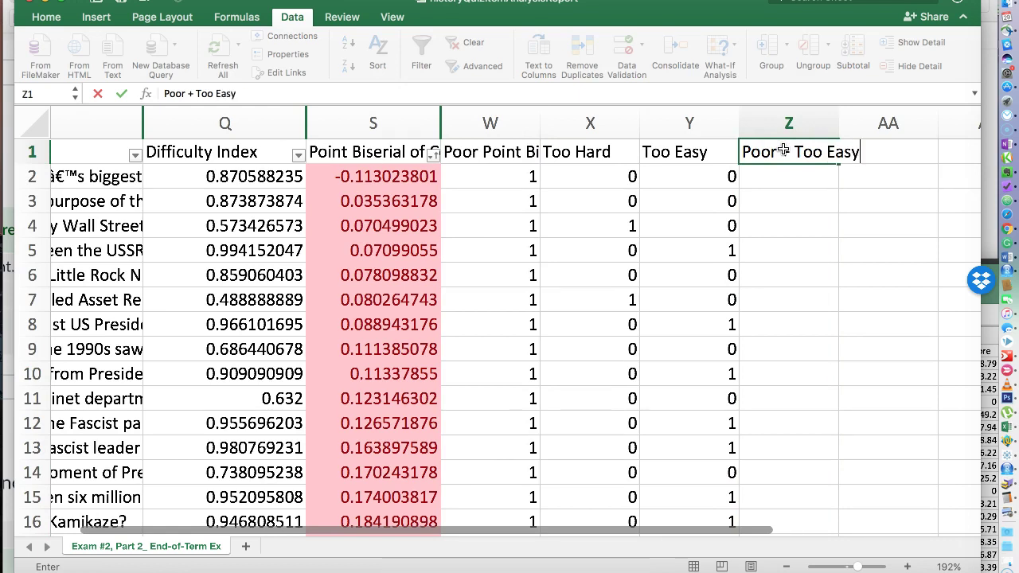
{"action": "key", "text": "Return"}
Enter the formula =if(W2+Y2=1,1,0) in cell Z2 to combine the Poor Point Biserial and Too Easy flags
{"action": "left_click", "coordinate": [791, 173]}
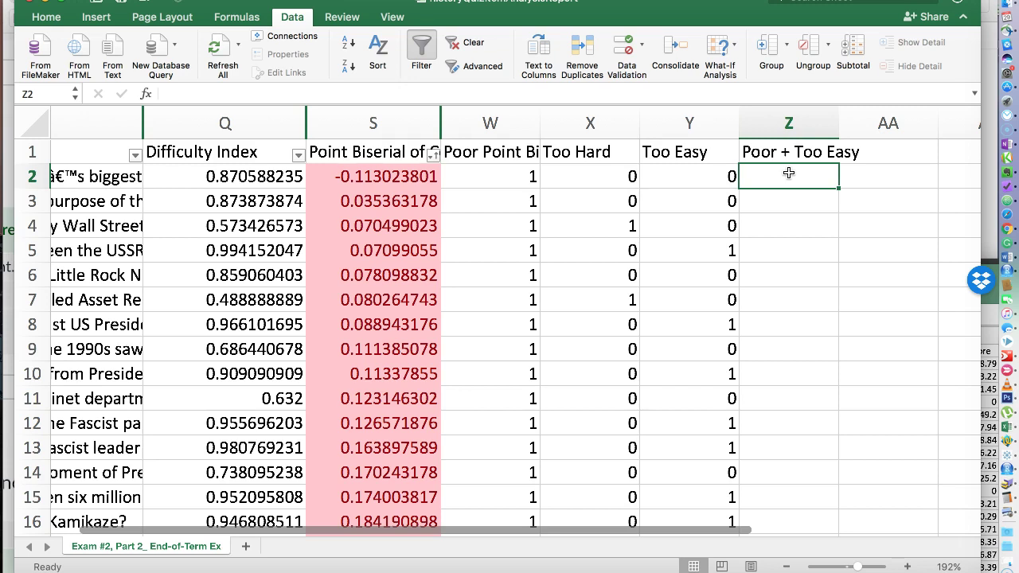
{"action": "type", "text": "if"}
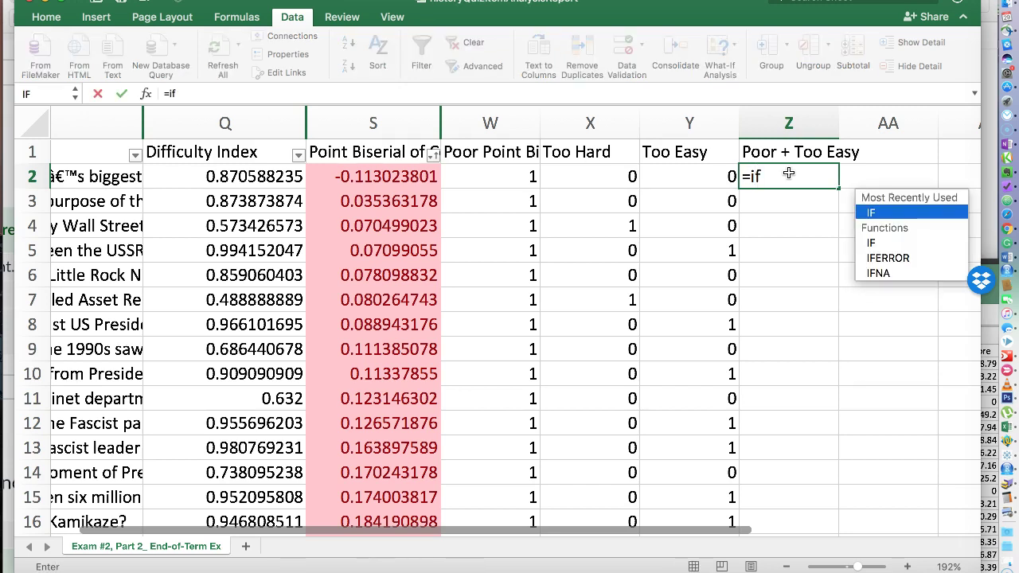
{"action": "type", "text": "("}
{"action": "left_click", "coordinate": [508, 178]}
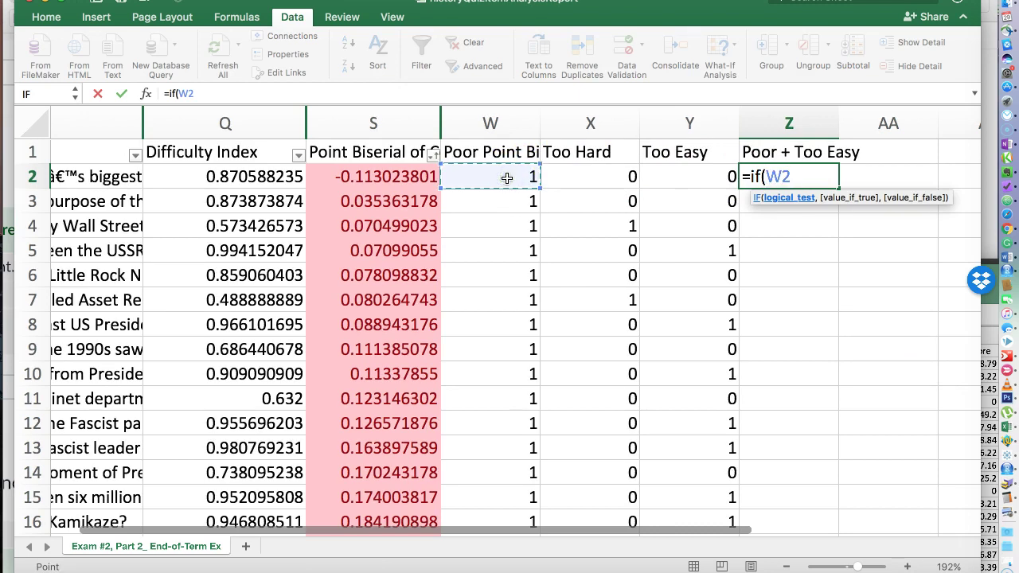
{"action": "left_click", "coordinate": [707, 176]}
{"action": "type", "text": "=1,1,0)"}
{"action": "key", "text": "Return"}
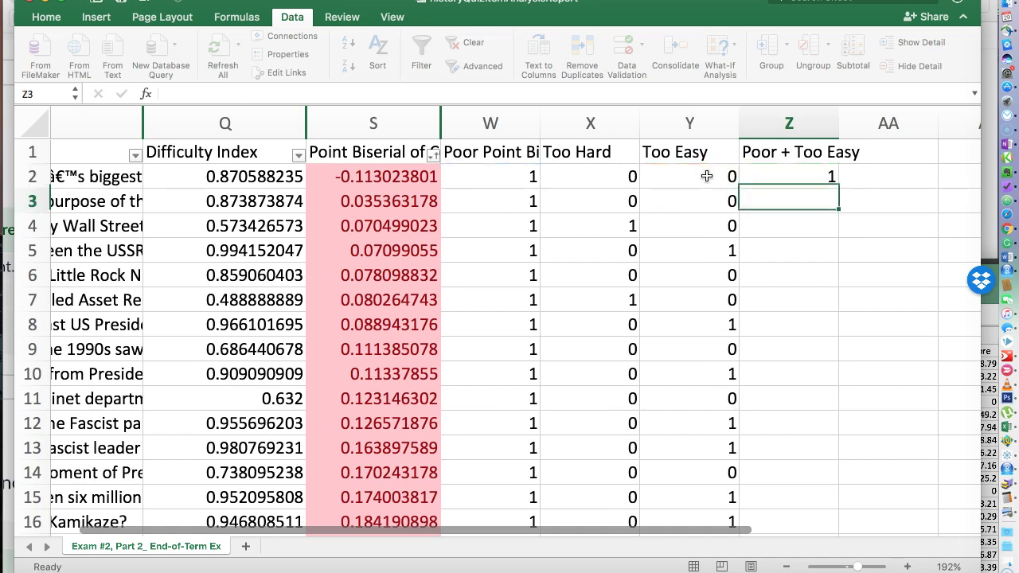
Copy the formula in cell Z2 down the Poor + Too Easy column through Z96
{"action": "left_click", "coordinate": [784, 177]}
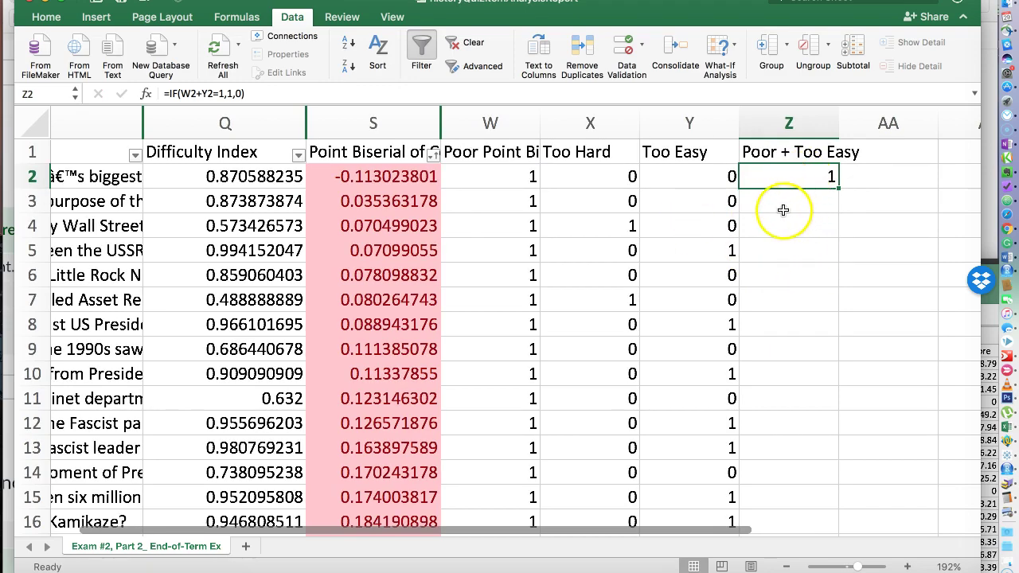
{"action": "key", "text": "super+c"}
{"action": "scroll", "coordinate": [789, 275], "scroll_direction": "down", "scroll_amount": 15}
{"action": "scroll", "coordinate": [794, 277], "scroll_direction": "down", "scroll_amount": 8}
{"action": "left_click", "coordinate": [808, 295], "text": "shift"}
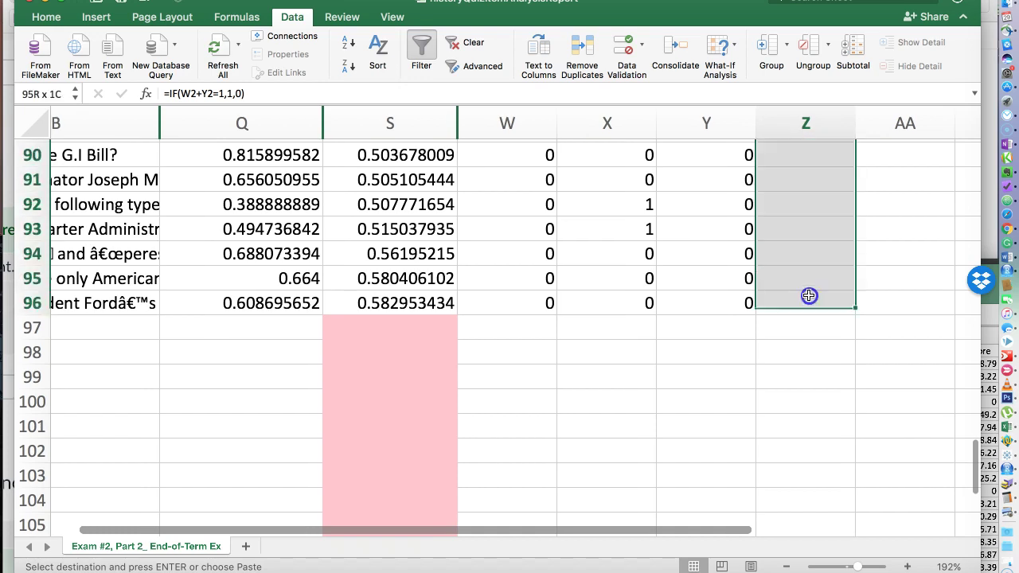
{"action": "key", "text": "super+v"}
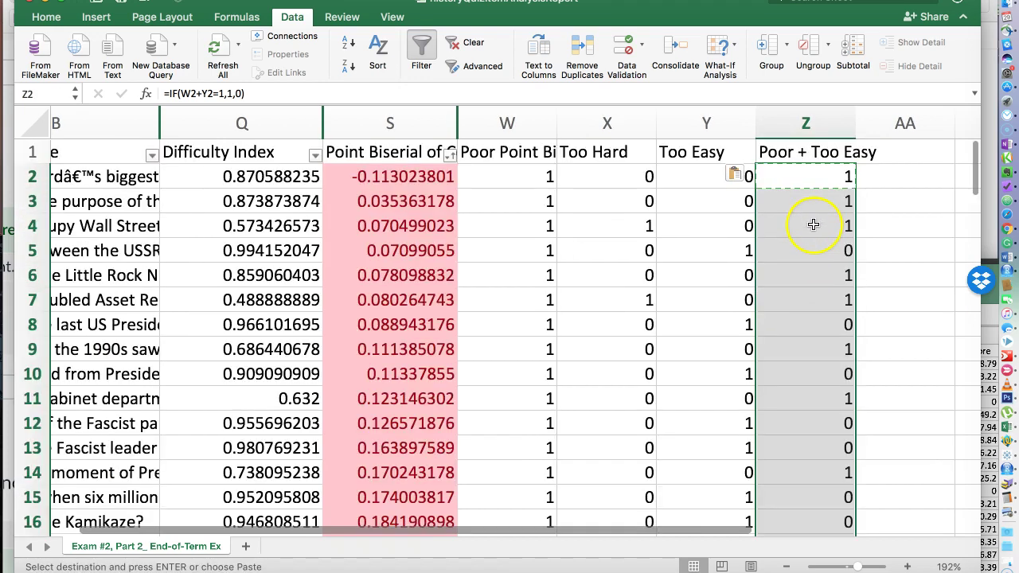
Check the sum of the Poor + Too Easy column
{"action": "left_click", "coordinate": [799, 120]}
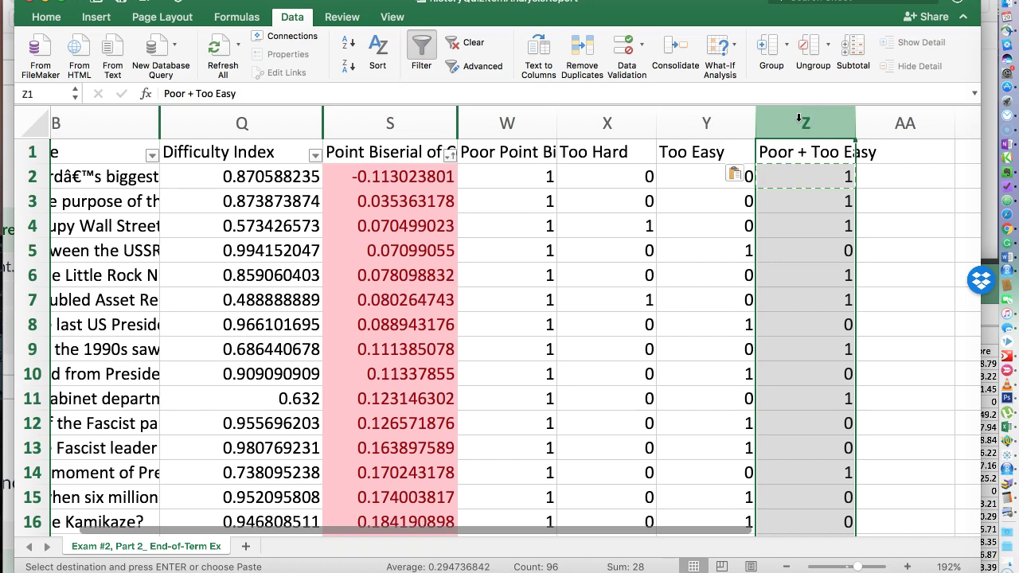
{"action": "left_click", "coordinate": [906, 223]}
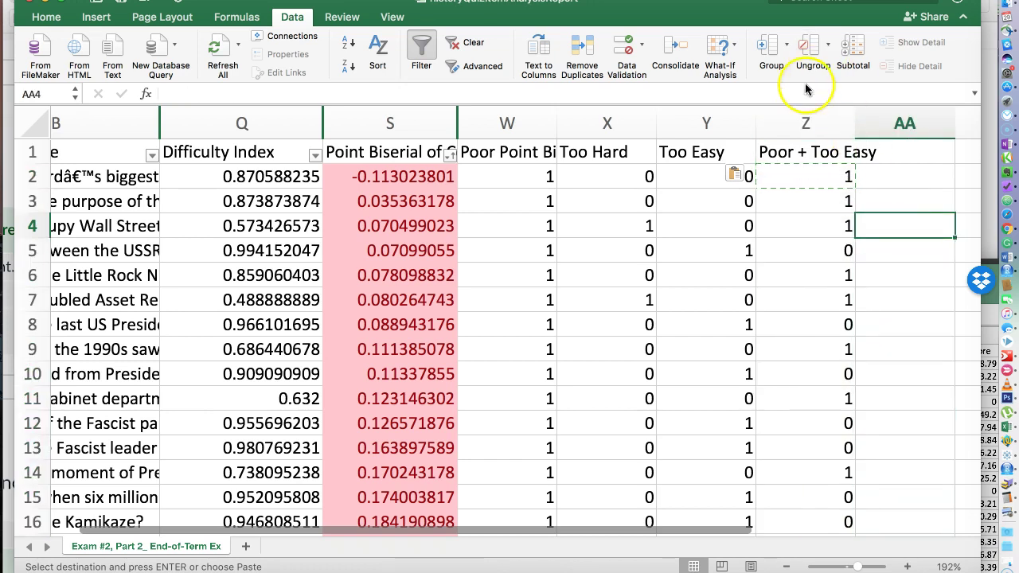
{"action": "left_click", "coordinate": [820, 121]}
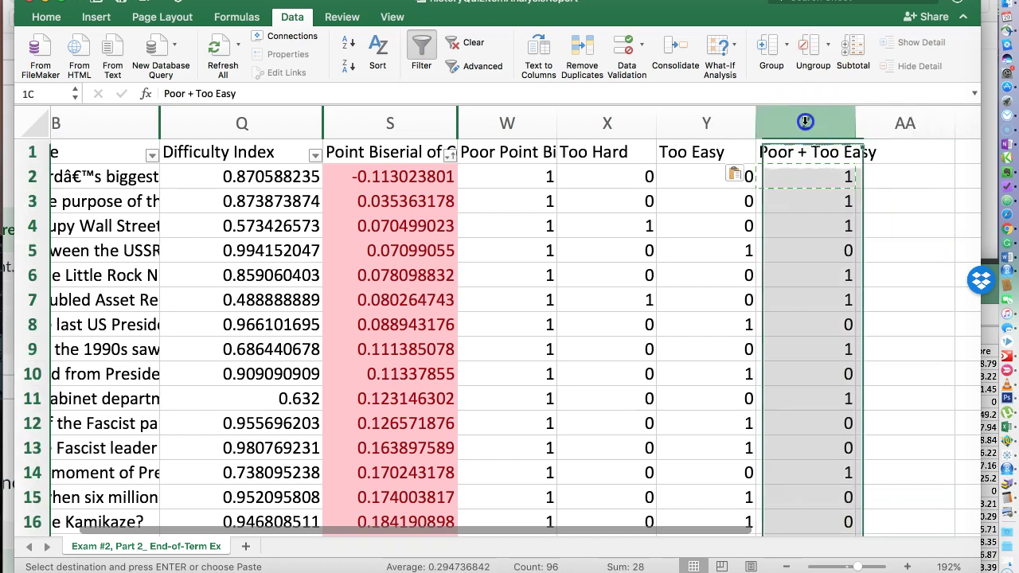
Change the condition of the formula in cell Z2 so it reads =IF(W2+Y2=2,1,0), requiring both flags
{"action": "left_click", "coordinate": [845, 185]}
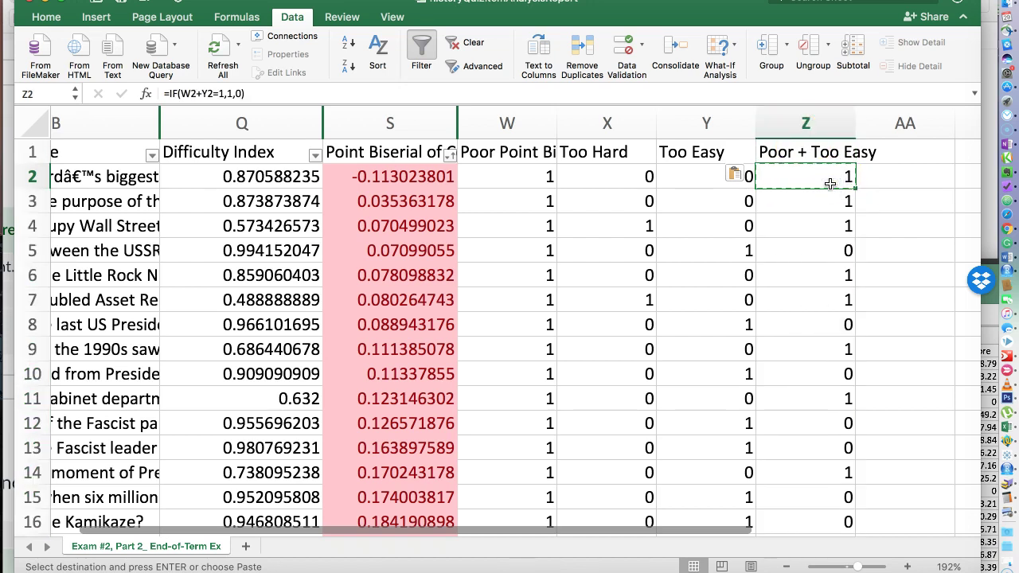
{"action": "left_click", "coordinate": [223, 93]}
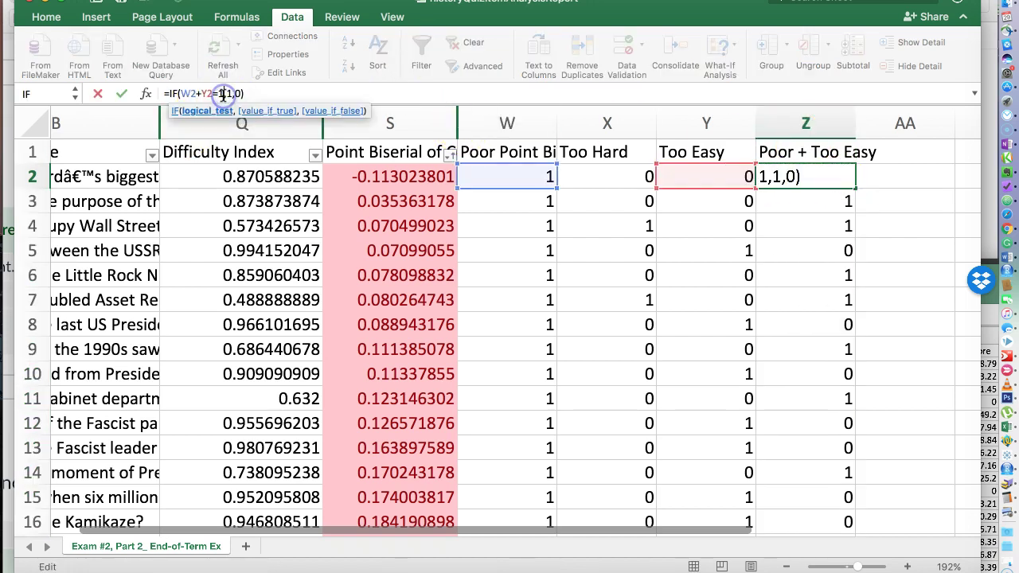
{"action": "type", "text": "2"}
{"action": "key", "text": "Return"}
Copy the corrected formula in cell Z2 over the rest of the Poor + Too Easy column through Z96
{"action": "left_click", "coordinate": [831, 181]}
{"action": "key", "text": "super+c"}
{"action": "scroll", "coordinate": [808, 271], "scroll_direction": "down", "scroll_amount": 20}
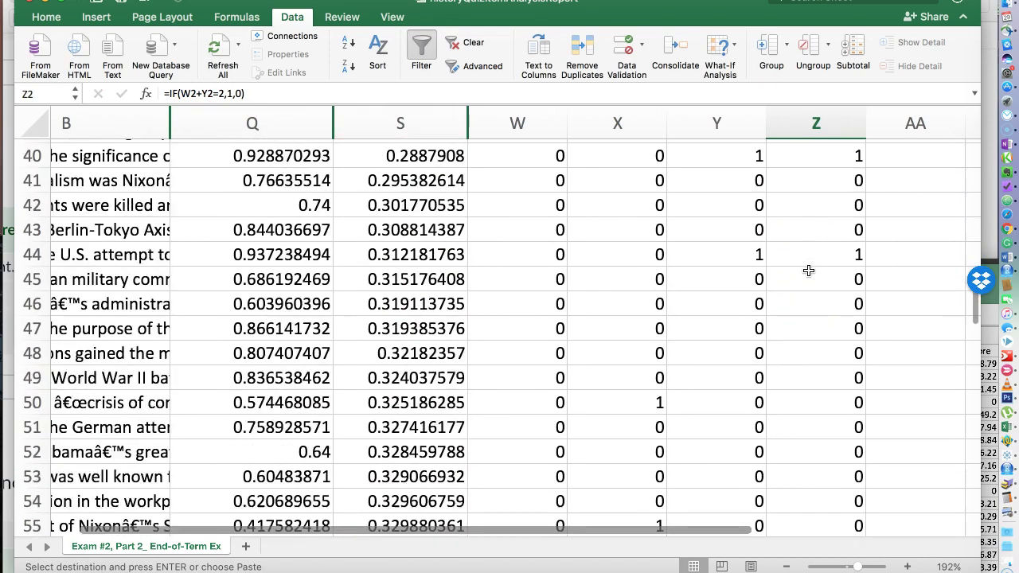
{"action": "scroll", "coordinate": [808, 271], "scroll_direction": "down", "scroll_amount": 9}
{"action": "left_click", "coordinate": [846, 248], "text": "shift"}
{"action": "key", "text": "super+v"}
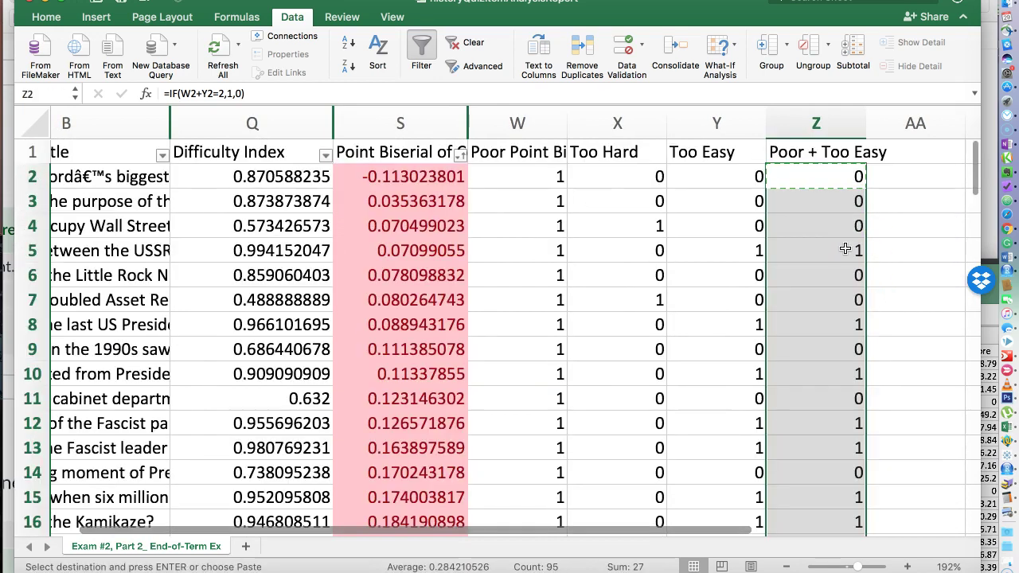
Clear the copy selection and check the sum of the recalculated Poor + Too Easy column
{"action": "left_click", "coordinate": [836, 123]}
{"action": "left_click", "coordinate": [897, 192]}
{"action": "key", "text": "Escape"}
{"action": "left_click", "coordinate": [814, 121]}
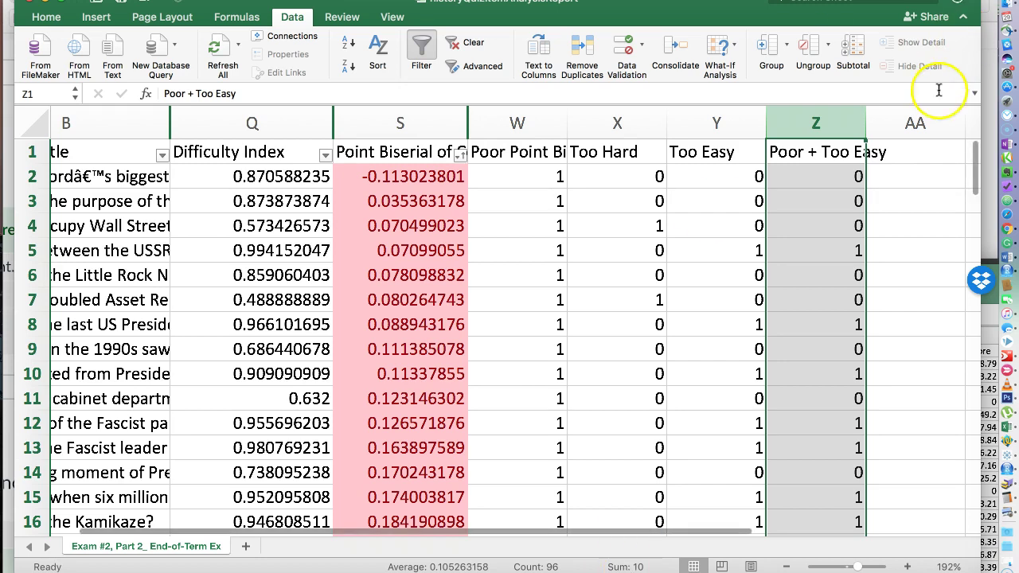
Enter the header "Poor + Too Hard" in cell AA1
{"action": "left_click", "coordinate": [904, 153]}
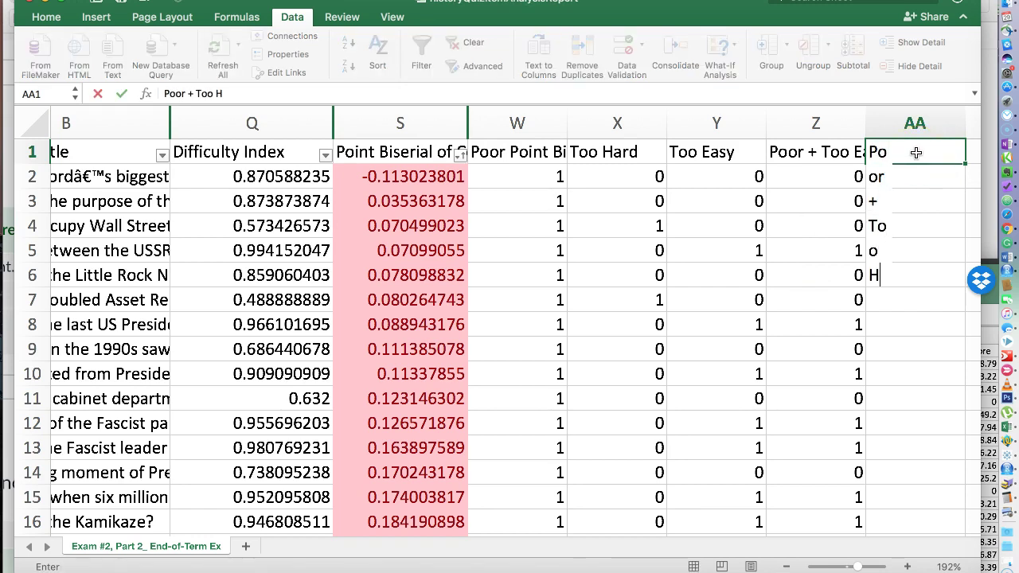
{"action": "key", "text": "Return"}
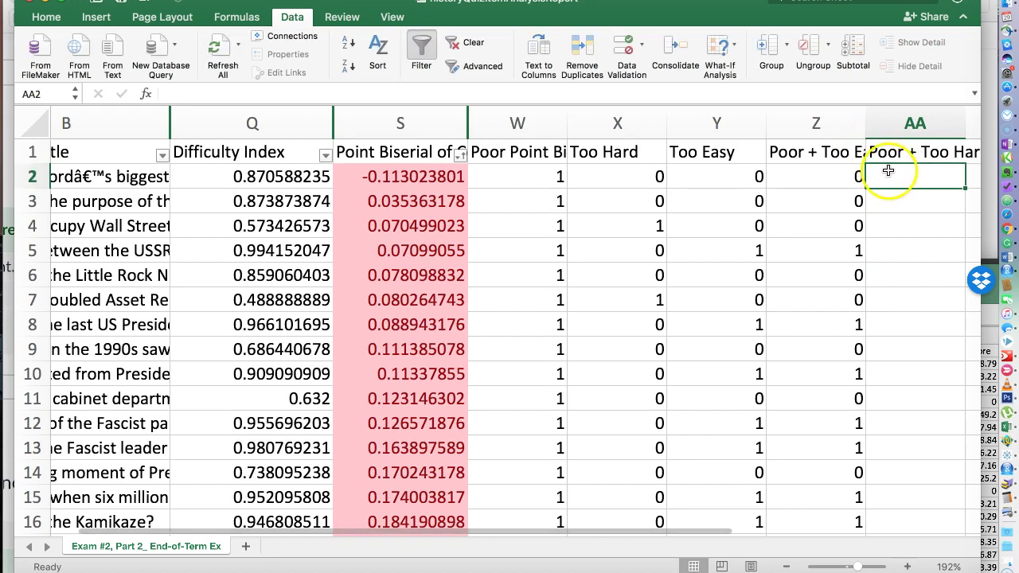
Enter the formula =IF(W2+X2=2,1,0) in cell AA2 to flag questions that have a poor point biserial and are too hard
{"action": "type", "text": "=if("}
{"action": "left_click", "coordinate": [525, 186]}
{"action": "type", "text": "+"}
{"action": "left_click", "coordinate": [627, 180]}
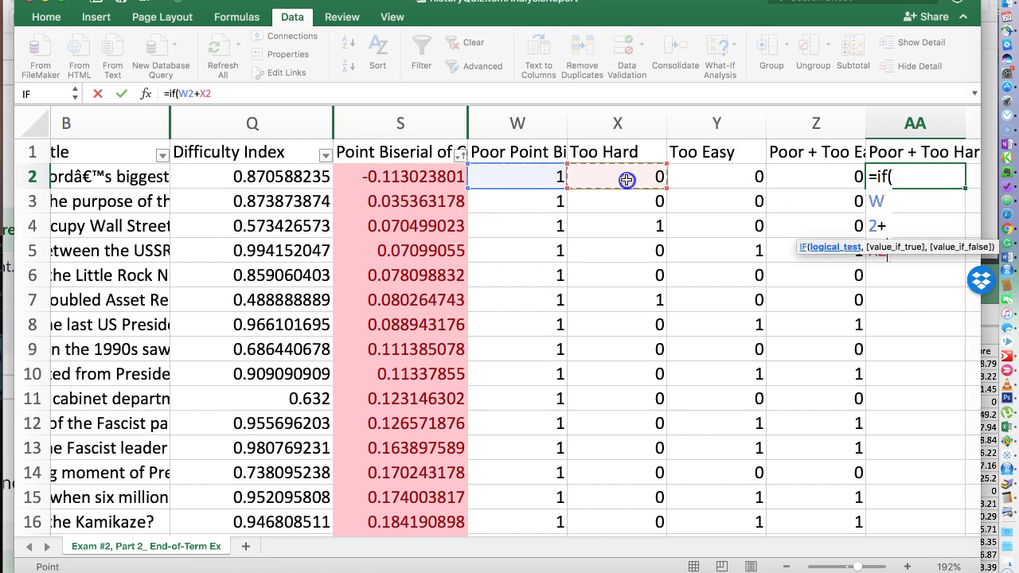
{"action": "type", "text": "=2,1,0)"}
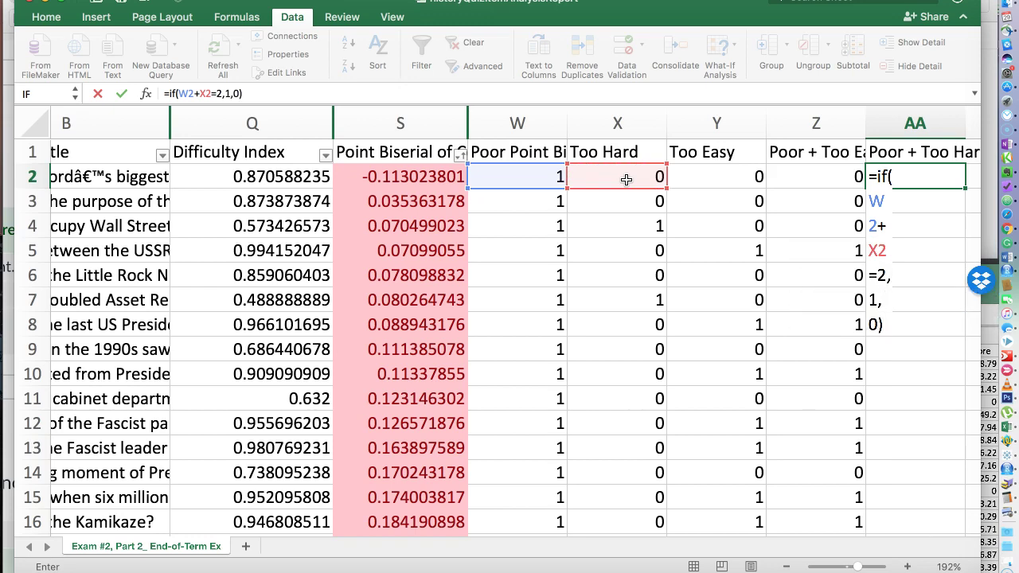
{"action": "key", "text": "Return"}
Copy the formula in cell AA2 over the rest of the Poor + Too Hard column through AA96
{"action": "left_click", "coordinate": [912, 172]}
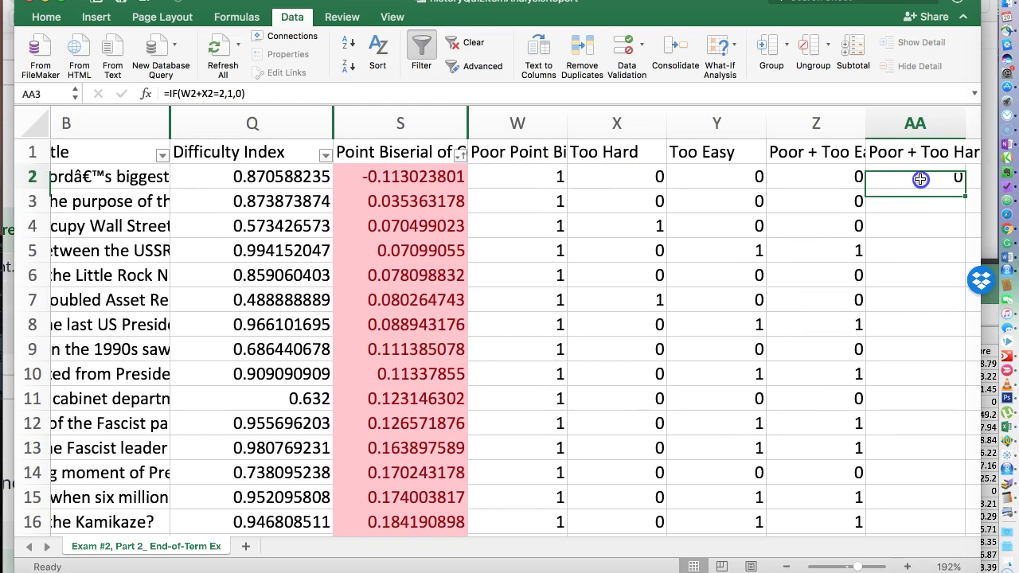
{"action": "key", "text": "super+c"}
{"action": "scroll", "coordinate": [926, 256], "scroll_direction": "down", "scroll_amount": 20}
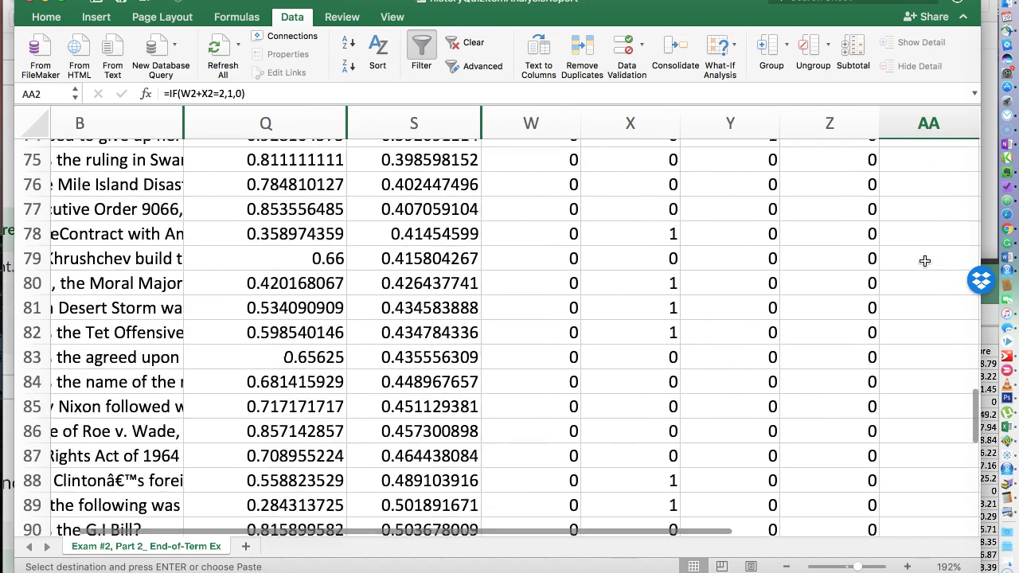
{"action": "scroll", "coordinate": [926, 261], "scroll_direction": "down", "scroll_amount": 3}
{"action": "left_click_drag", "start_coordinate": [919, 159], "coordinate": [917, 331]}
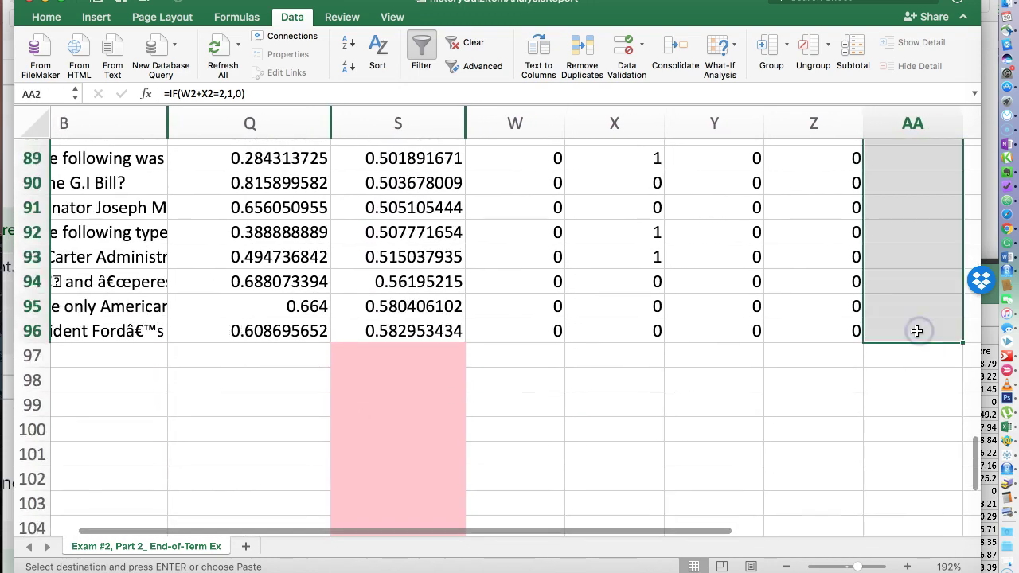
{"action": "key", "text": "super+shift+Up"}
{"action": "key", "text": "super+v"}
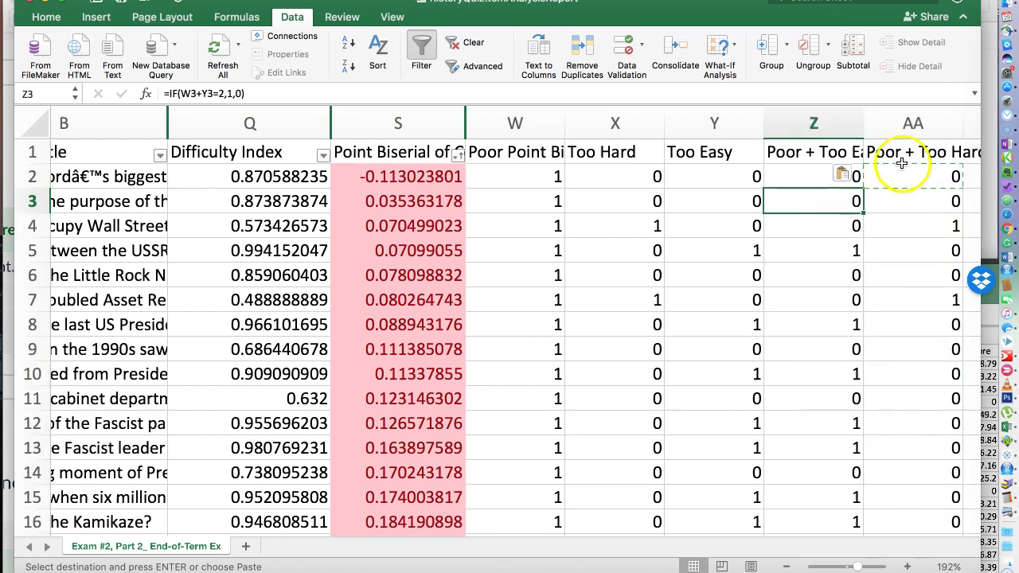
Check the sum of the Poor + Too Hard column
{"action": "left_click", "coordinate": [912, 126]}
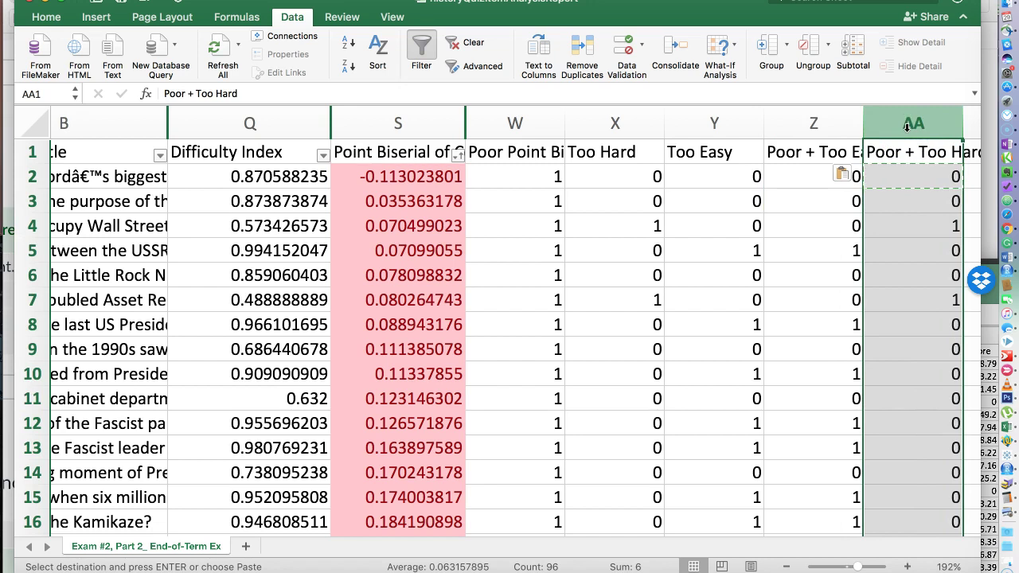
{"action": "left_click", "coordinate": [836, 124]}
{"action": "left_click", "coordinate": [914, 124]}
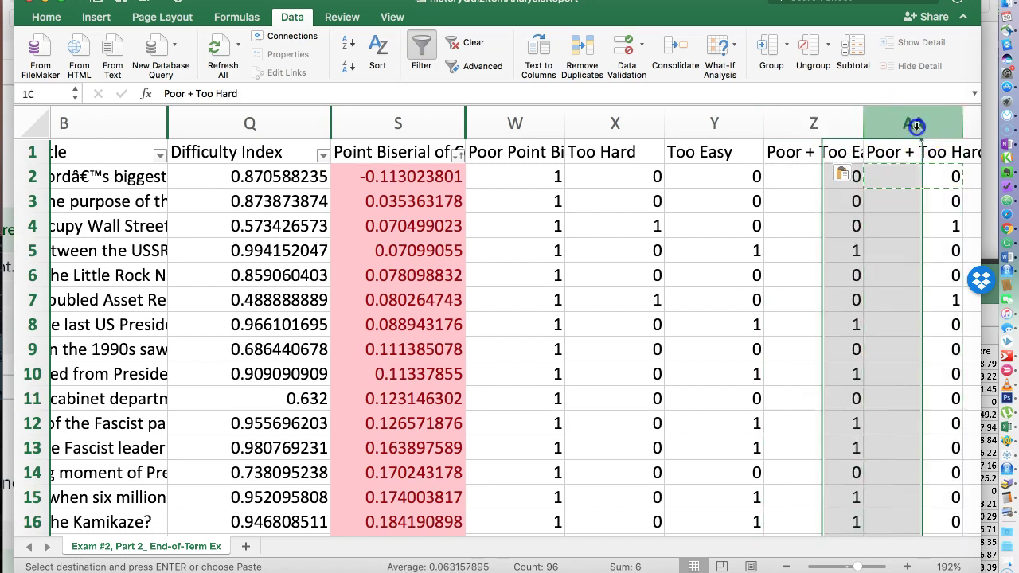
{"action": "left_click", "coordinate": [829, 275]}
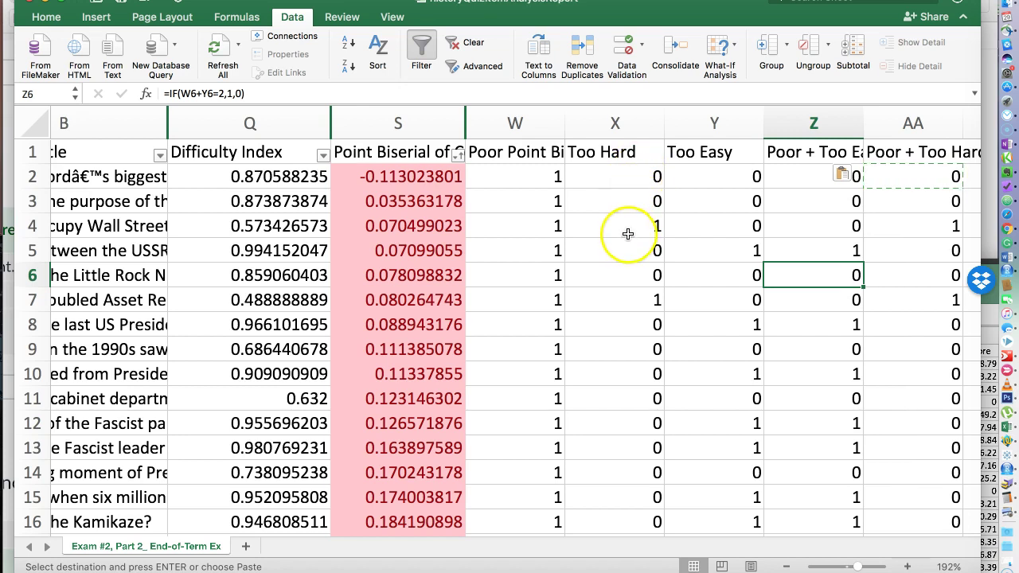
Add a question mark to the headers in X1 and Y1 so they read "Too Hard?" and "Too Easy?"
{"action": "double_click", "coordinate": [645, 156]}
{"action": "type", "text": "?"}
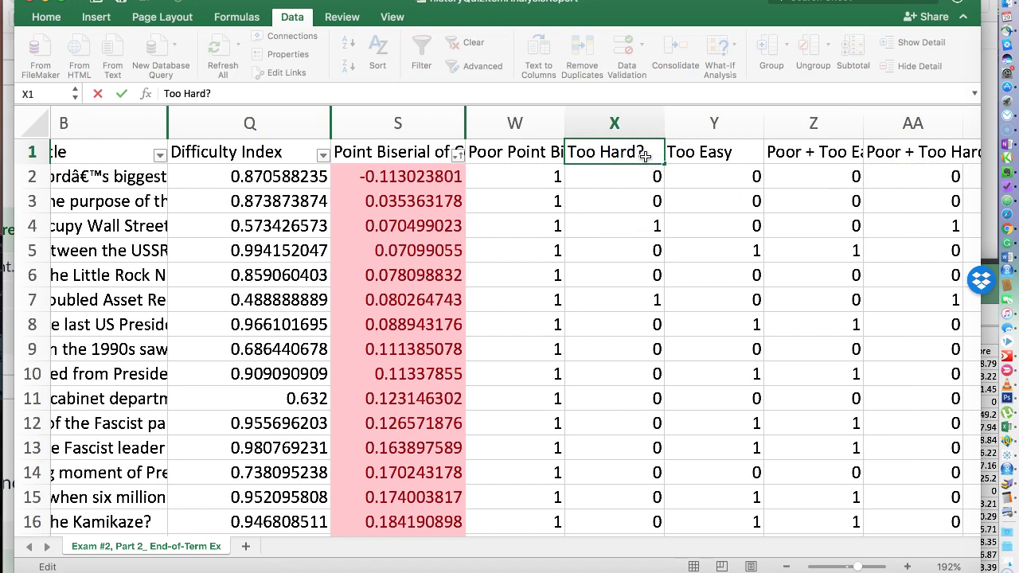
{"action": "double_click", "coordinate": [739, 156]}
{"action": "type", "text": "?"}
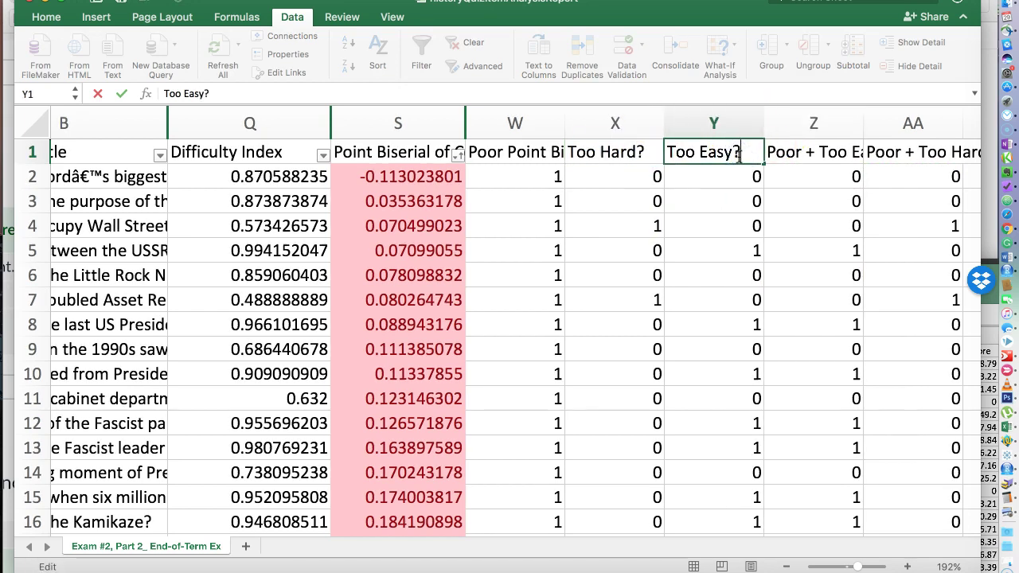
{"action": "left_click", "coordinate": [525, 156]}
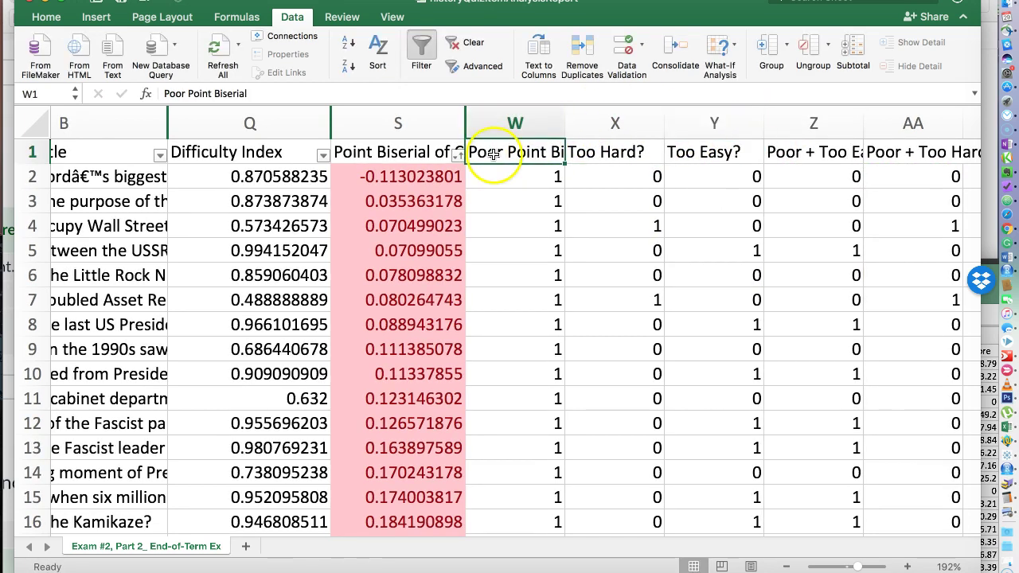
Compare the difficulty flags in the new columns with the Difficulty Index values in rows 5 and 7
{"action": "left_click", "coordinate": [616, 155]}
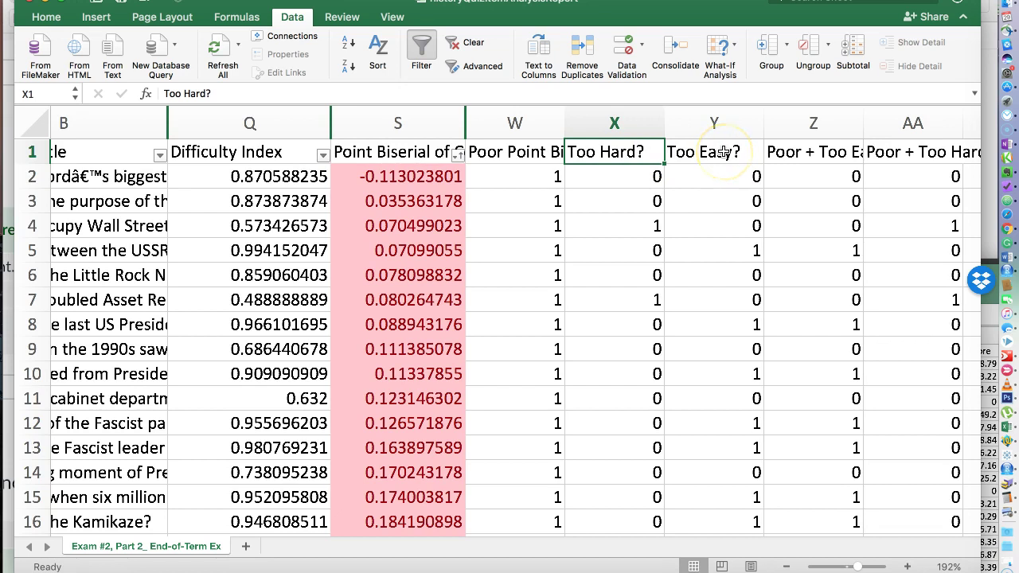
{"action": "left_click", "coordinate": [824, 155]}
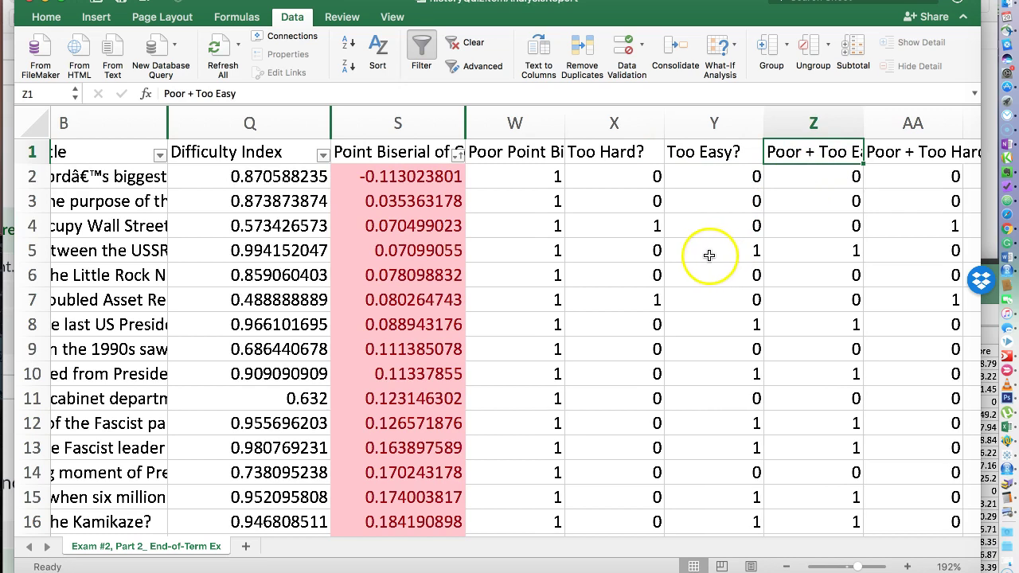
{"action": "left_click", "coordinate": [635, 254]}
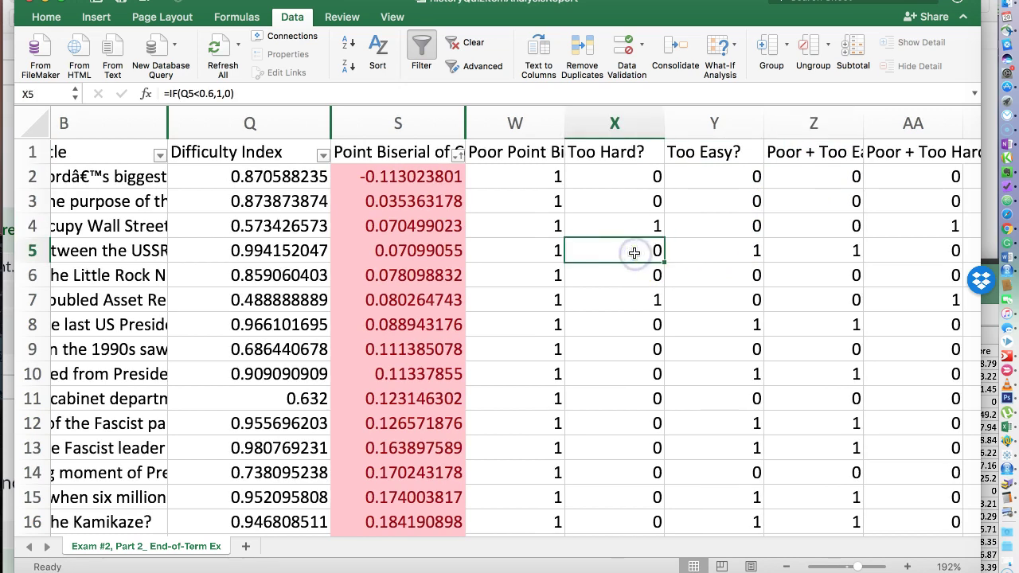
{"action": "left_click", "coordinate": [279, 256]}
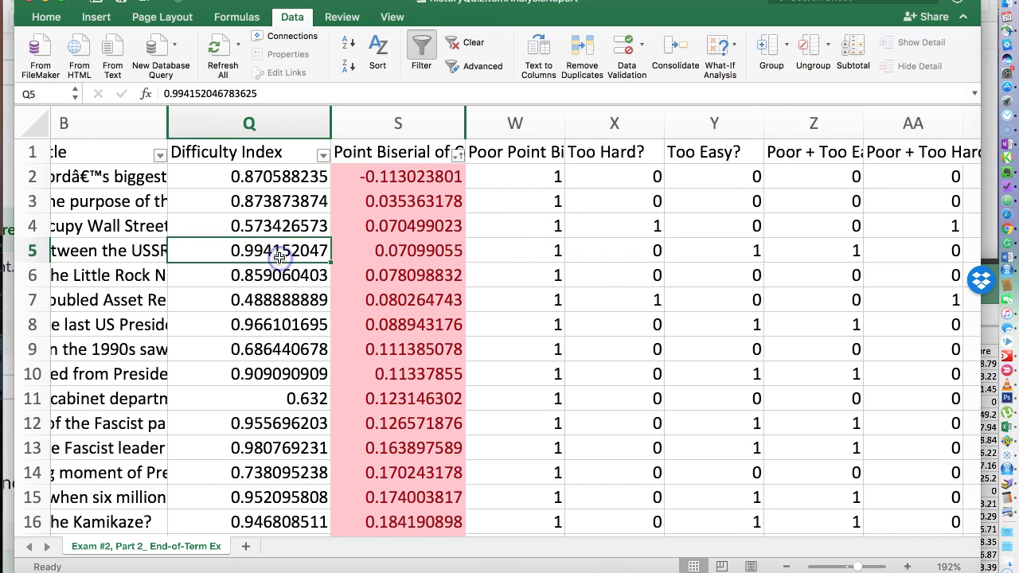
{"action": "left_click", "coordinate": [263, 306]}
{"action": "left_click", "coordinate": [230, 303]}
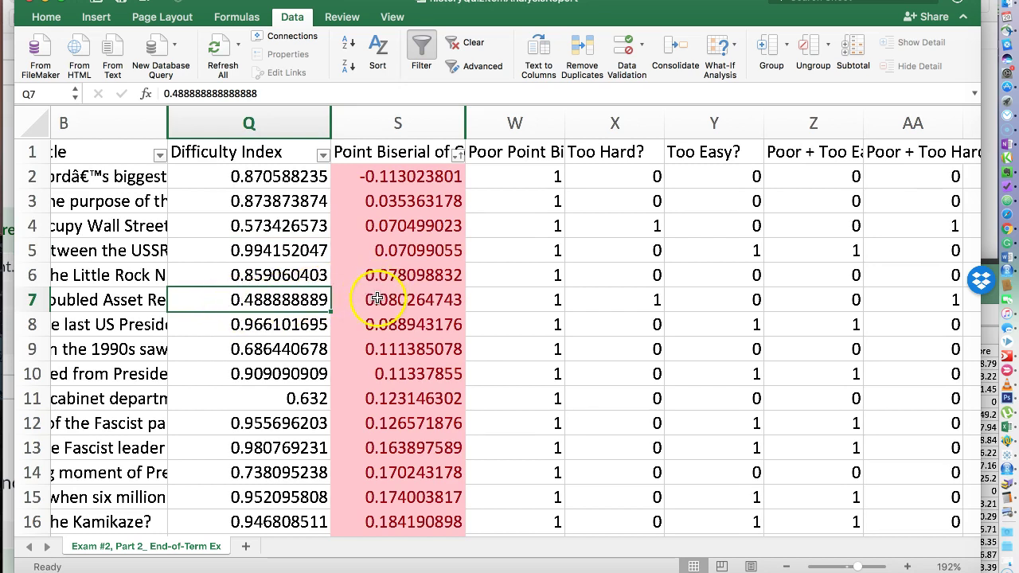
Read the full question title in cell B7 along with that question's point biserial and flags
{"action": "left_click", "coordinate": [149, 300]}
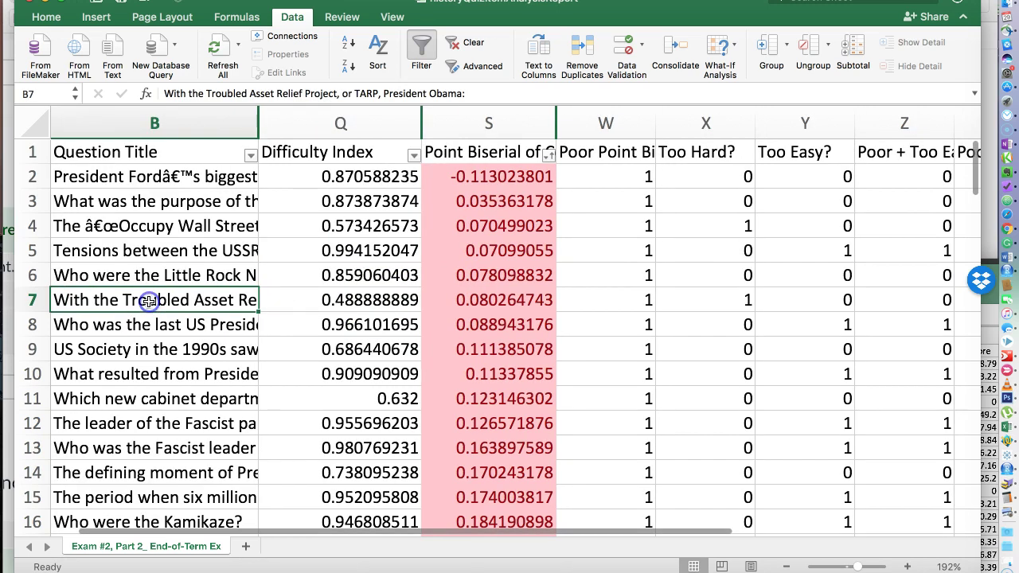
{"action": "double_click", "coordinate": [150, 300]}
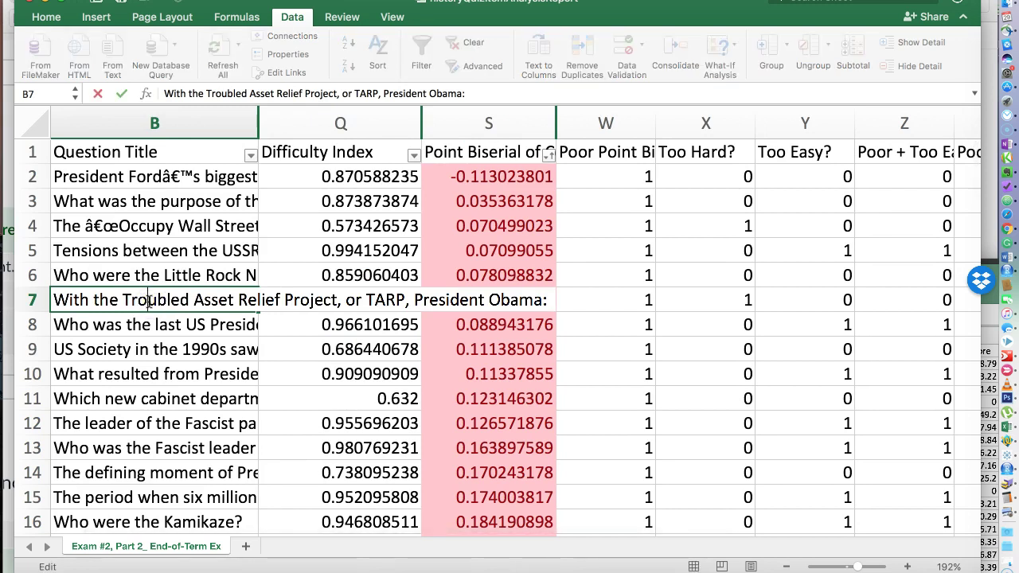
{"action": "double_click", "coordinate": [154, 302]}
{"action": "left_click_drag", "start_coordinate": [154, 302], "coordinate": [571, 301]}
{"action": "key", "text": "Tab"}
{"action": "left_click", "coordinate": [523, 303]}
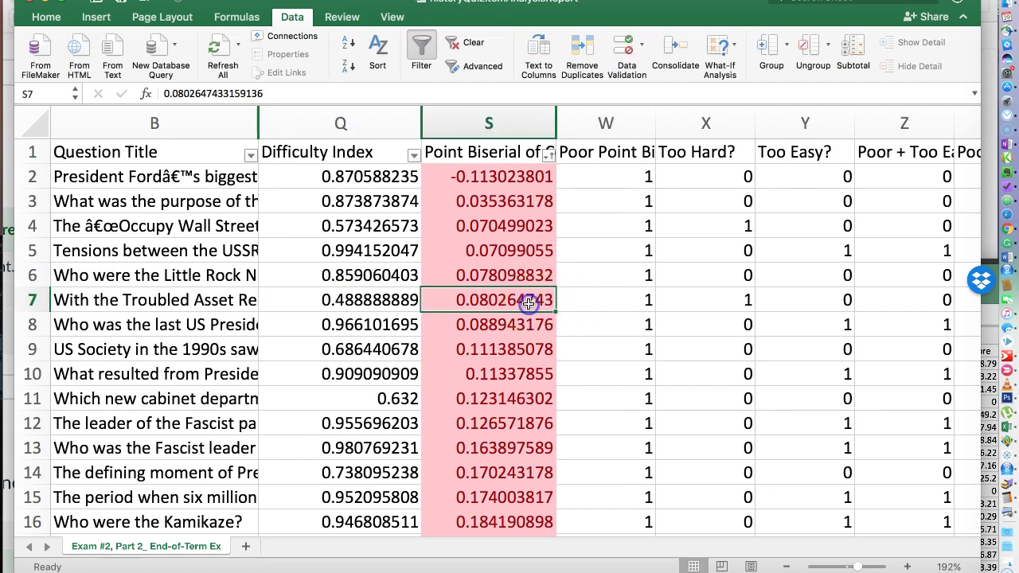
{"action": "scroll", "coordinate": [523, 303], "scroll_direction": "right", "scroll_amount": 5}
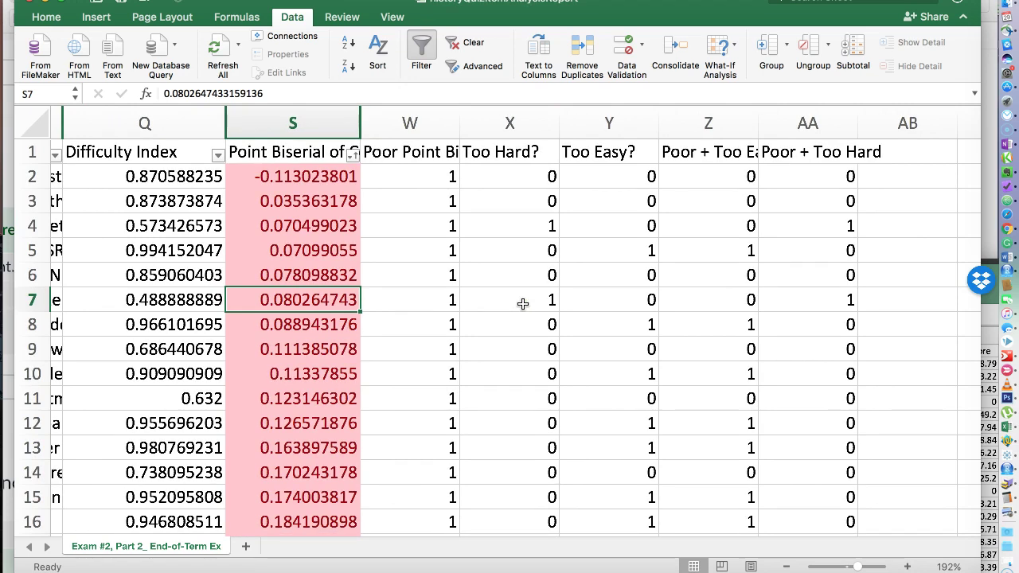
{"action": "scroll", "coordinate": [523, 304], "scroll_direction": "left", "scroll_amount": 5}
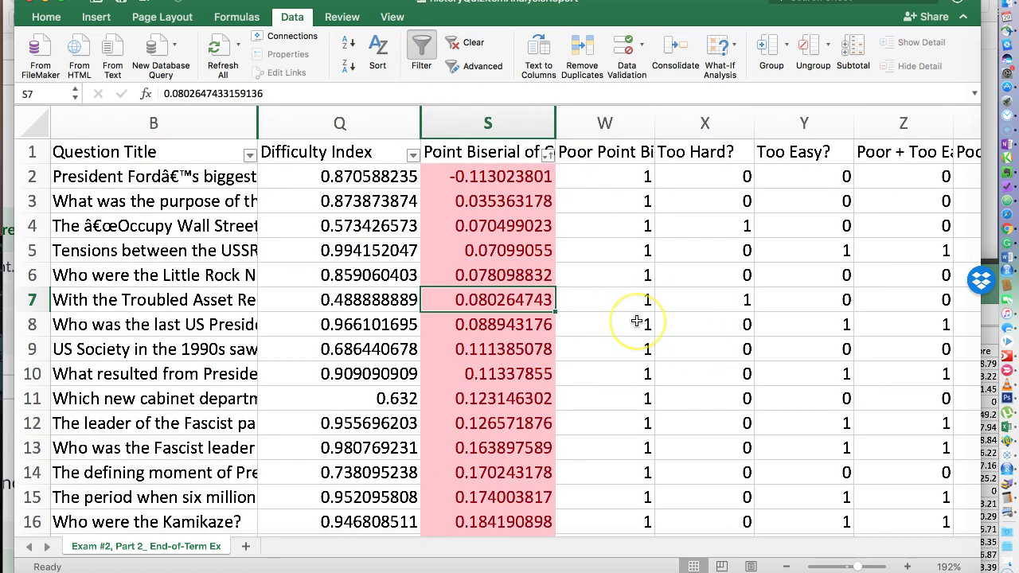
Reapply the filter from cell X1 so that the added flag columns also get filter controls
{"action": "scroll", "coordinate": [640, 321], "scroll_direction": "left", "scroll_amount": 2}
{"action": "scroll", "coordinate": [640, 321], "scroll_direction": "right", "scroll_amount": 4}
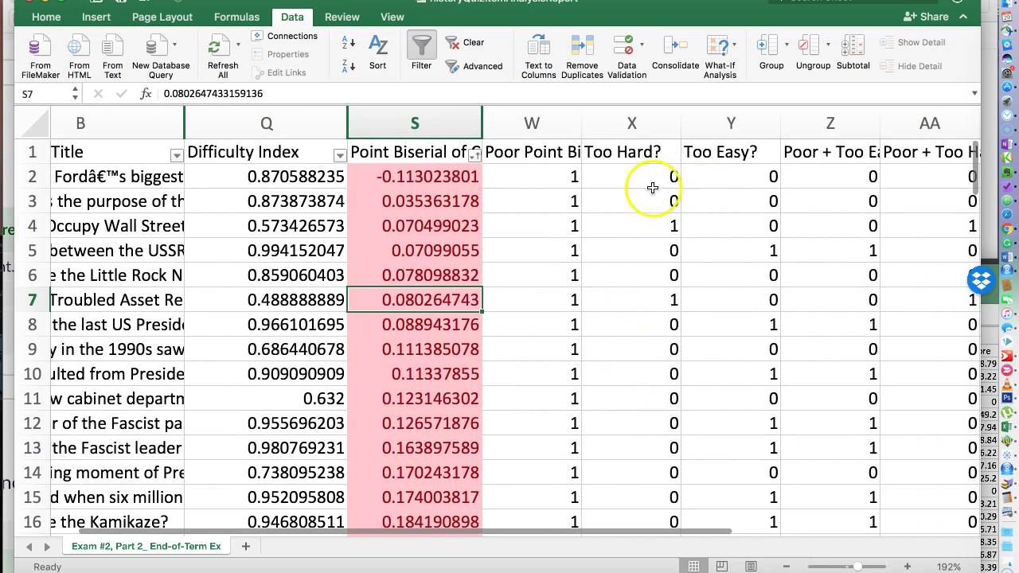
{"action": "left_click", "coordinate": [652, 191]}
{"action": "left_click", "coordinate": [629, 151]}
{"action": "left_click", "coordinate": [423, 49]}
{"action": "left_click", "coordinate": [423, 49]}
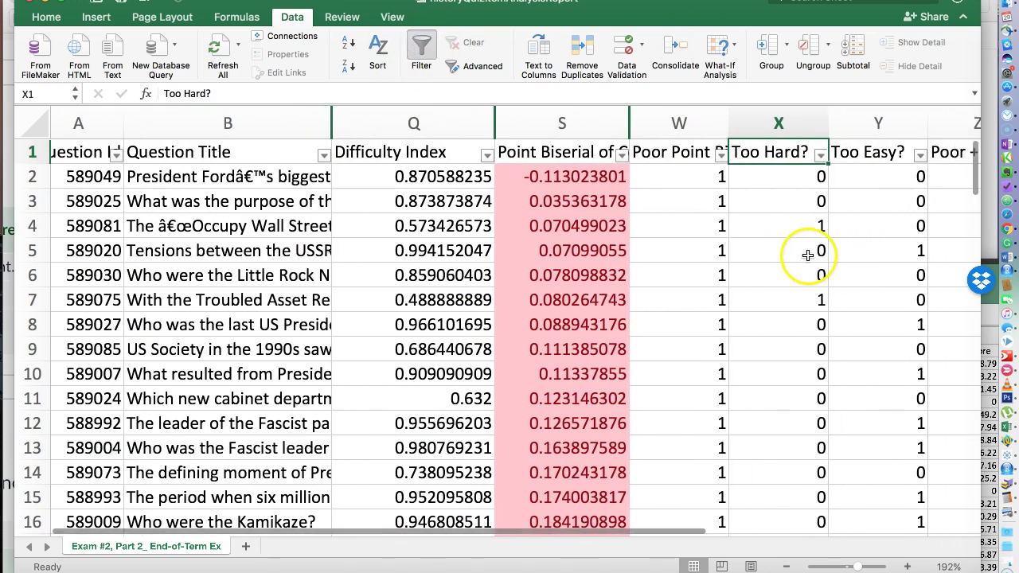
{"action": "scroll", "coordinate": [808, 255], "scroll_direction": "right", "scroll_amount": 1}
{"action": "left_click", "coordinate": [744, 156]}
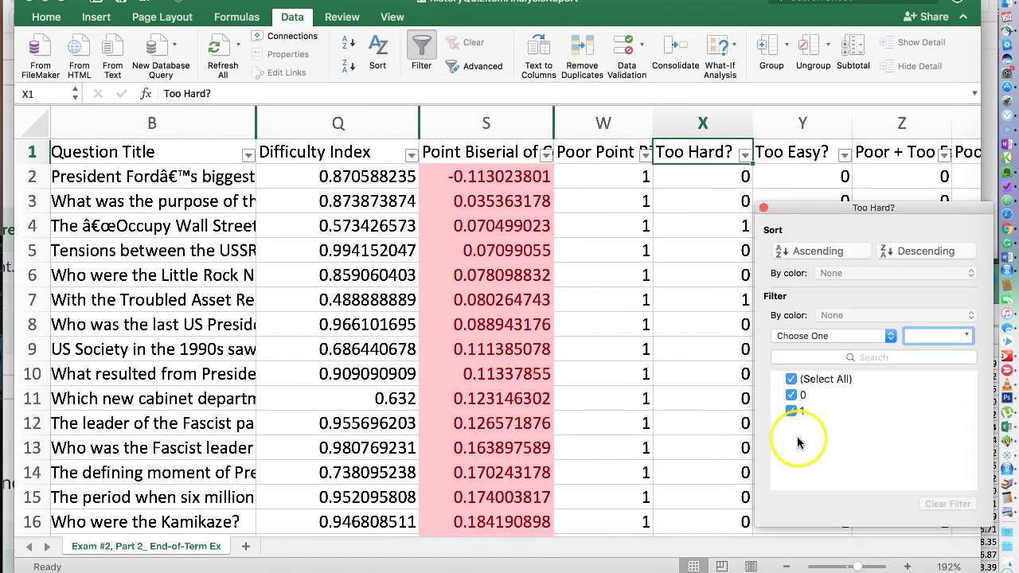
{"action": "left_click", "coordinate": [736, 269]}
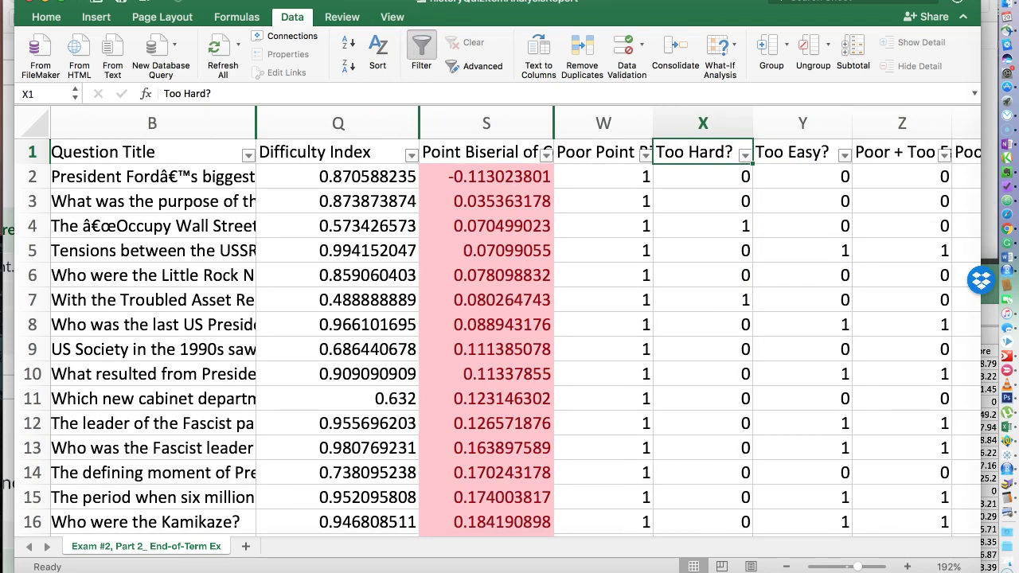
{"action": "left_click", "coordinate": [295, 0]}
{"action": "mouse_move", "coordinate": [339, 0]}
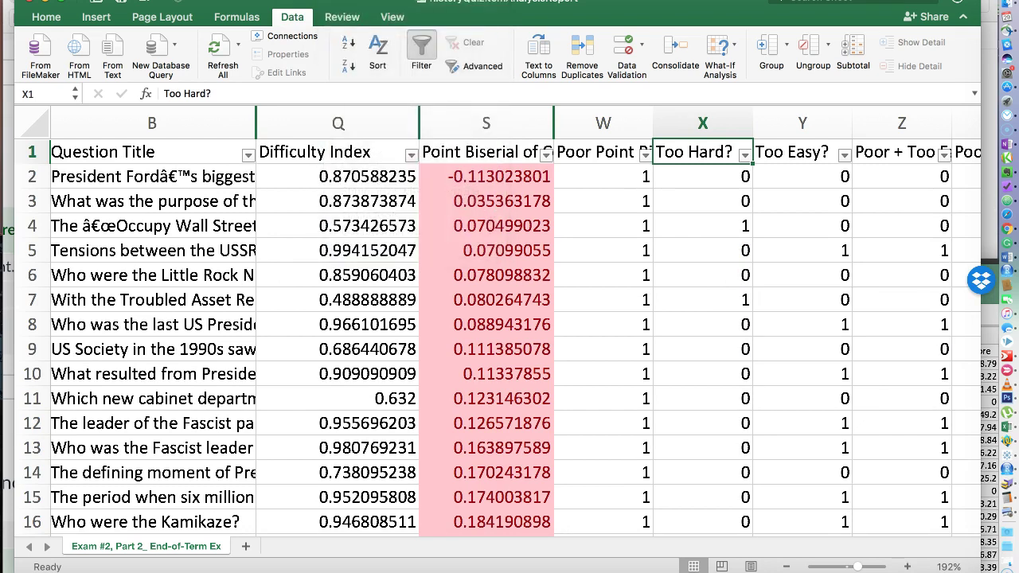
{"action": "left_click", "coordinate": [487, 37]}
{"action": "left_click", "coordinate": [717, 271]}
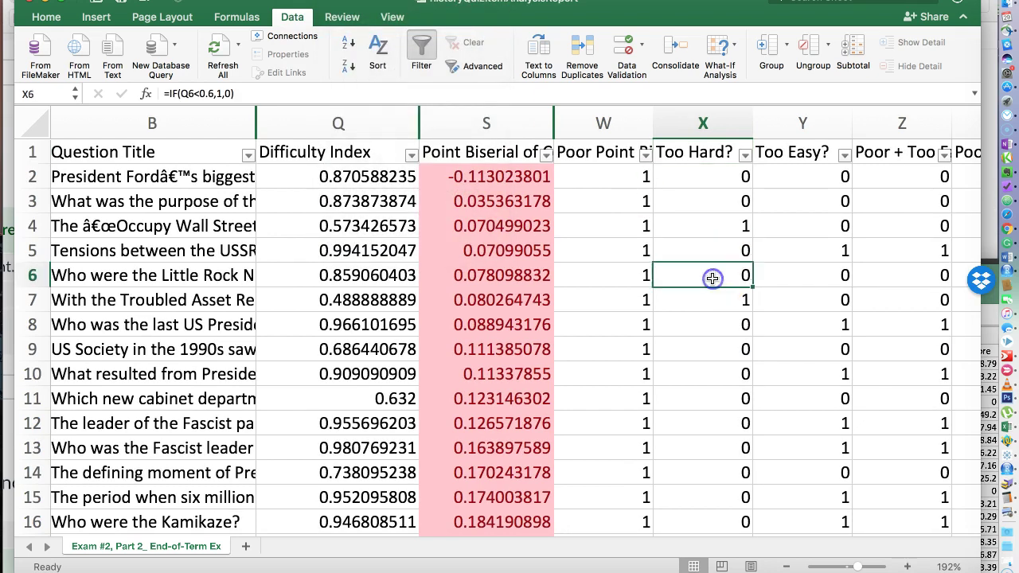
{"action": "left_click", "coordinate": [595, 159]}
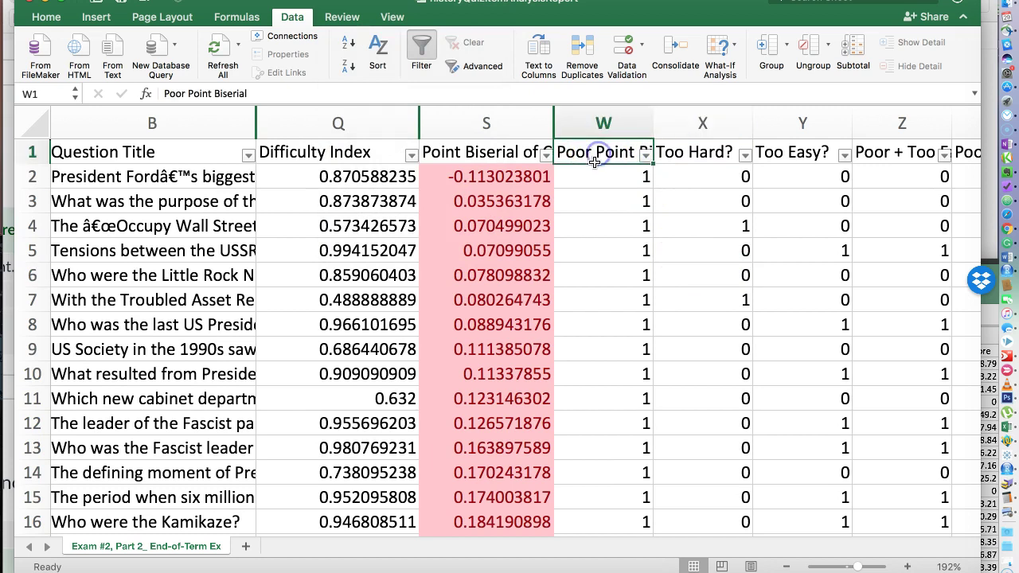
{"action": "left_click", "coordinate": [683, 156]}
{"action": "left_click", "coordinate": [712, 221]}
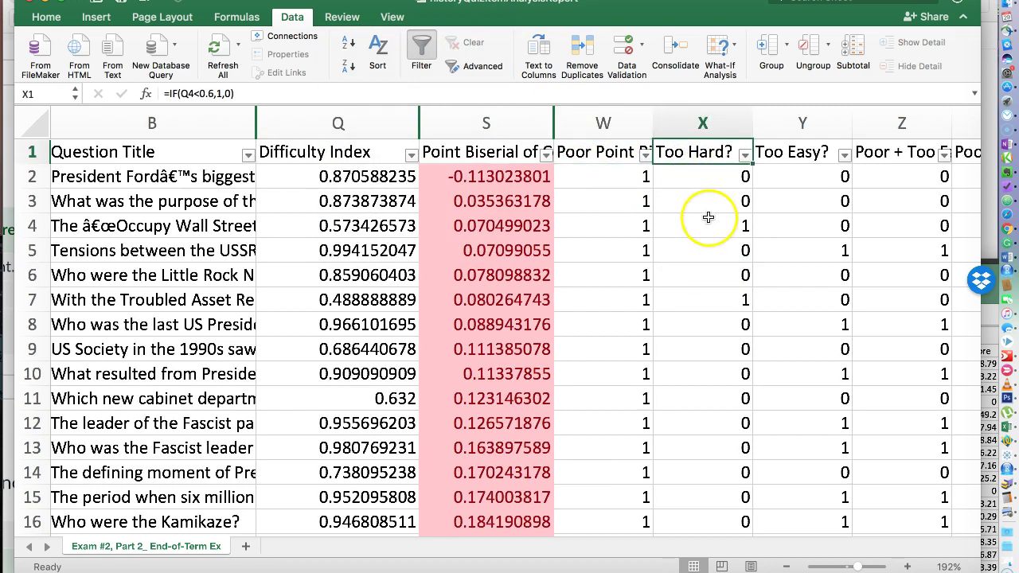
Filter the Too Hard? column to show only the questions with the value 1
{"action": "left_click", "coordinate": [744, 156]}
{"action": "left_click", "coordinate": [793, 395]}
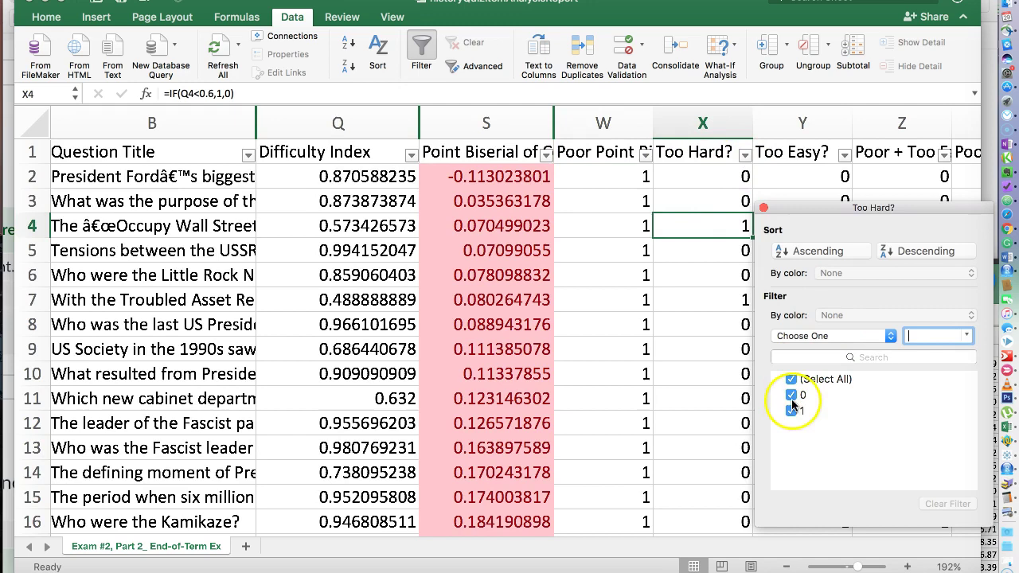
{"action": "left_click", "coordinate": [763, 208]}
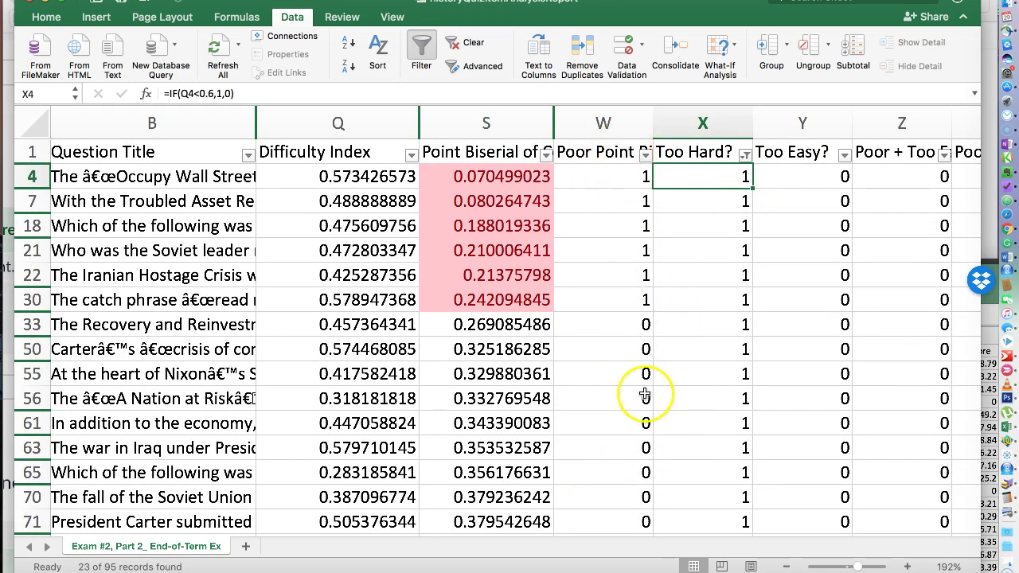
Examine the filtered too-hard questions and select Q33:X88, the rows without a poor point biserial flag, to compare their values
{"action": "scroll", "coordinate": [653, 390], "scroll_direction": "down", "scroll_amount": 5}
{"action": "scroll", "coordinate": [645, 393], "scroll_direction": "up", "scroll_amount": 2}
{"action": "scroll", "coordinate": [645, 393], "scroll_direction": "up", "scroll_amount": 4}
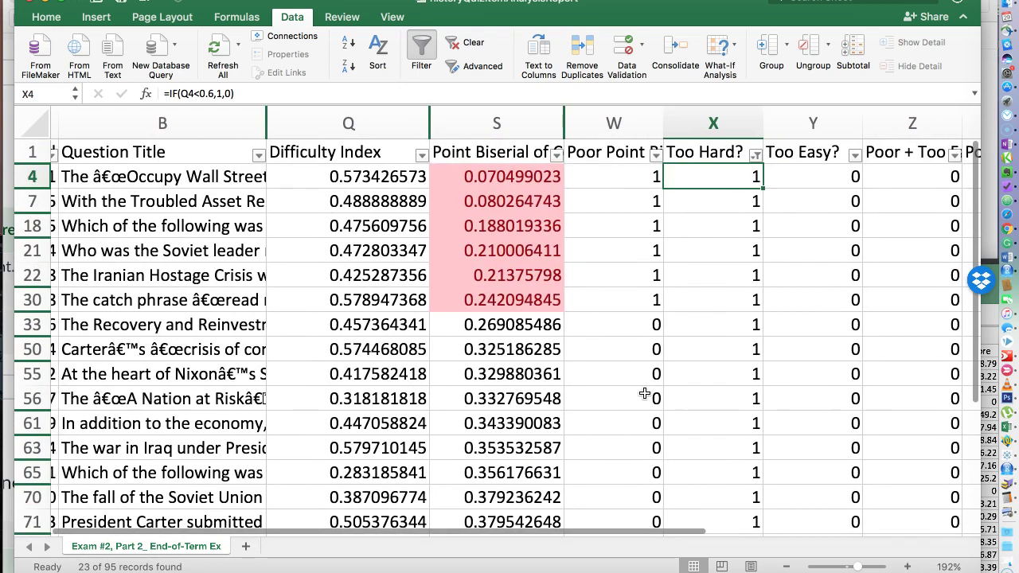
{"action": "scroll", "coordinate": [645, 393], "scroll_direction": "left", "scroll_amount": 2}
{"action": "scroll", "coordinate": [646, 393], "scroll_direction": "down", "scroll_amount": 2}
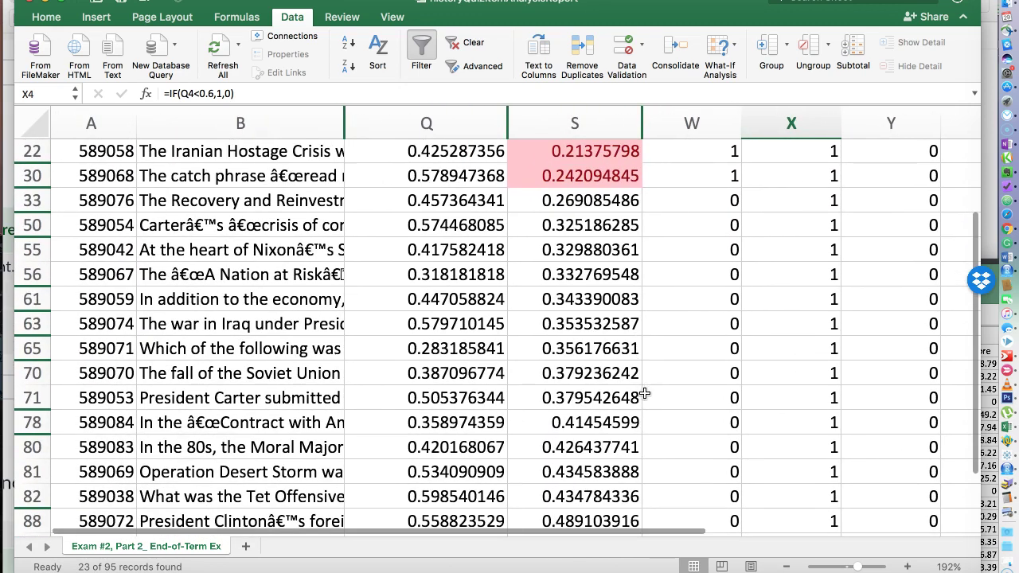
{"action": "left_click", "coordinate": [799, 202]}
{"action": "left_click_drag", "start_coordinate": [799, 201], "coordinate": [424, 521]}
{"action": "scroll", "coordinate": [460, 438], "scroll_direction": "down", "scroll_amount": 5}
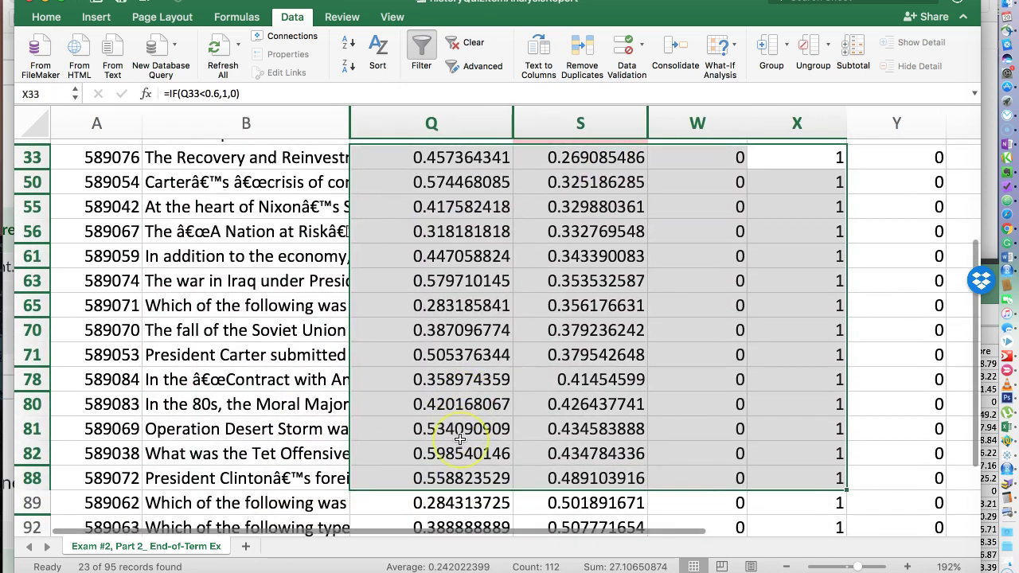
Examine the remaining too-hard questions down to row 93, comparing their difficulty index with their point biserial from row 33 onward
{"action": "scroll", "coordinate": [460, 438], "scroll_direction": "down", "scroll_amount": 2}
{"action": "left_click", "coordinate": [803, 435]}
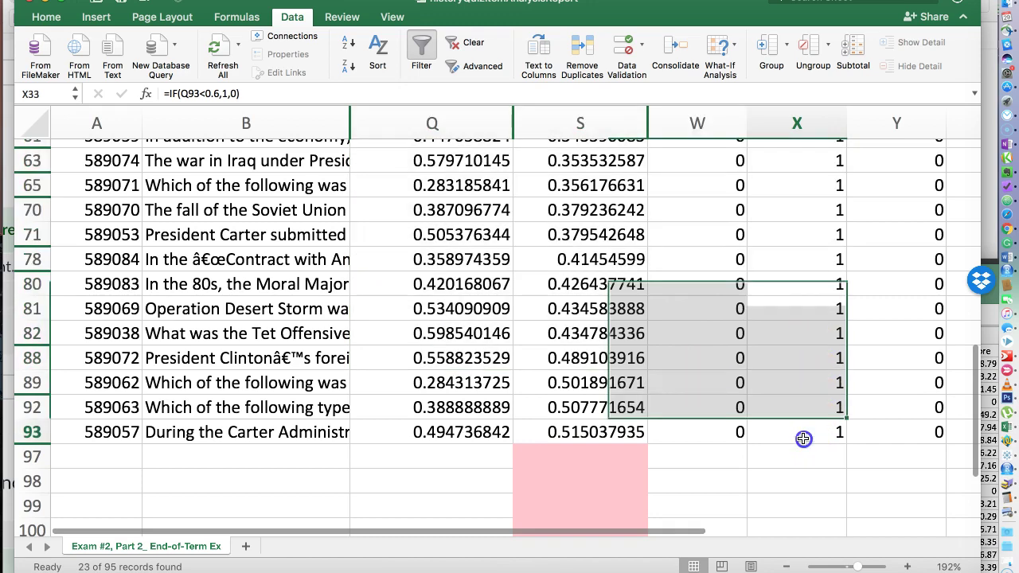
{"action": "scroll", "coordinate": [803, 438], "scroll_direction": "up", "scroll_amount": 8}
{"action": "scroll", "coordinate": [803, 438], "scroll_direction": "down", "scroll_amount": 3}
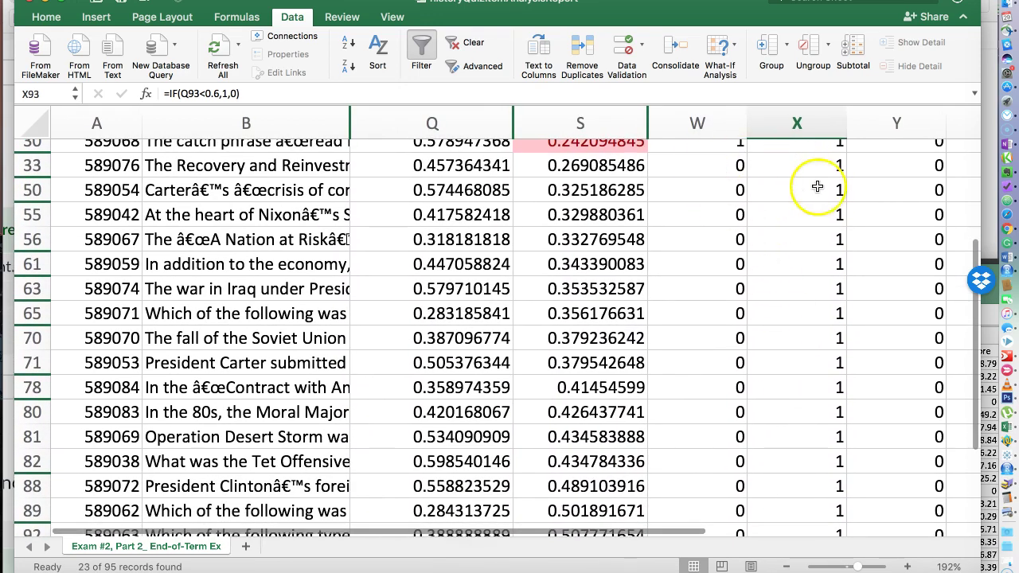
{"action": "scroll", "coordinate": [817, 172], "scroll_direction": "up", "scroll_amount": 4}
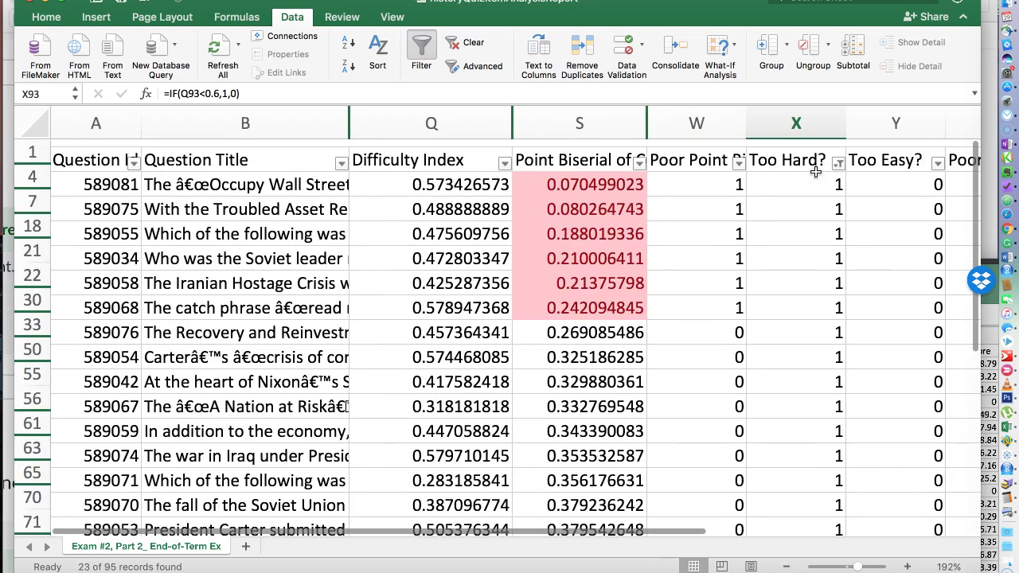
{"action": "scroll", "coordinate": [816, 172], "scroll_direction": "down", "scroll_amount": 4}
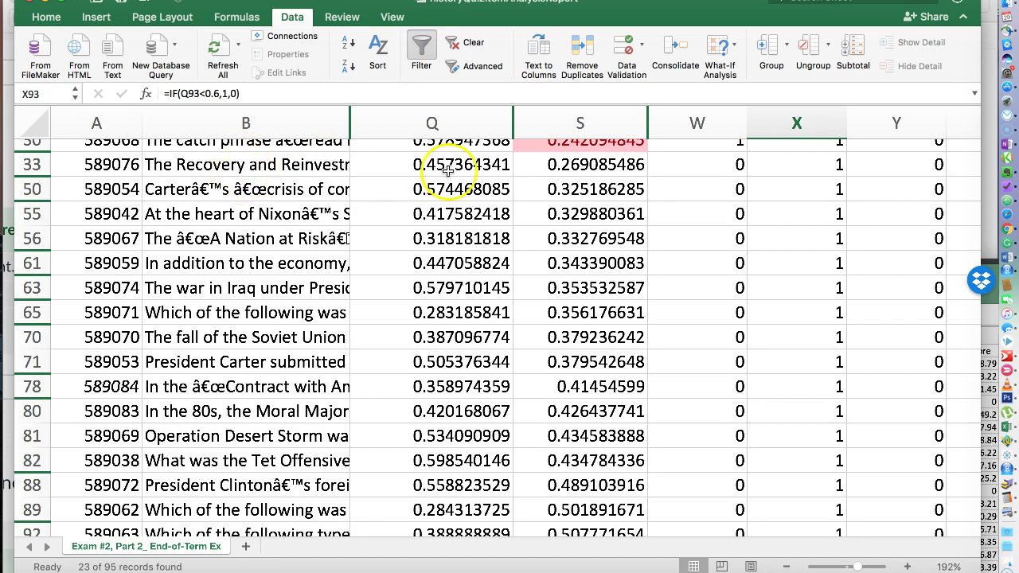
{"action": "left_click", "coordinate": [586, 166]}
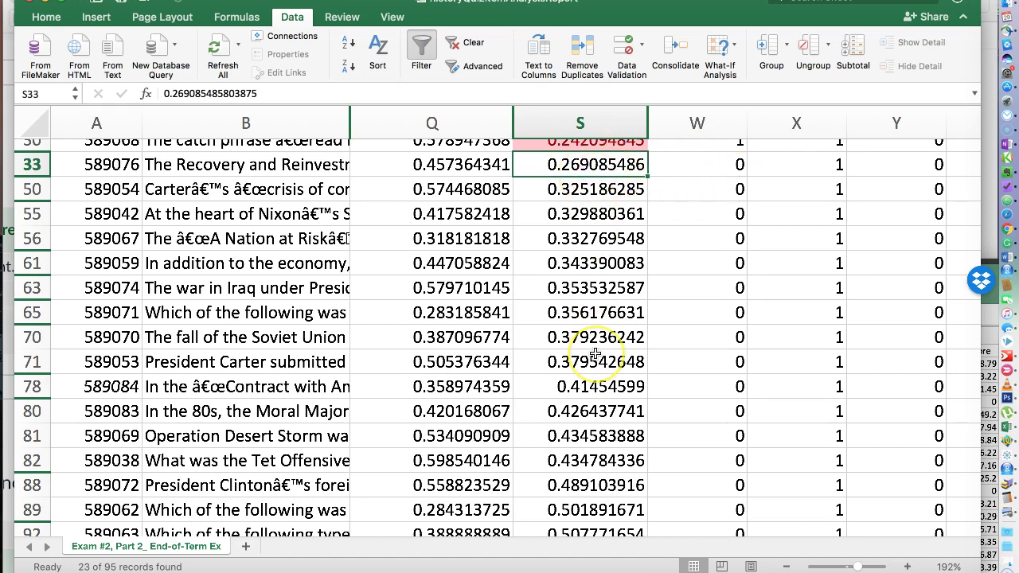
{"action": "scroll", "coordinate": [596, 354], "scroll_direction": "down", "scroll_amount": 5}
{"action": "scroll", "coordinate": [595, 353], "scroll_direction": "up", "scroll_amount": 3}
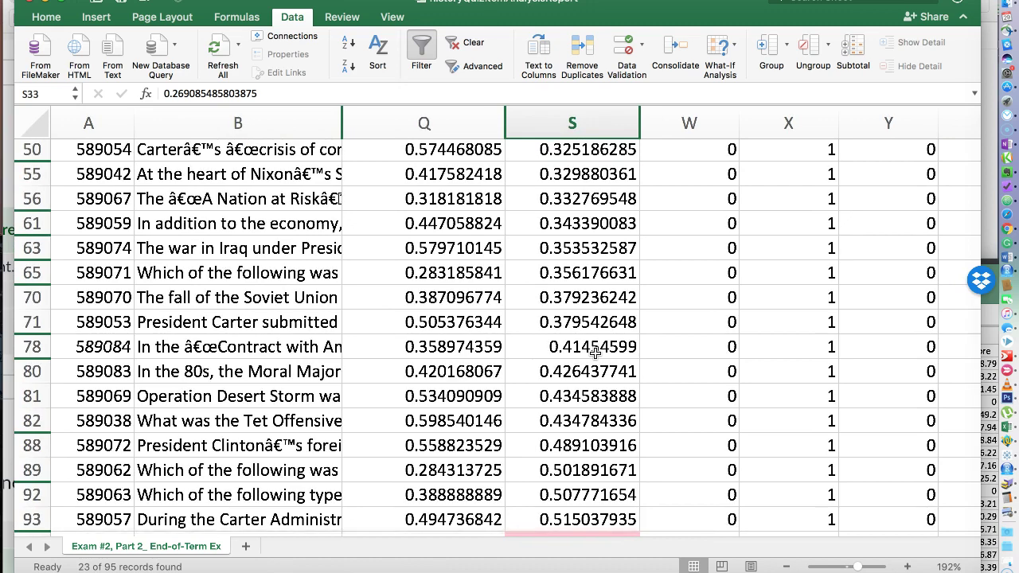
{"action": "scroll", "coordinate": [596, 353], "scroll_direction": "up", "scroll_amount": 5}
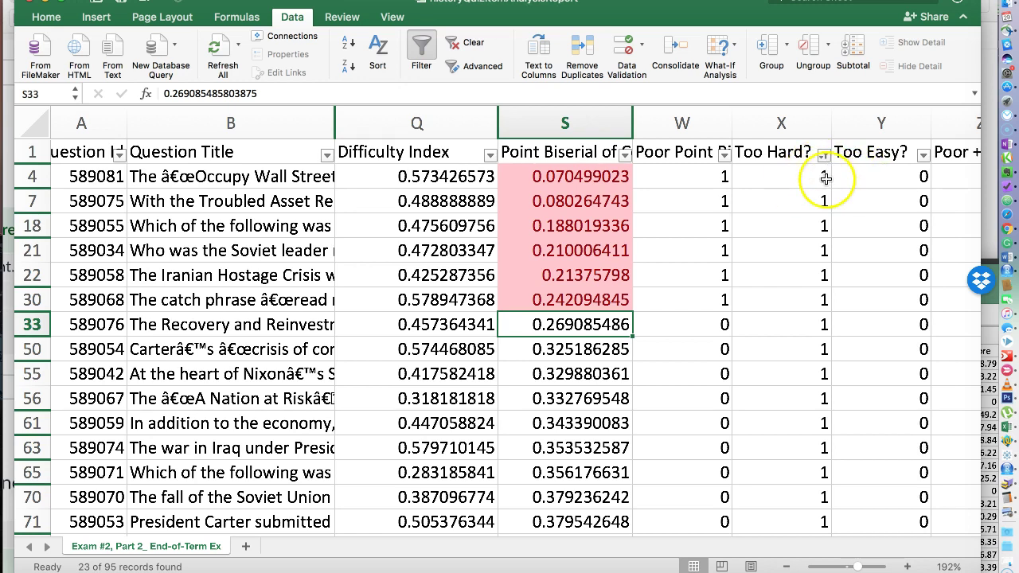
Include the value 0 again in the Too Hard? filter so that all questions are shown
{"action": "scroll", "coordinate": [816, 173], "scroll_direction": "right", "scroll_amount": 1}
{"action": "left_click", "coordinate": [809, 155]}
{"action": "left_click", "coordinate": [671, 432]}
{"action": "left_click", "coordinate": [643, 208]}
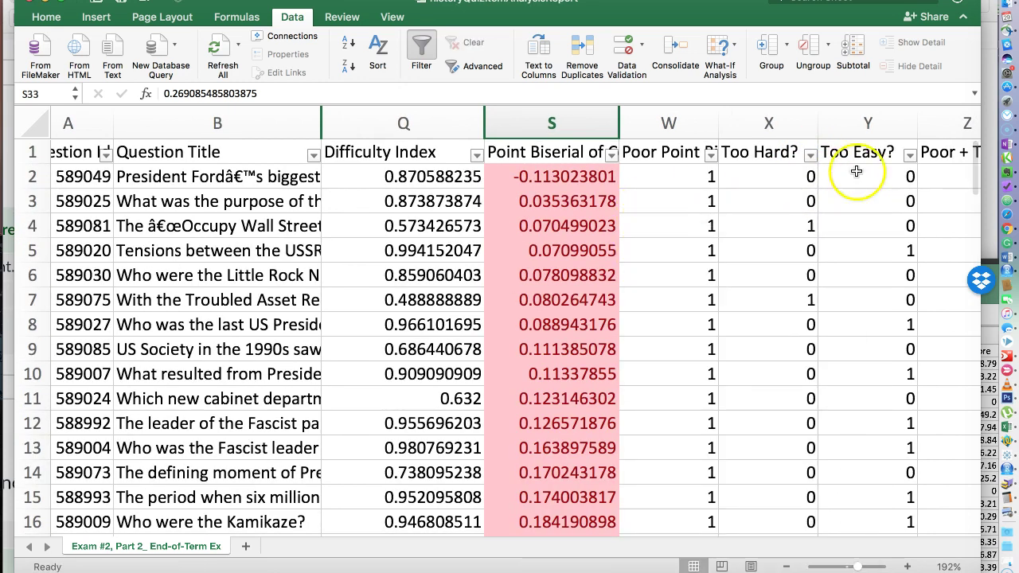
Filter the Too Easy? column to show only the questions with the value 1
{"action": "left_click", "coordinate": [909, 156]}
{"action": "left_click", "coordinate": [771, 391]}
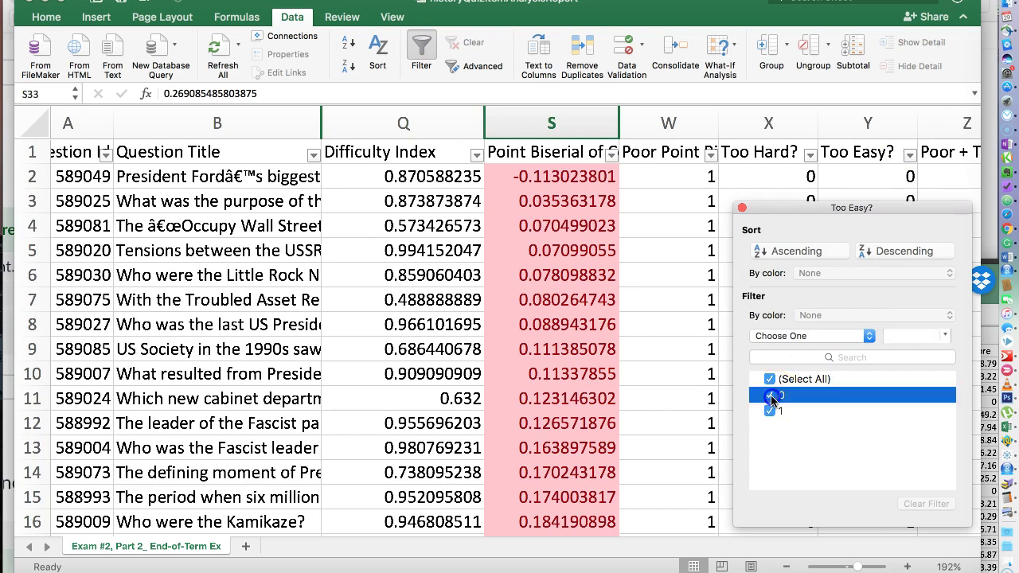
{"action": "left_click", "coordinate": [742, 209]}
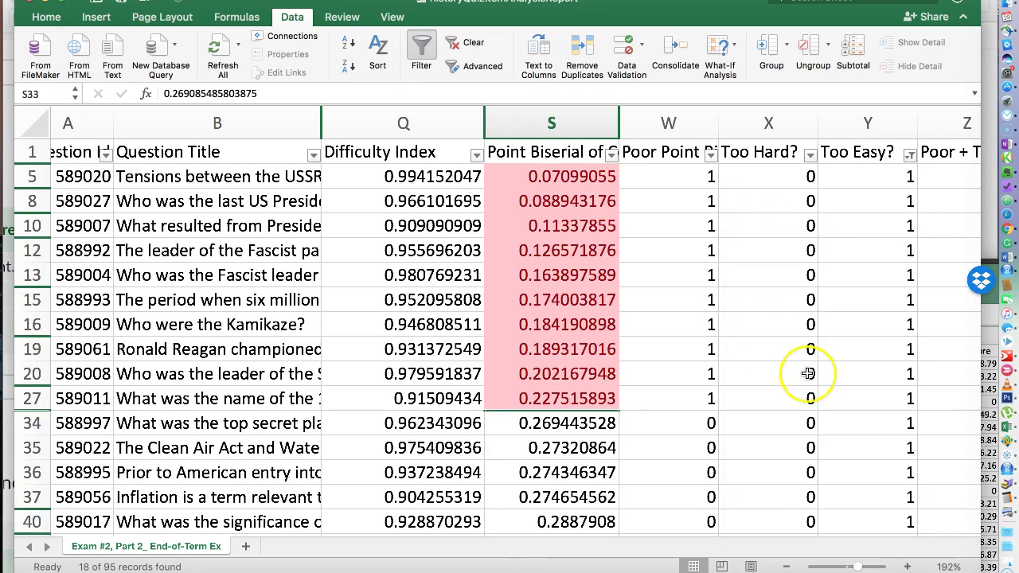
Examine the filtered too-easy questions and select Q34:Y74, the rows without a poor point biserial flag, to compare them with the flagged rows
{"action": "scroll", "coordinate": [809, 374], "scroll_direction": "down", "scroll_amount": 8}
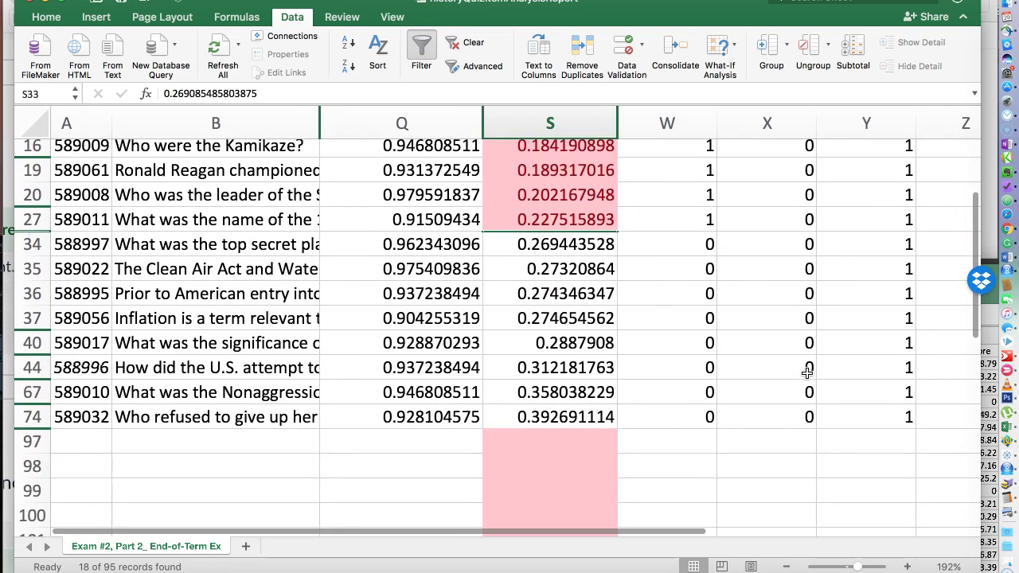
{"action": "left_click_drag", "start_coordinate": [868, 243], "coordinate": [476, 416]}
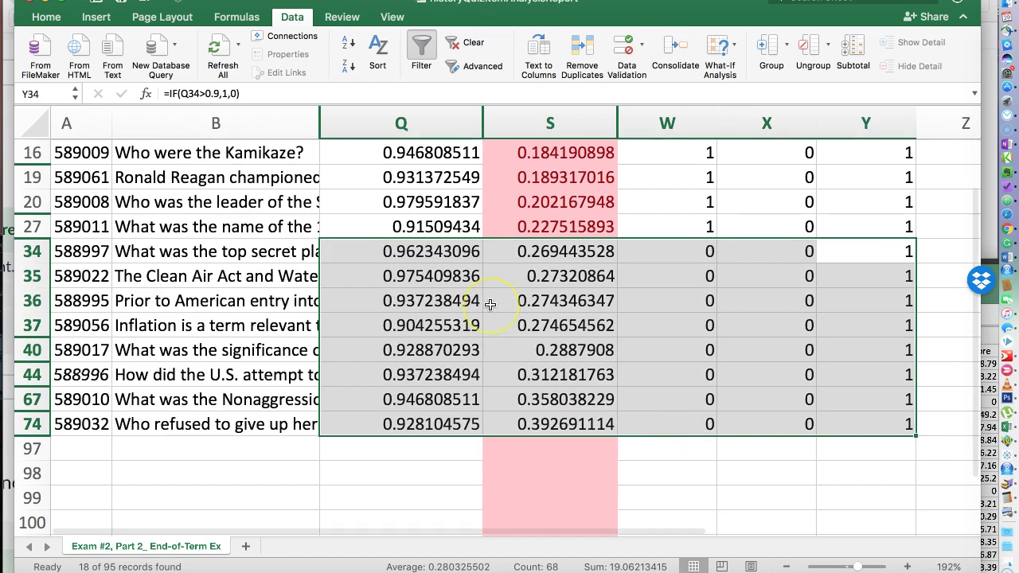
{"action": "scroll", "coordinate": [490, 305], "scroll_direction": "up", "scroll_amount": 6}
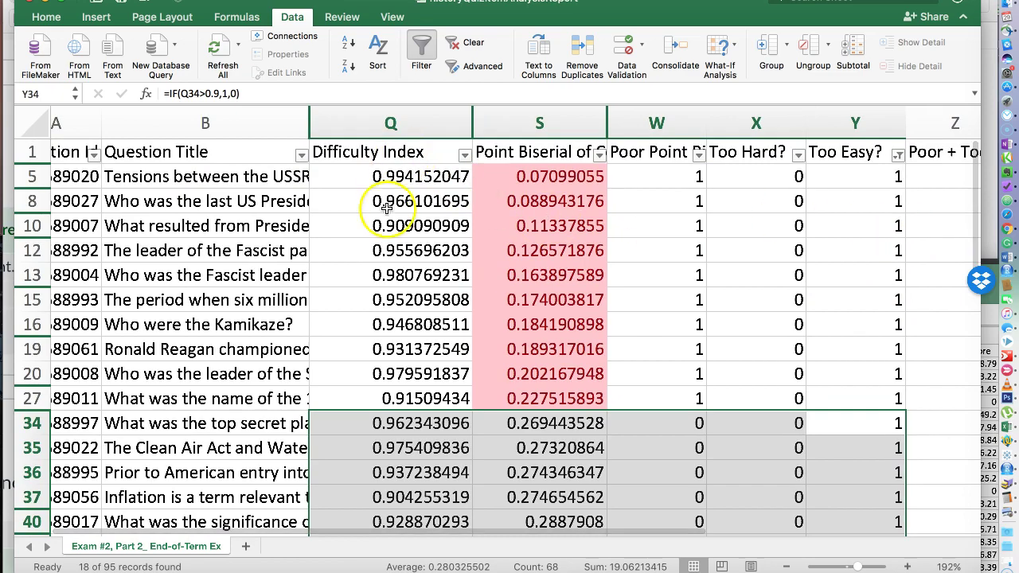
{"action": "scroll", "coordinate": [444, 375], "scroll_direction": "down", "scroll_amount": 5}
{"action": "scroll", "coordinate": [443, 374], "scroll_direction": "left", "scroll_amount": 1}
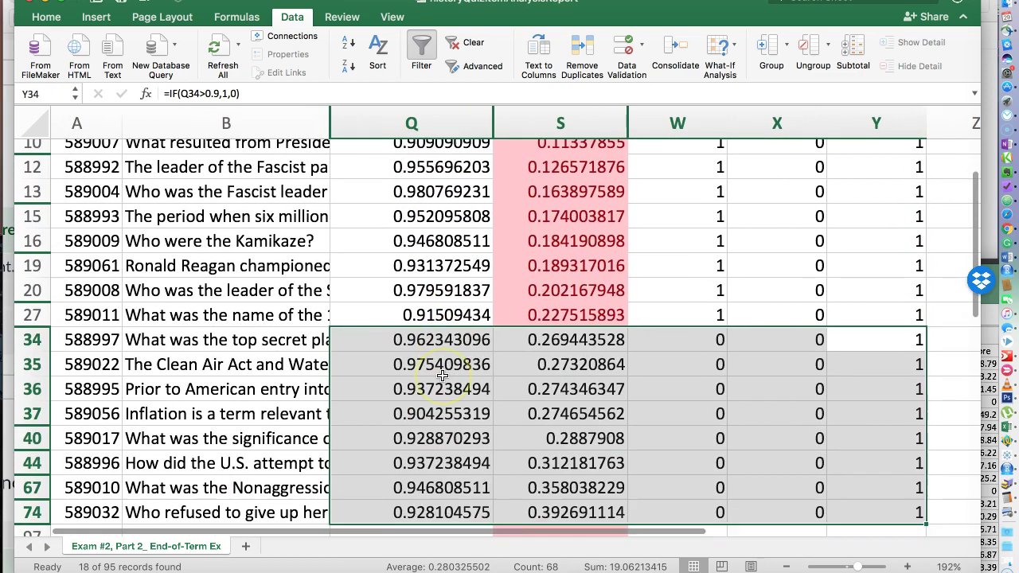
{"action": "scroll", "coordinate": [444, 377], "scroll_direction": "up", "scroll_amount": 3}
{"action": "scroll", "coordinate": [444, 377], "scroll_direction": "up", "scroll_amount": 3}
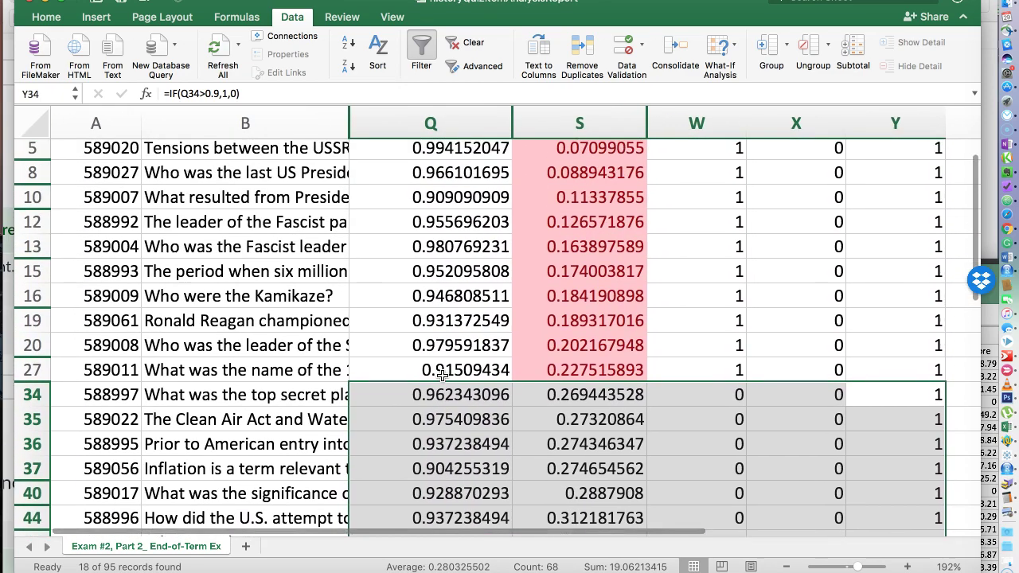
{"action": "scroll", "coordinate": [443, 376], "scroll_direction": "down", "scroll_amount": 1}
{"action": "scroll", "coordinate": [442, 376], "scroll_direction": "down", "scroll_amount": 4}
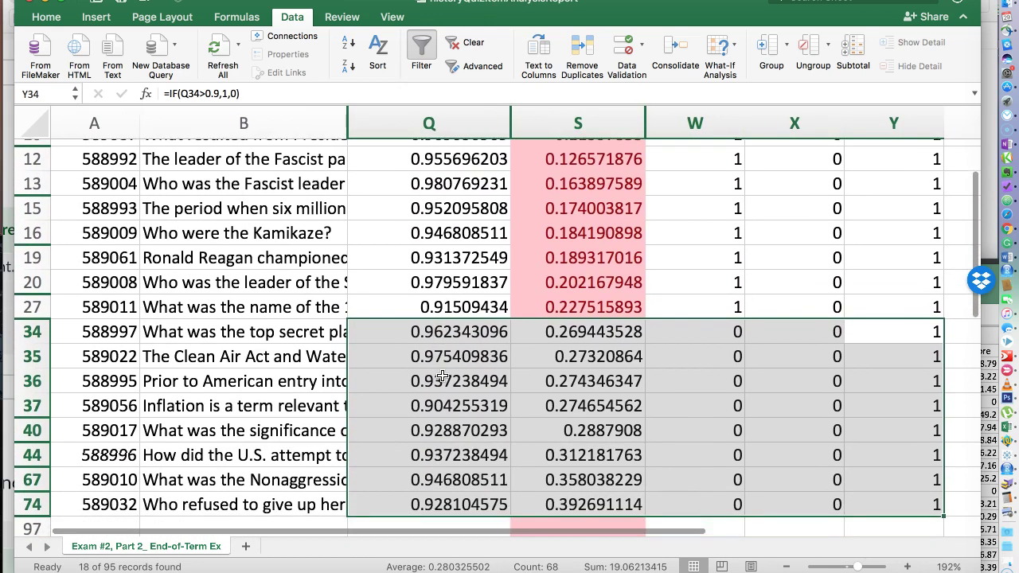
{"action": "scroll", "coordinate": [443, 375], "scroll_direction": "up", "scroll_amount": 3}
{"action": "scroll", "coordinate": [442, 376], "scroll_direction": "up", "scroll_amount": 2}
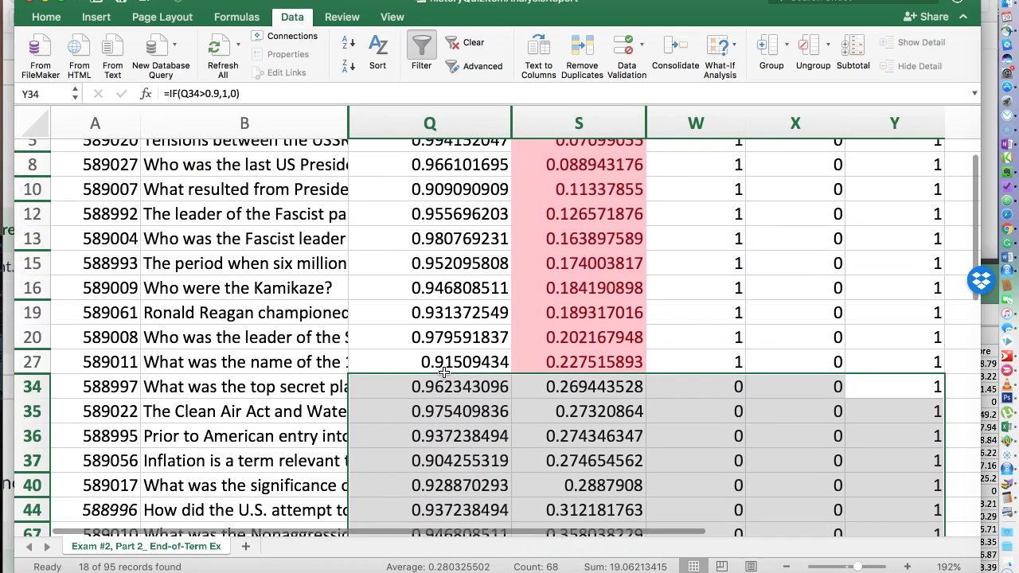
{"action": "scroll", "coordinate": [455, 264], "scroll_direction": "up", "scroll_amount": 1}
{"action": "scroll", "coordinate": [456, 265], "scroll_direction": "down", "scroll_amount": 4}
{"action": "scroll", "coordinate": [456, 265], "scroll_direction": "right", "scroll_amount": 1}
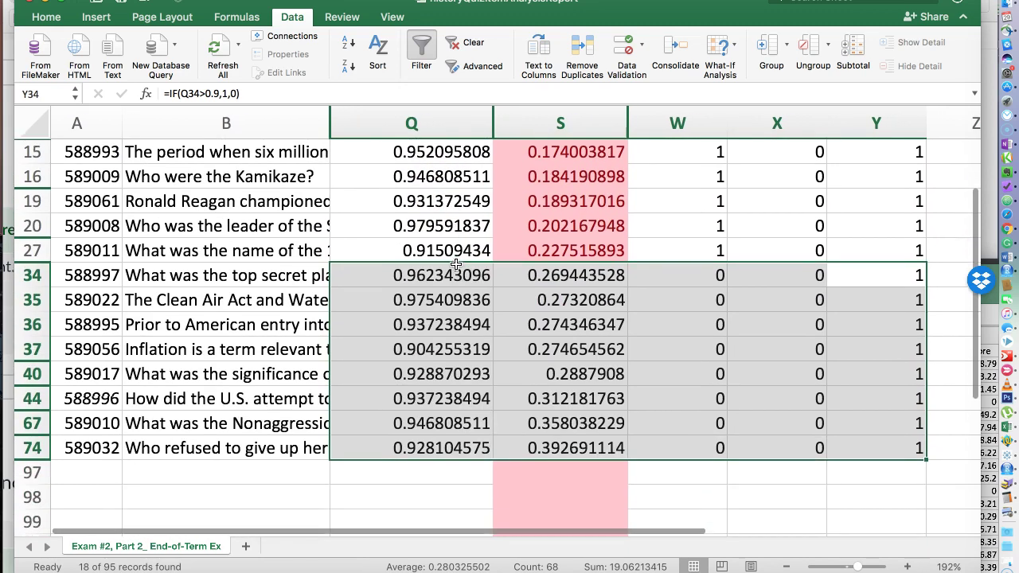
{"action": "scroll", "coordinate": [455, 264], "scroll_direction": "up", "scroll_amount": 5}
{"action": "scroll", "coordinate": [456, 264], "scroll_direction": "left", "scroll_amount": 1}
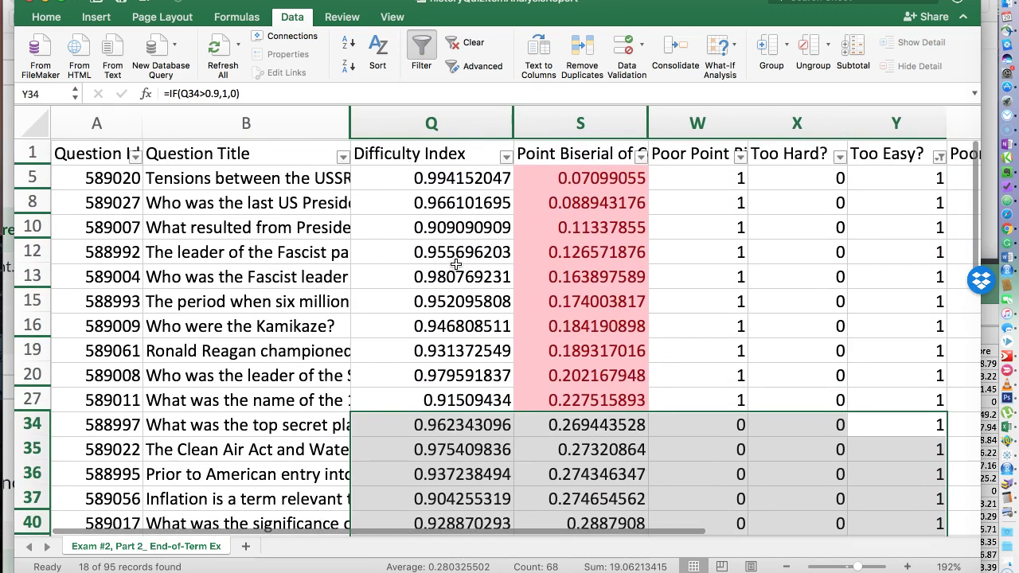
Check the Too Easy? filter settings and select the whole Too Easy? column to review its flags through the end of the list
{"action": "left_click", "coordinate": [446, 201]}
{"action": "left_click", "coordinate": [937, 170]}
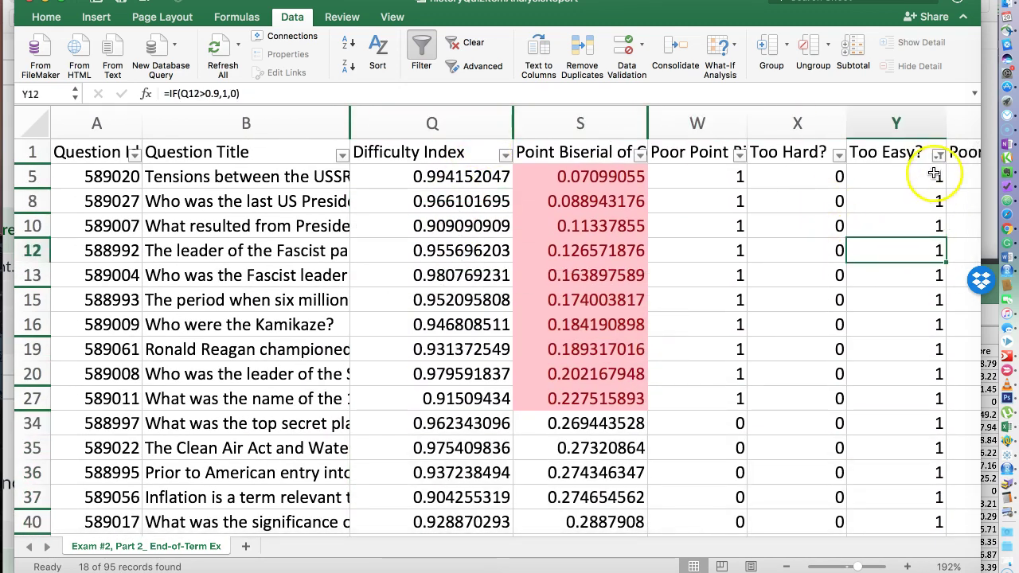
{"action": "left_click", "coordinate": [941, 154]}
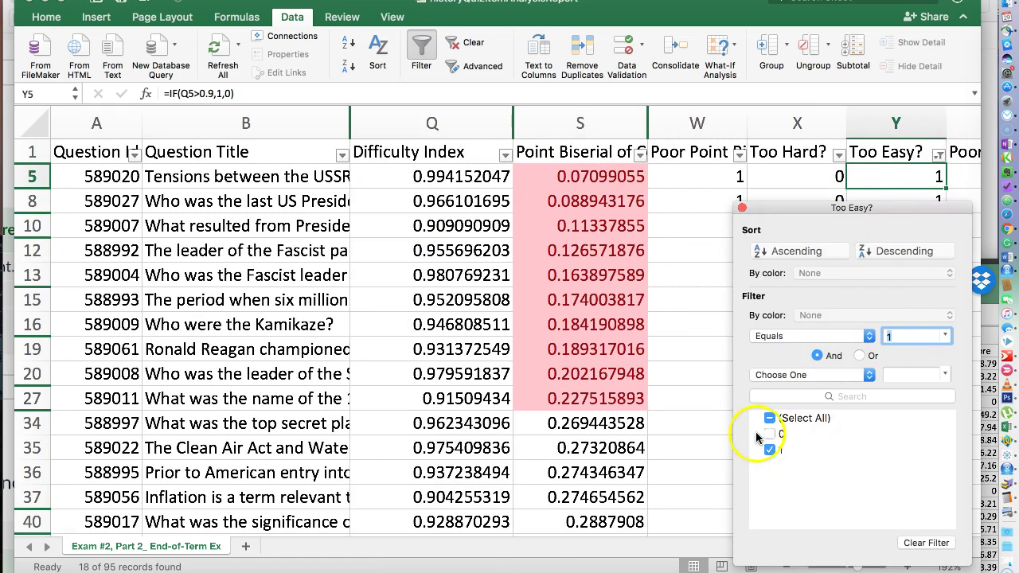
{"action": "left_click", "coordinate": [741, 208]}
{"action": "left_click", "coordinate": [762, 249]}
{"action": "left_click", "coordinate": [884, 123]}
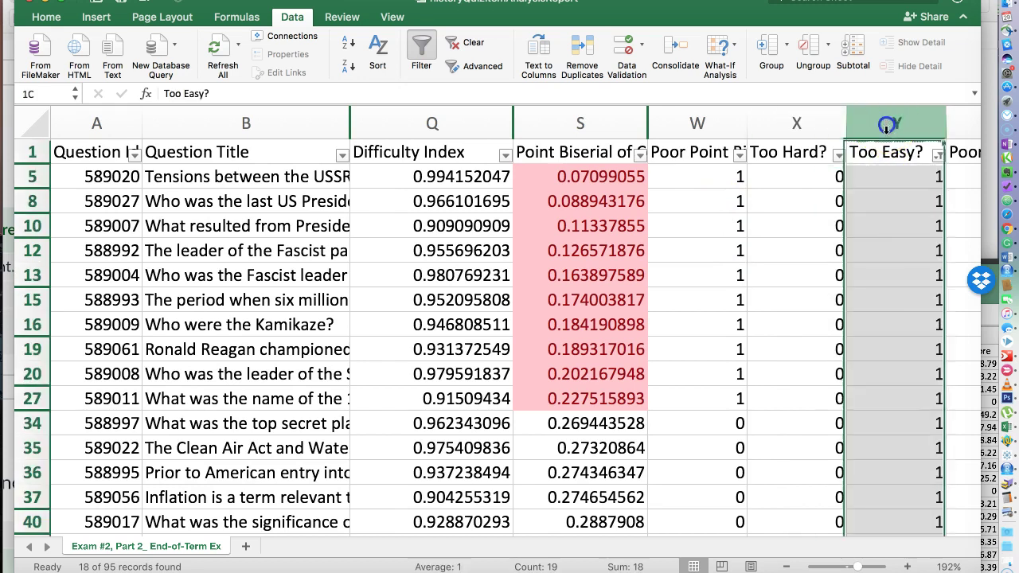
{"action": "scroll", "coordinate": [882, 411], "scroll_direction": "down", "scroll_amount": 5}
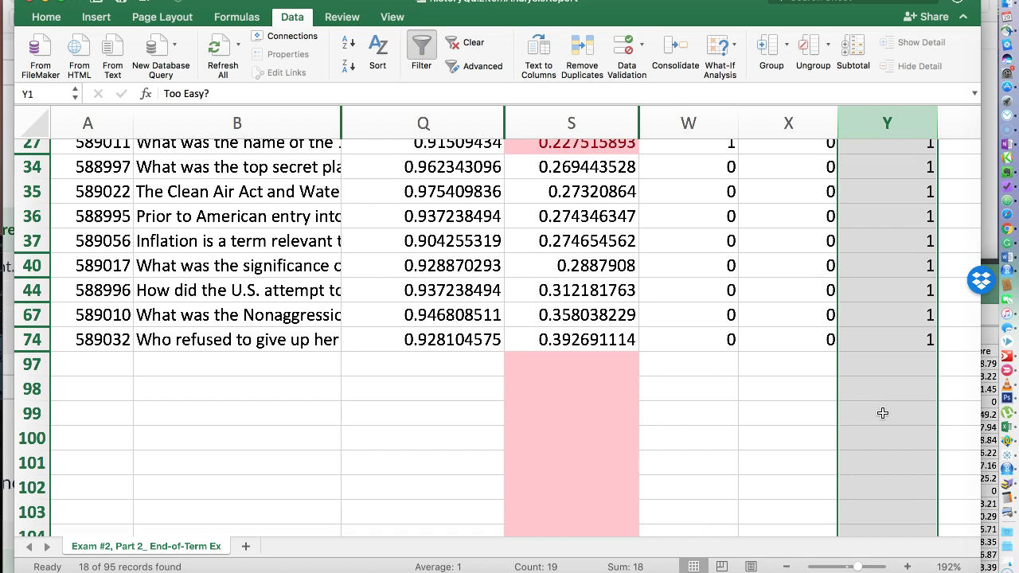
{"action": "scroll", "coordinate": [882, 413], "scroll_direction": "up", "scroll_amount": 5}
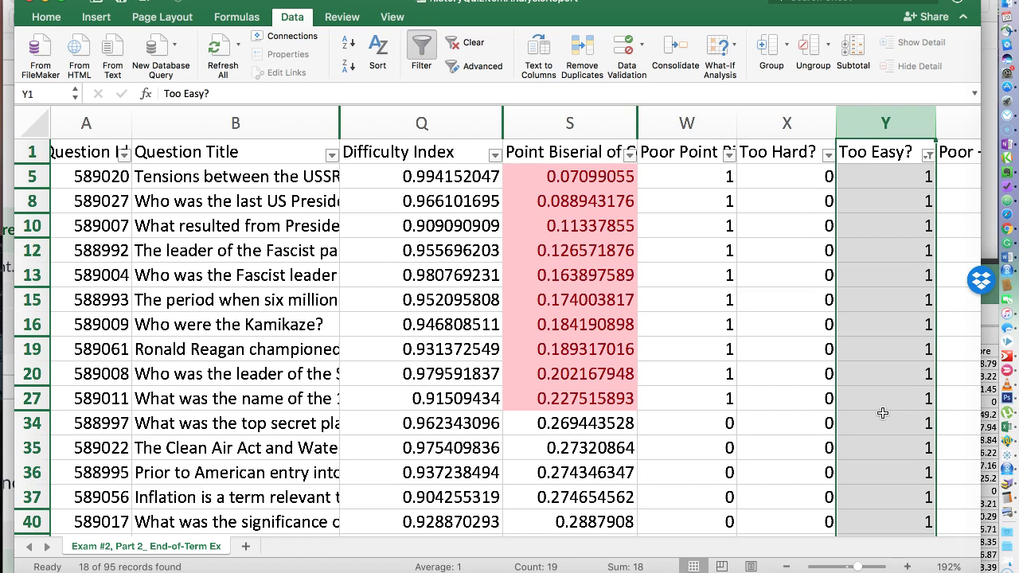
Include the value 0 again in the Too Easy? filter to show all questions, and select cell S9
{"action": "left_click", "coordinate": [910, 223]}
{"action": "left_click", "coordinate": [929, 156]}
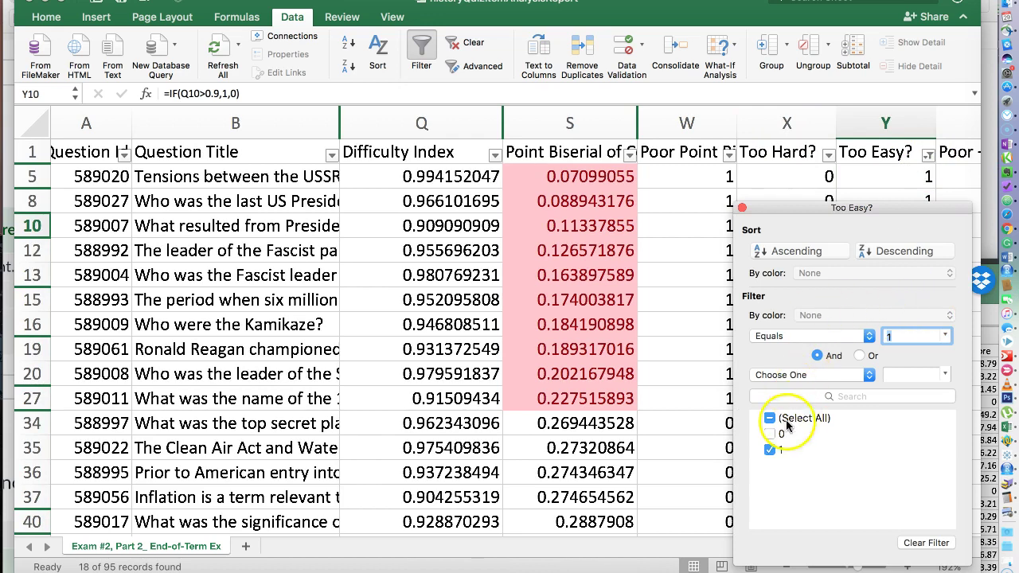
{"action": "left_click", "coordinate": [771, 436]}
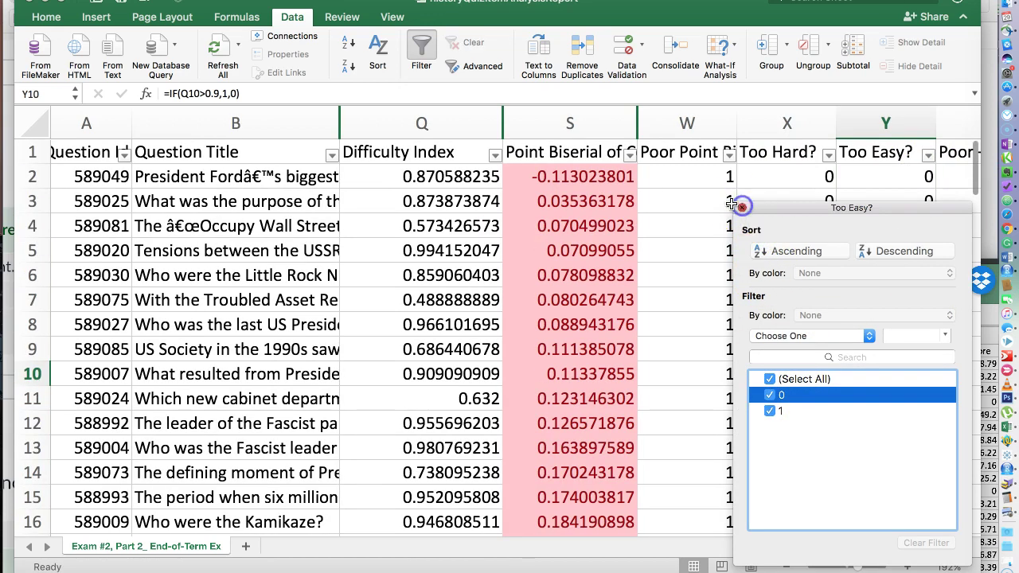
{"action": "left_click", "coordinate": [604, 350]}
{"action": "scroll", "coordinate": [604, 349], "scroll_direction": "left", "scroll_amount": 2}
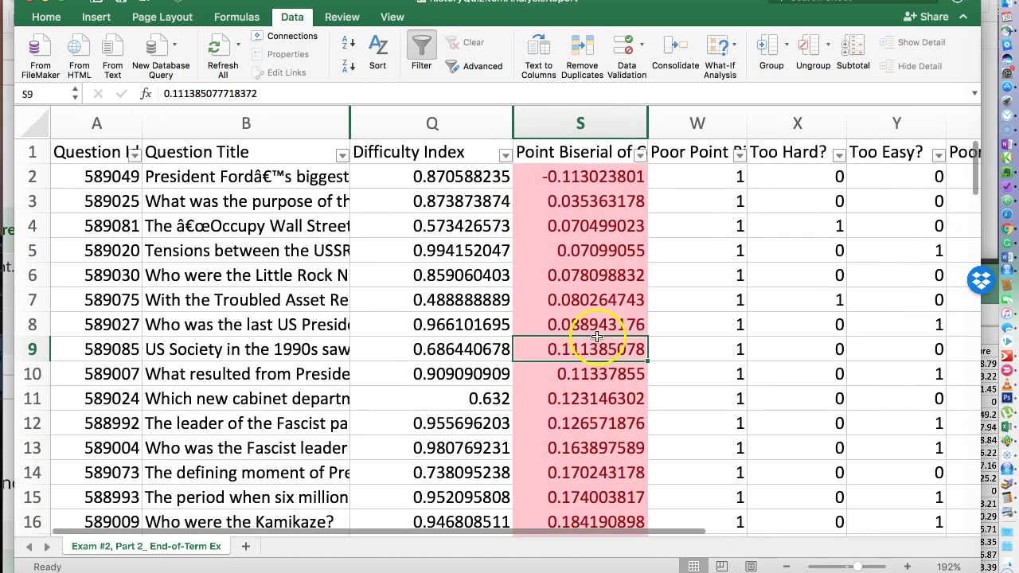